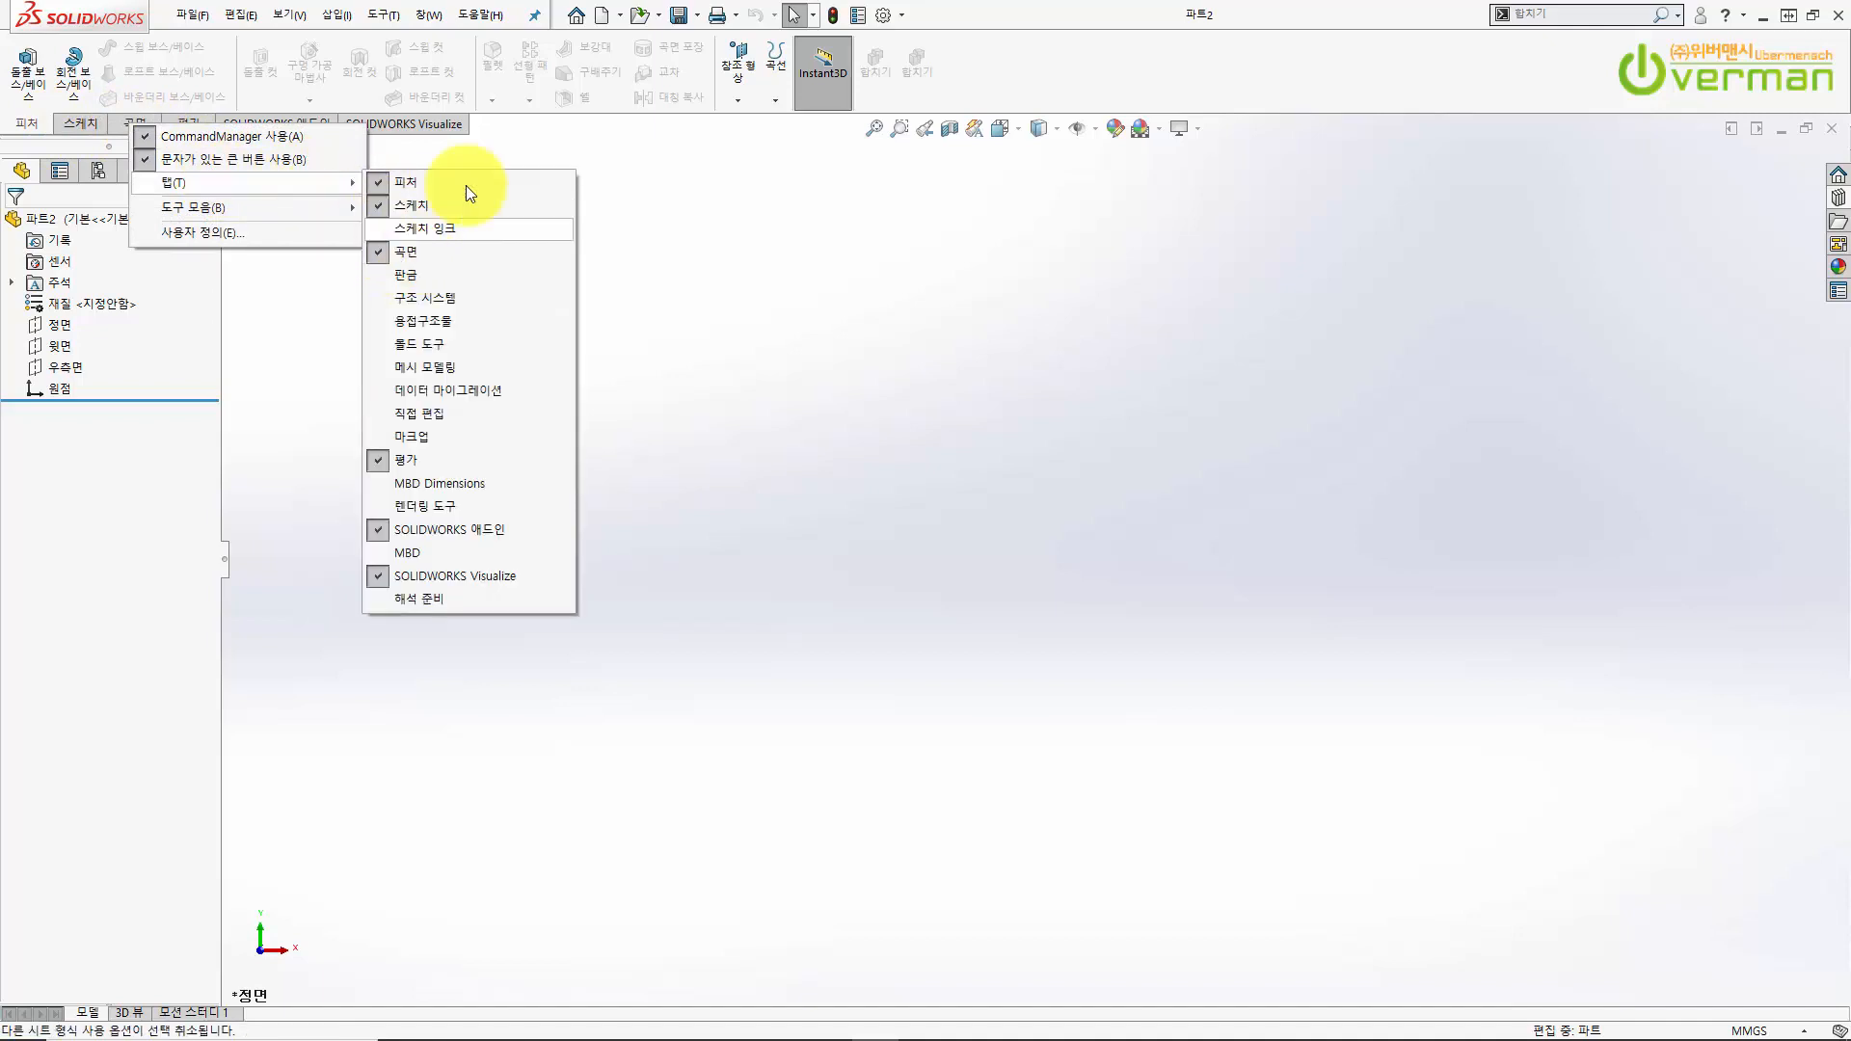
- Sketch a circle about 93 mm in diameter on the Top plane, centred on the origin
left_click(578, 145)
left_click(148, 125)
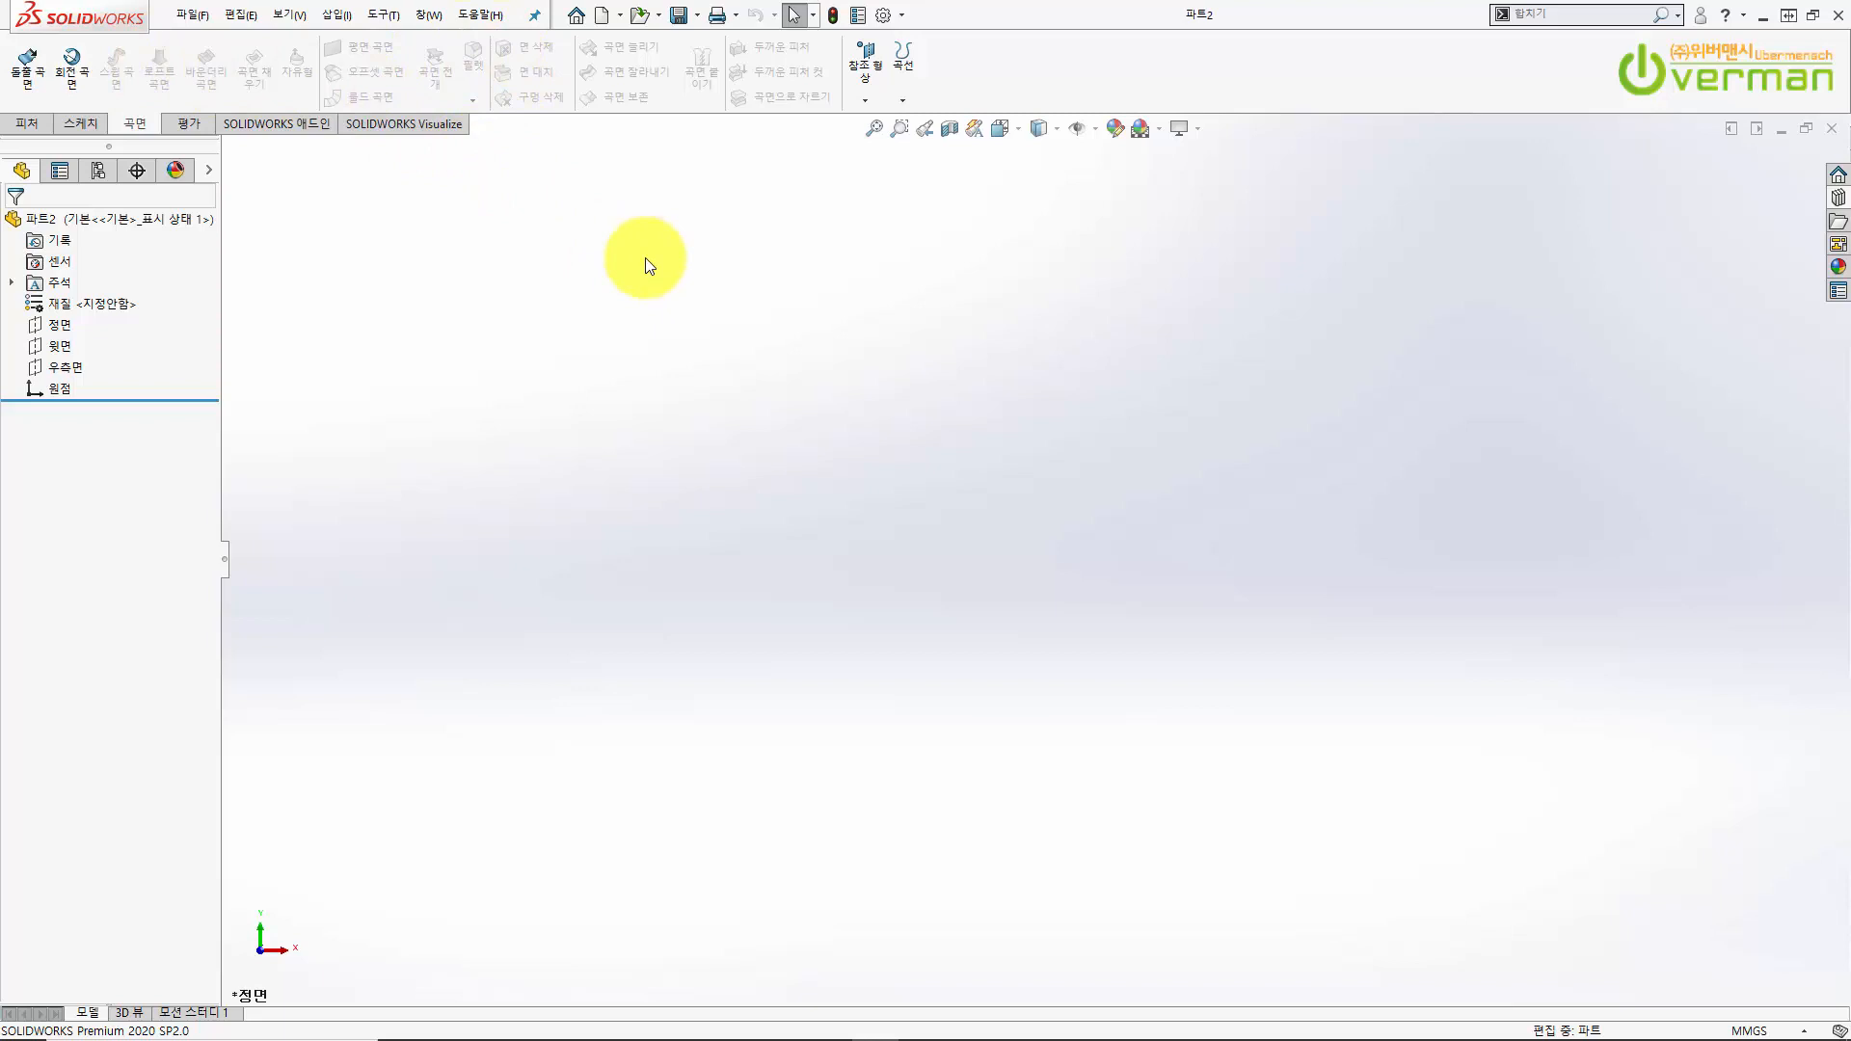
left_click(79, 349)
left_click(85, 325)
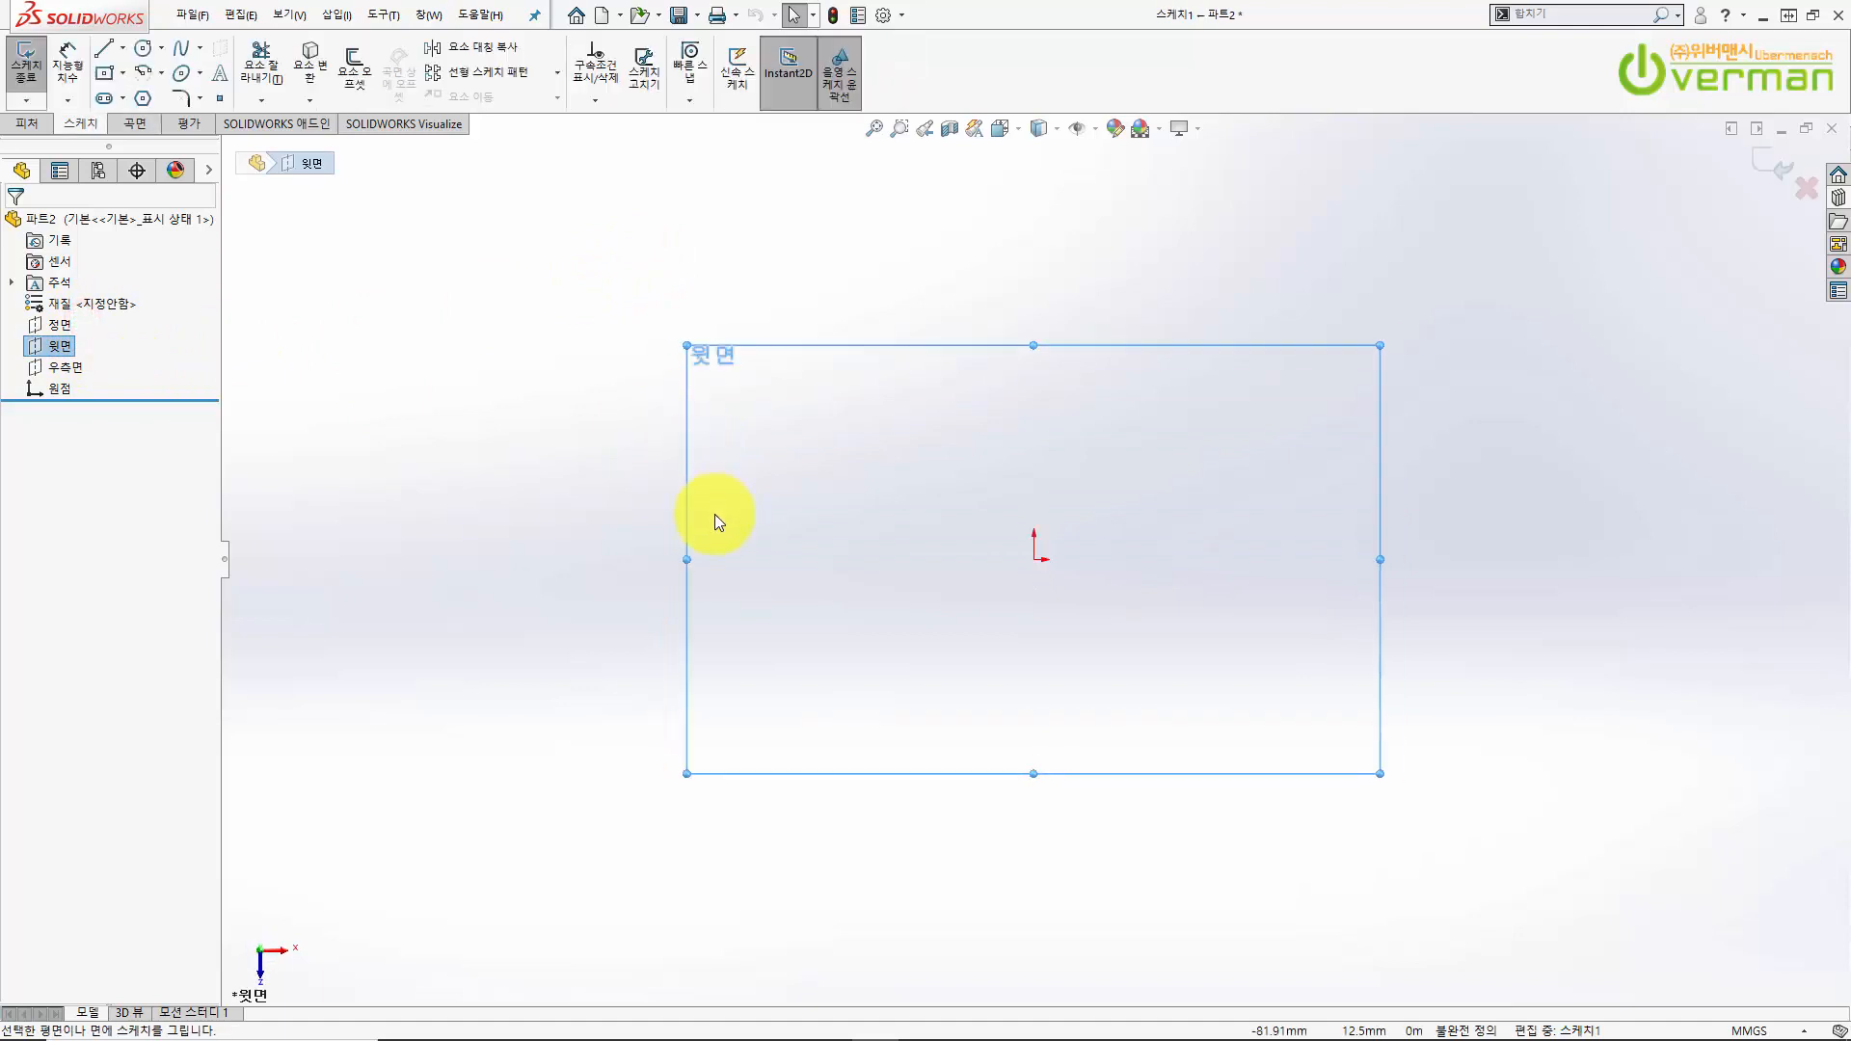
left_click(1034, 559)
left_click(890, 450)
- Dimension the circle's diameter and set it to 25 mm
right_click_drag(975, 523, 1000, 380)
left_click(1003, 376)
left_click(1016, 347)
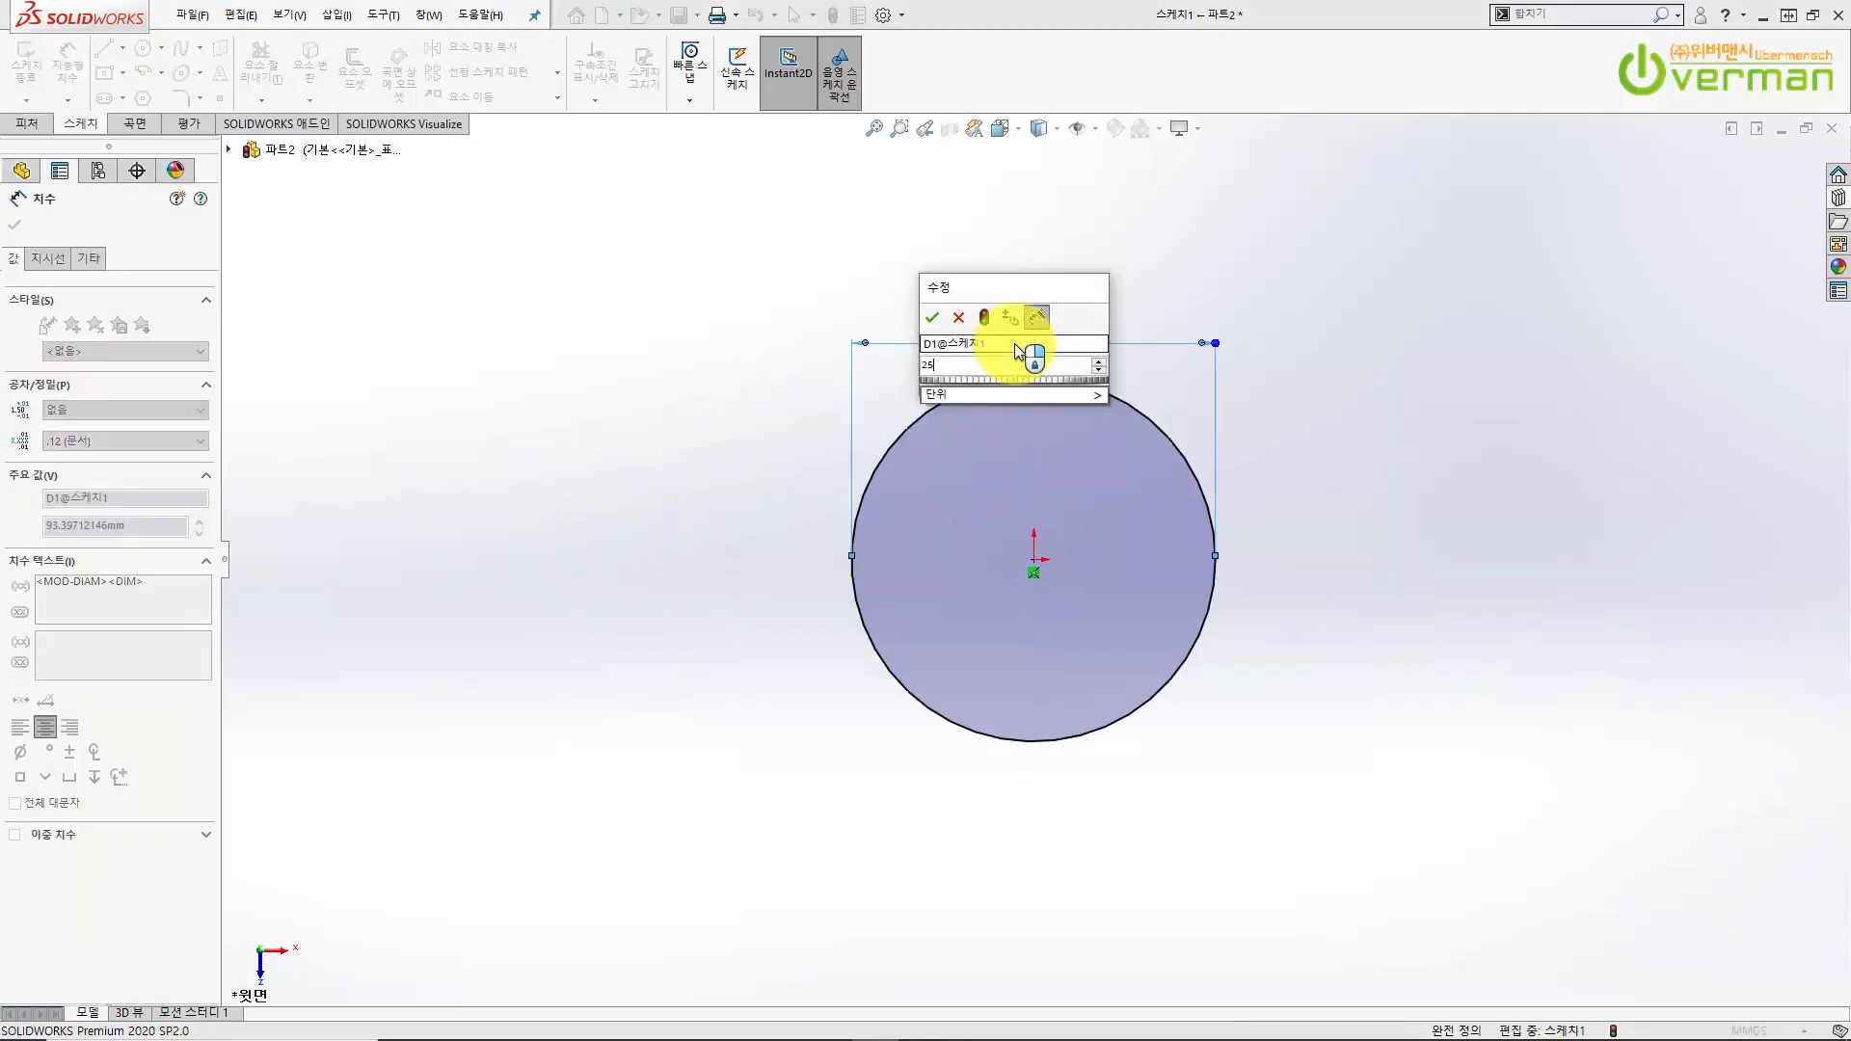
type("25")
key("Return")
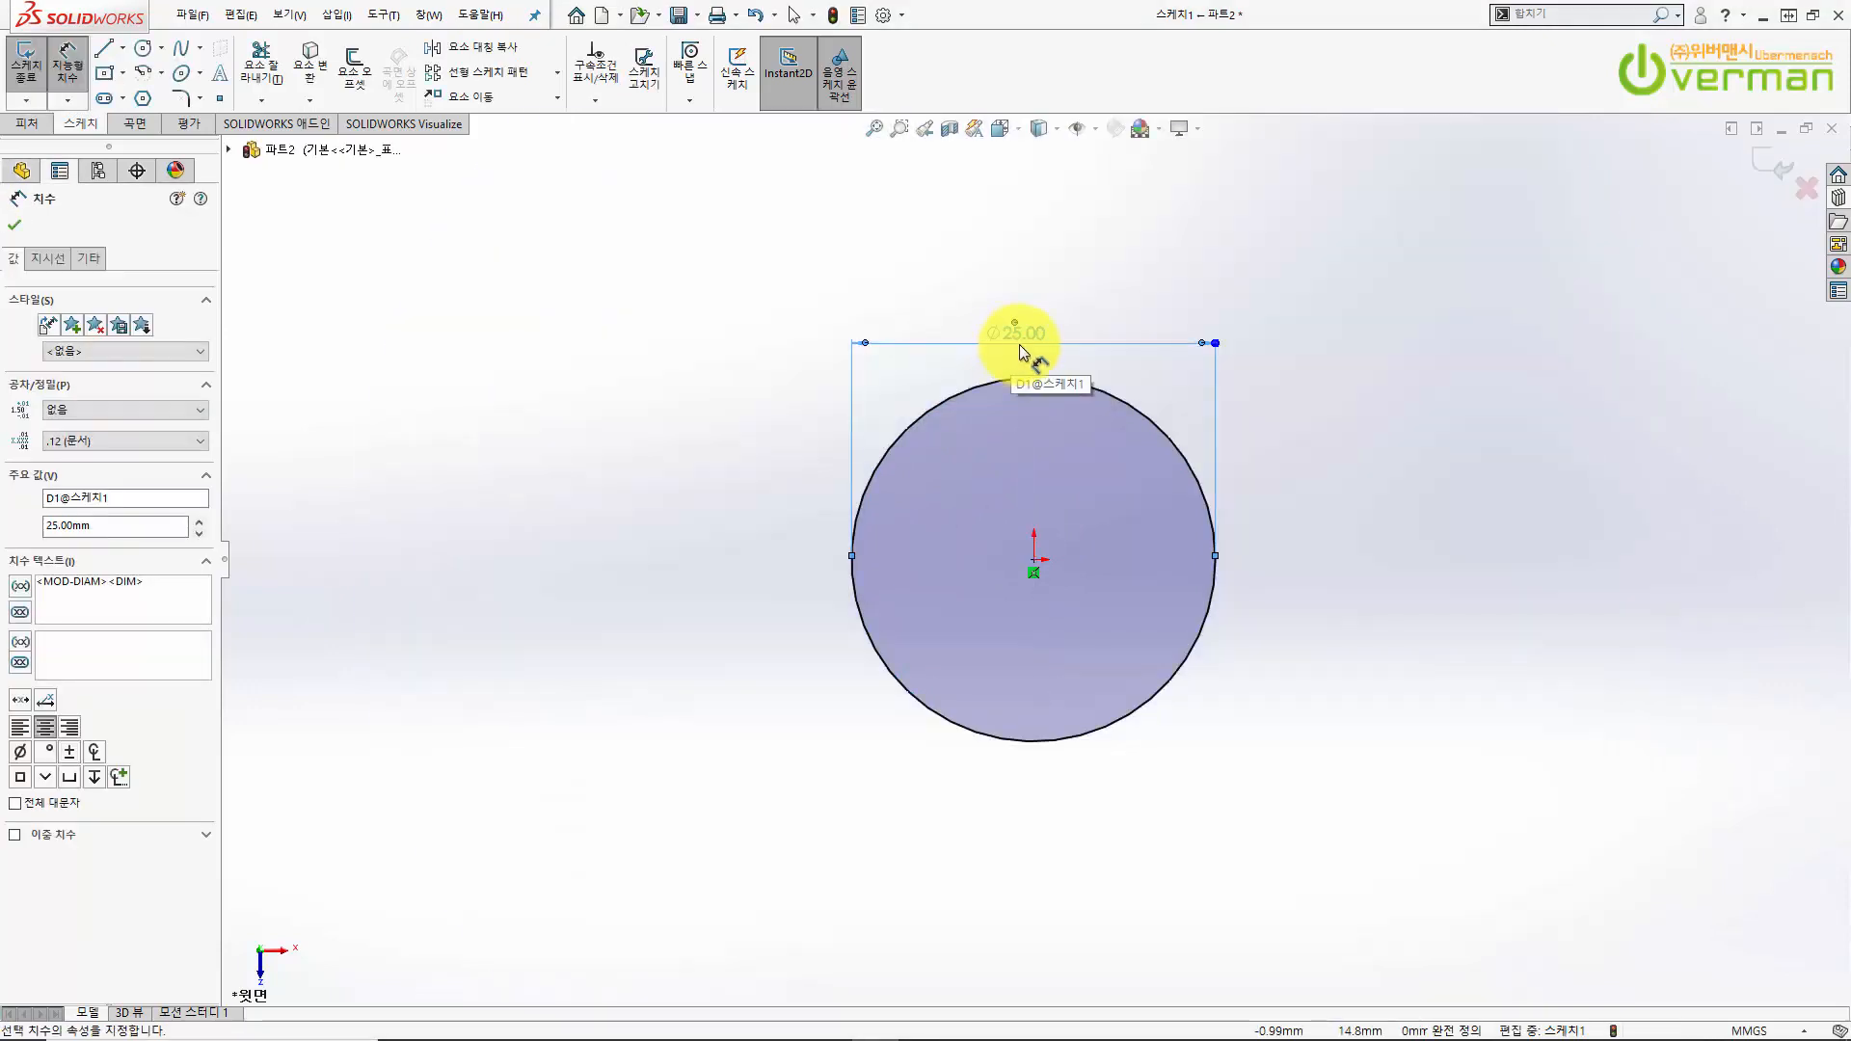
- Extrude the circle sketch as a surface with a blind depth of 25 mm
left_click(40, 125)
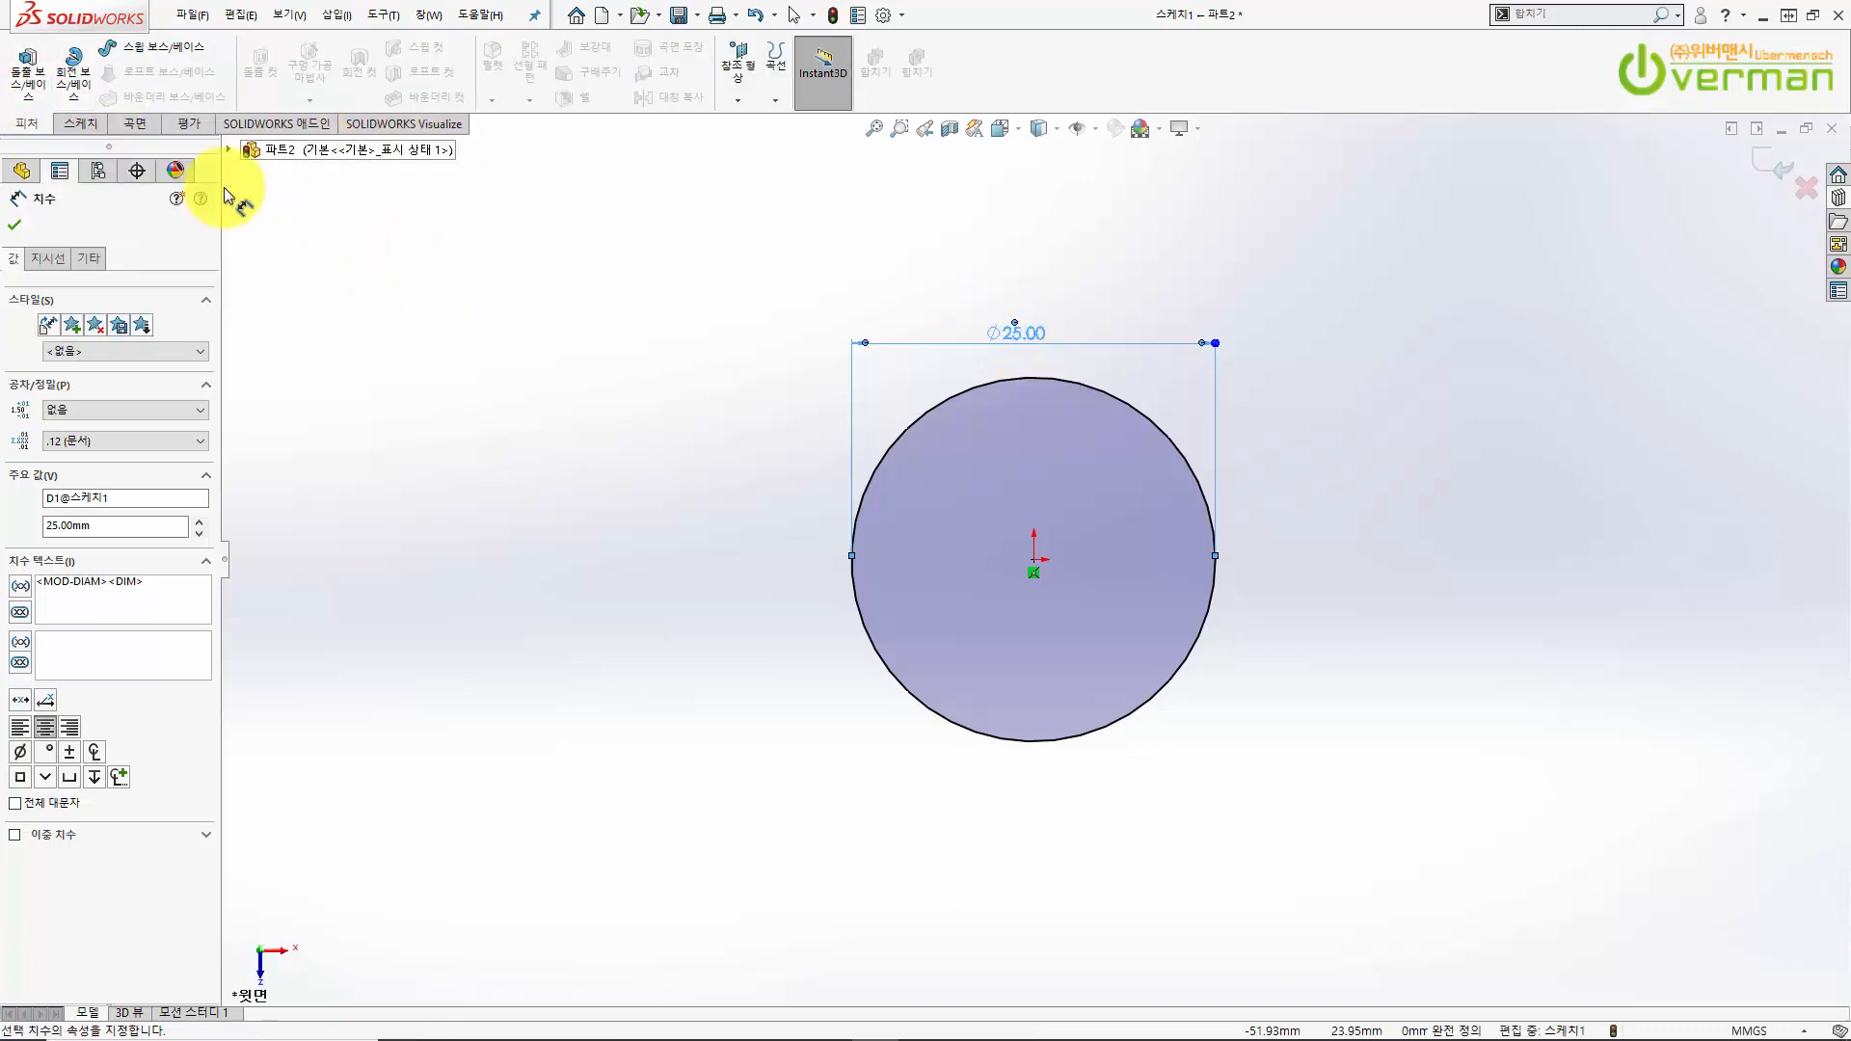
left_click(144, 125)
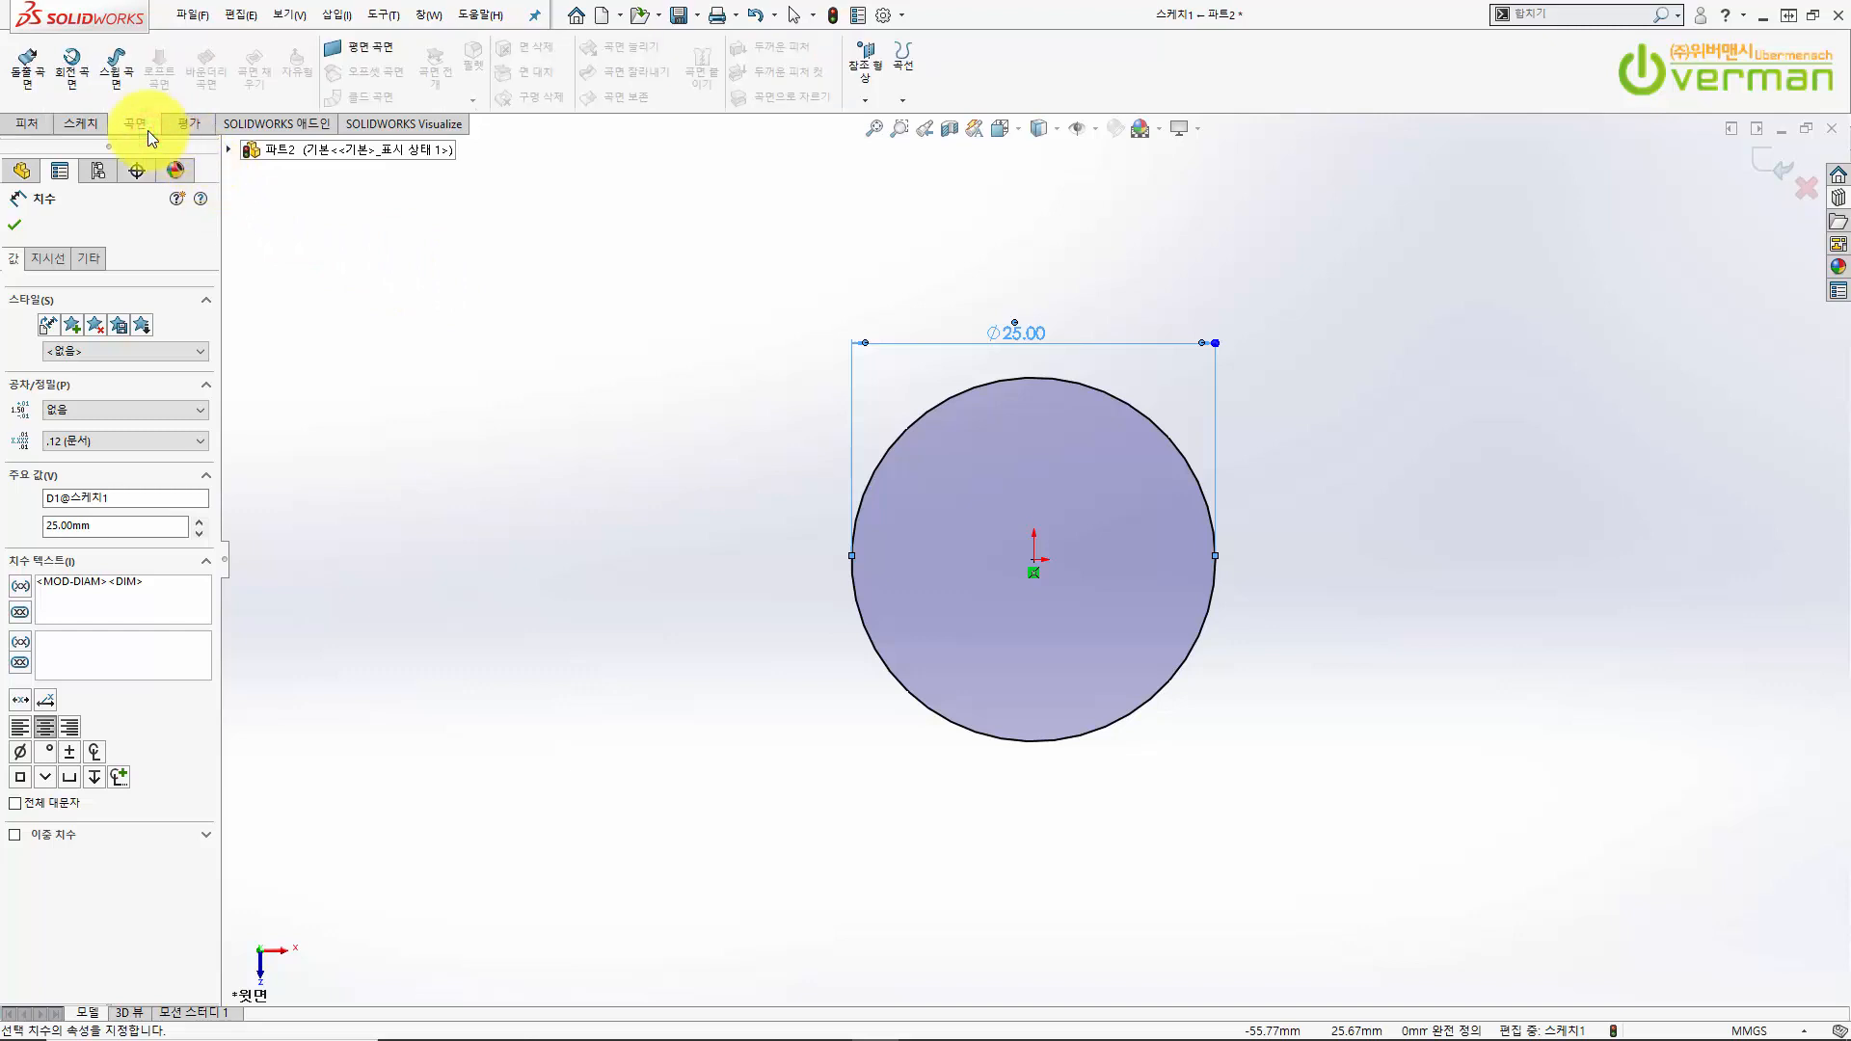
left_click(31, 96)
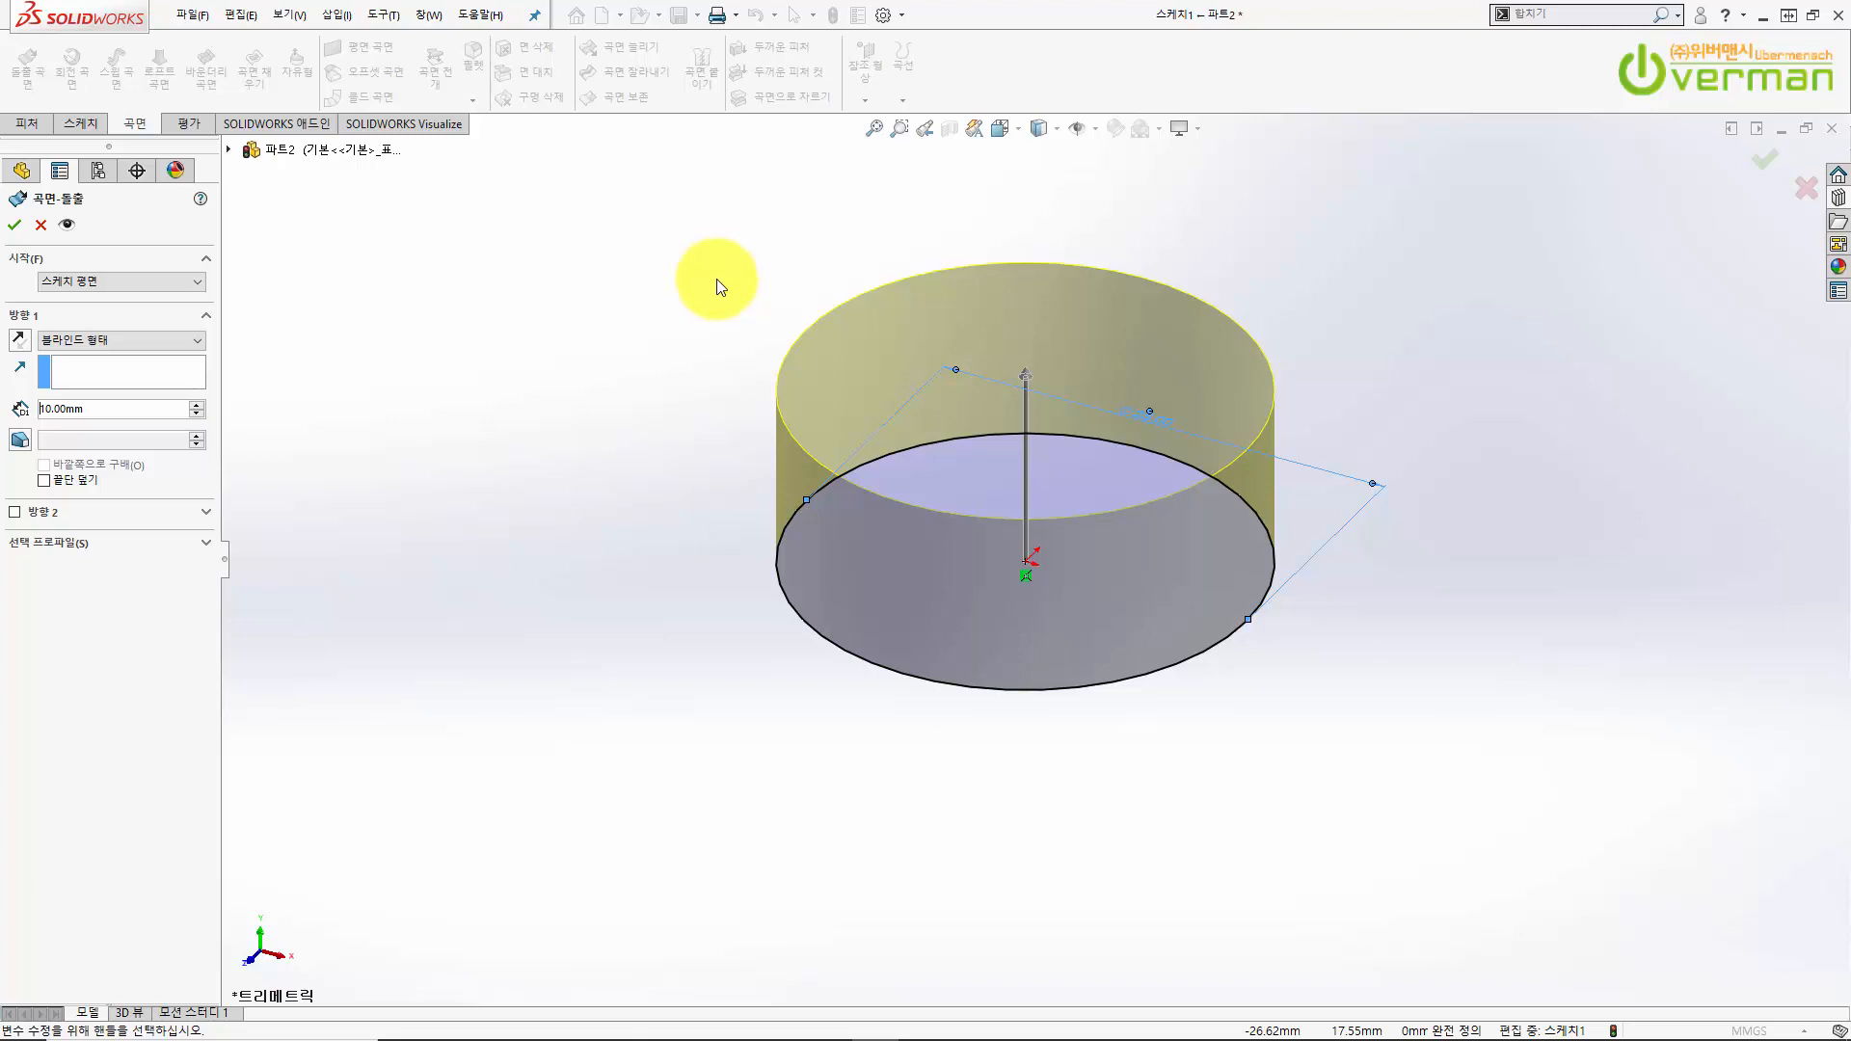
left_click(82, 413)
type("25")
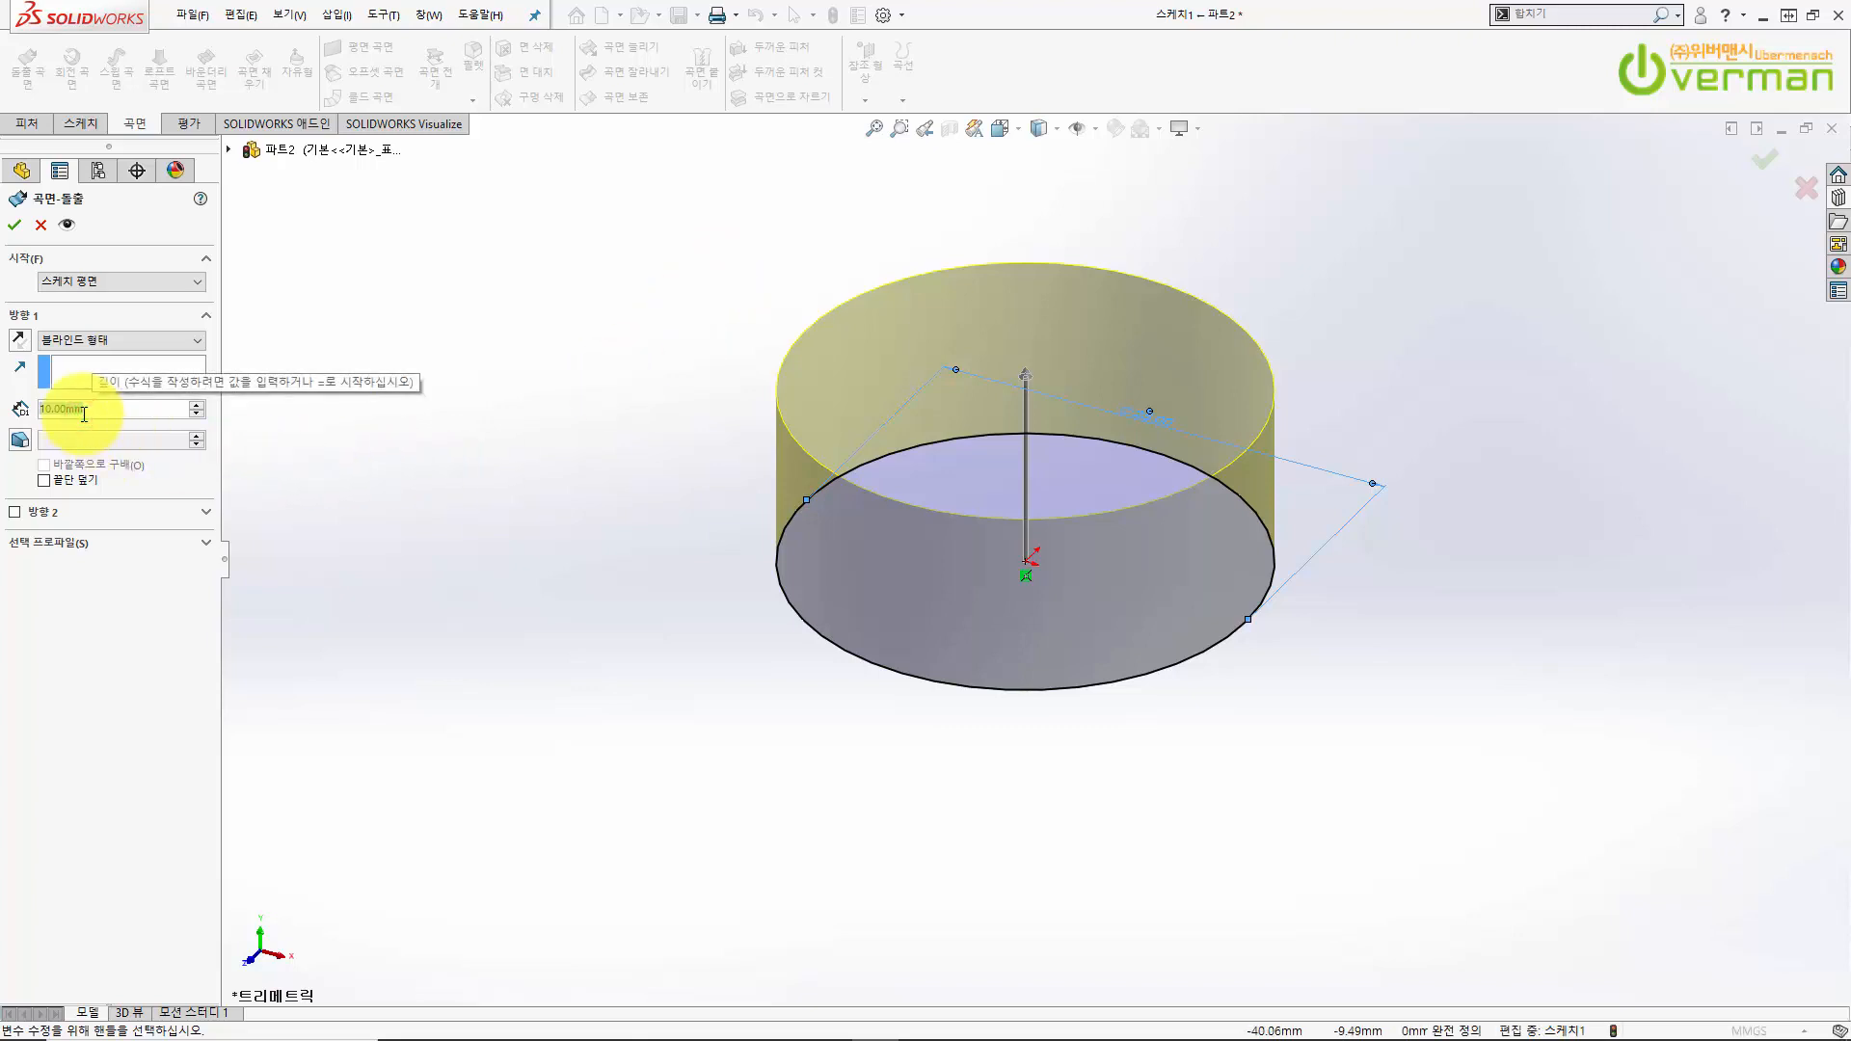
key("Return")
left_click(864, 847)
scroll(884, 874, "up", 3)
scroll(1085, 308, "down", 1)
scroll(1084, 307, "down", 1)
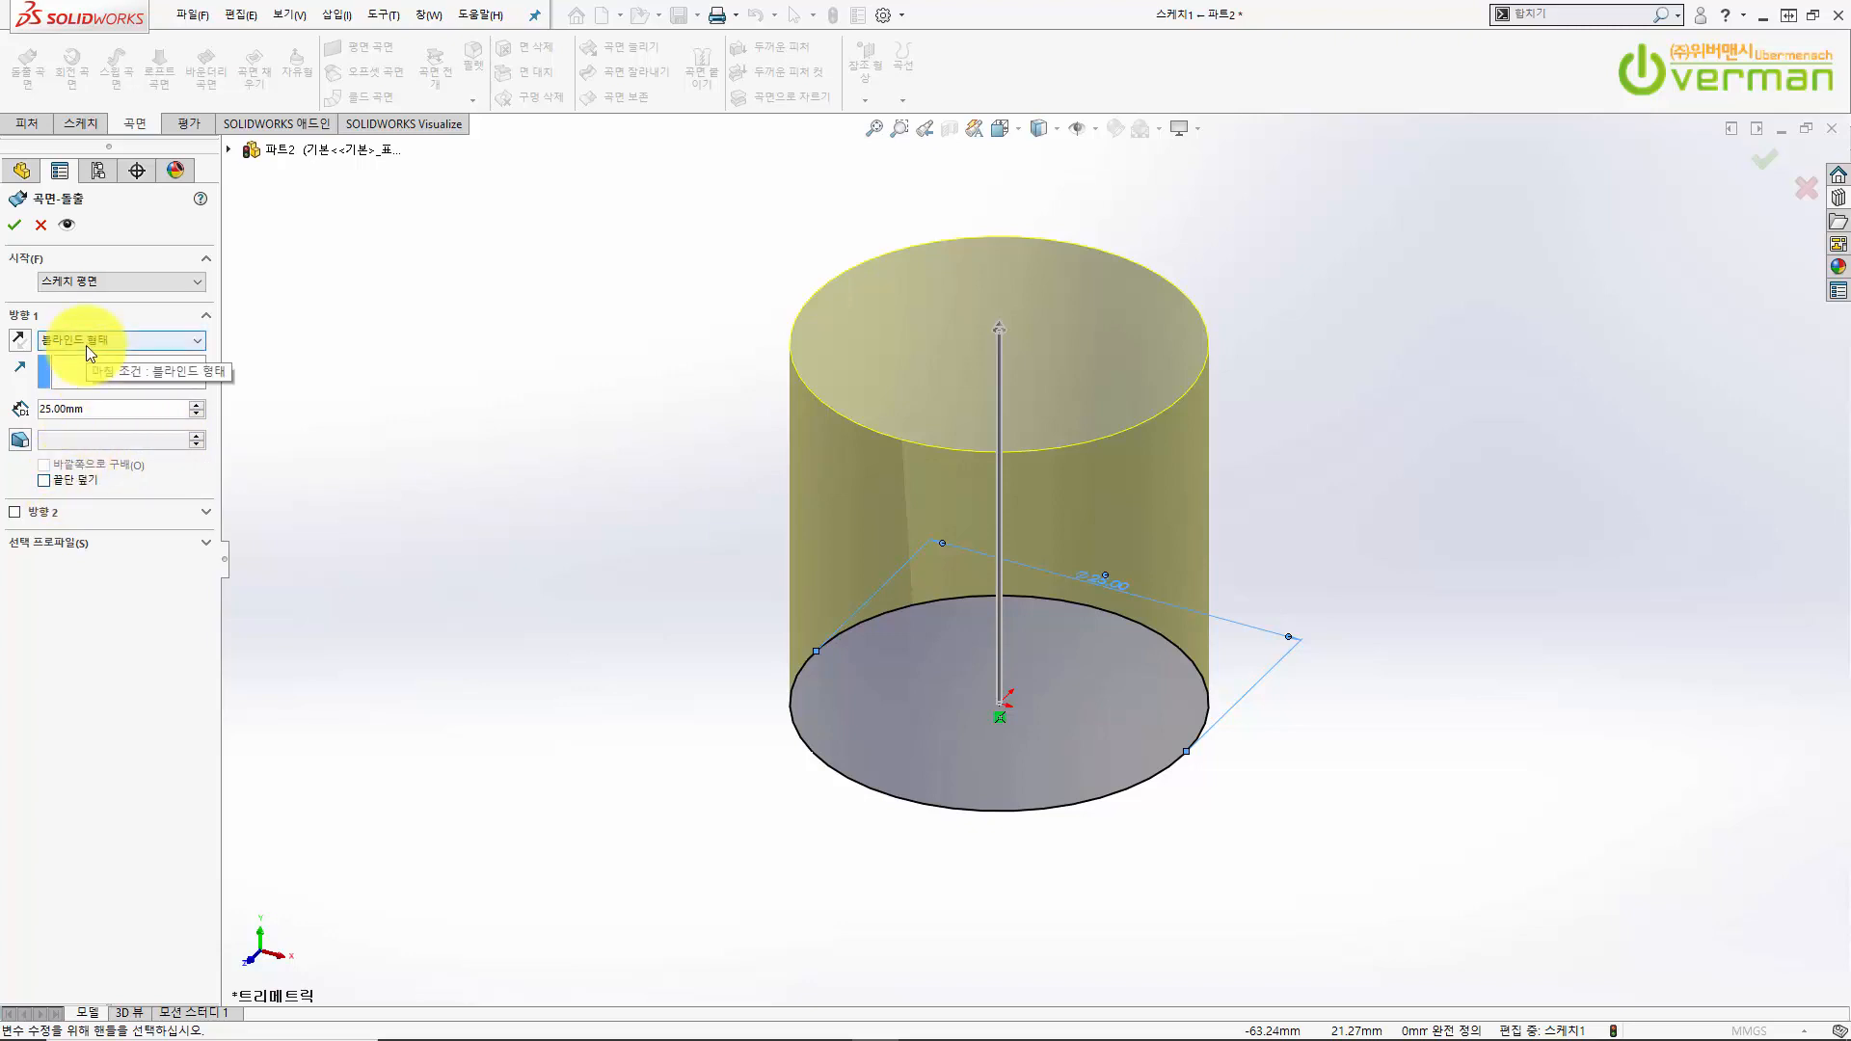
left_click(15, 225)
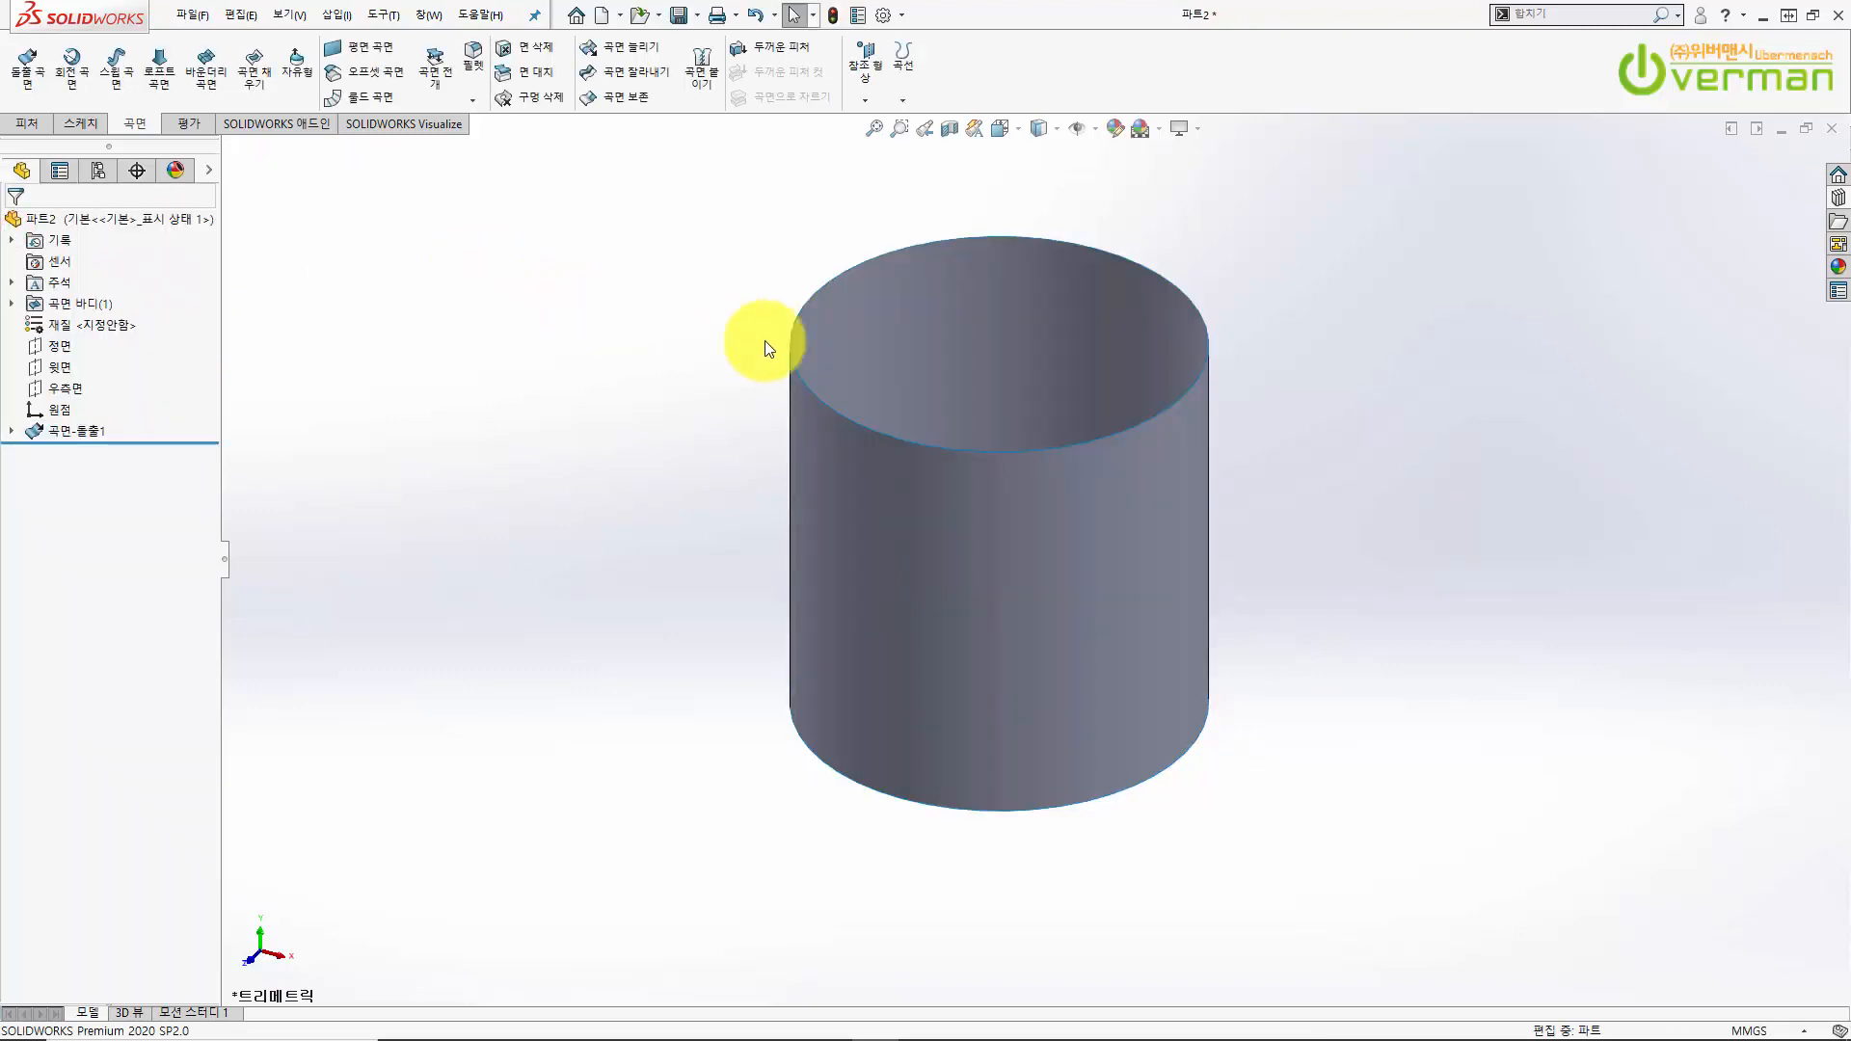
- Examine the extruded cylindrical surface in the model and its entry in the surface bodies folder
left_click(949, 336)
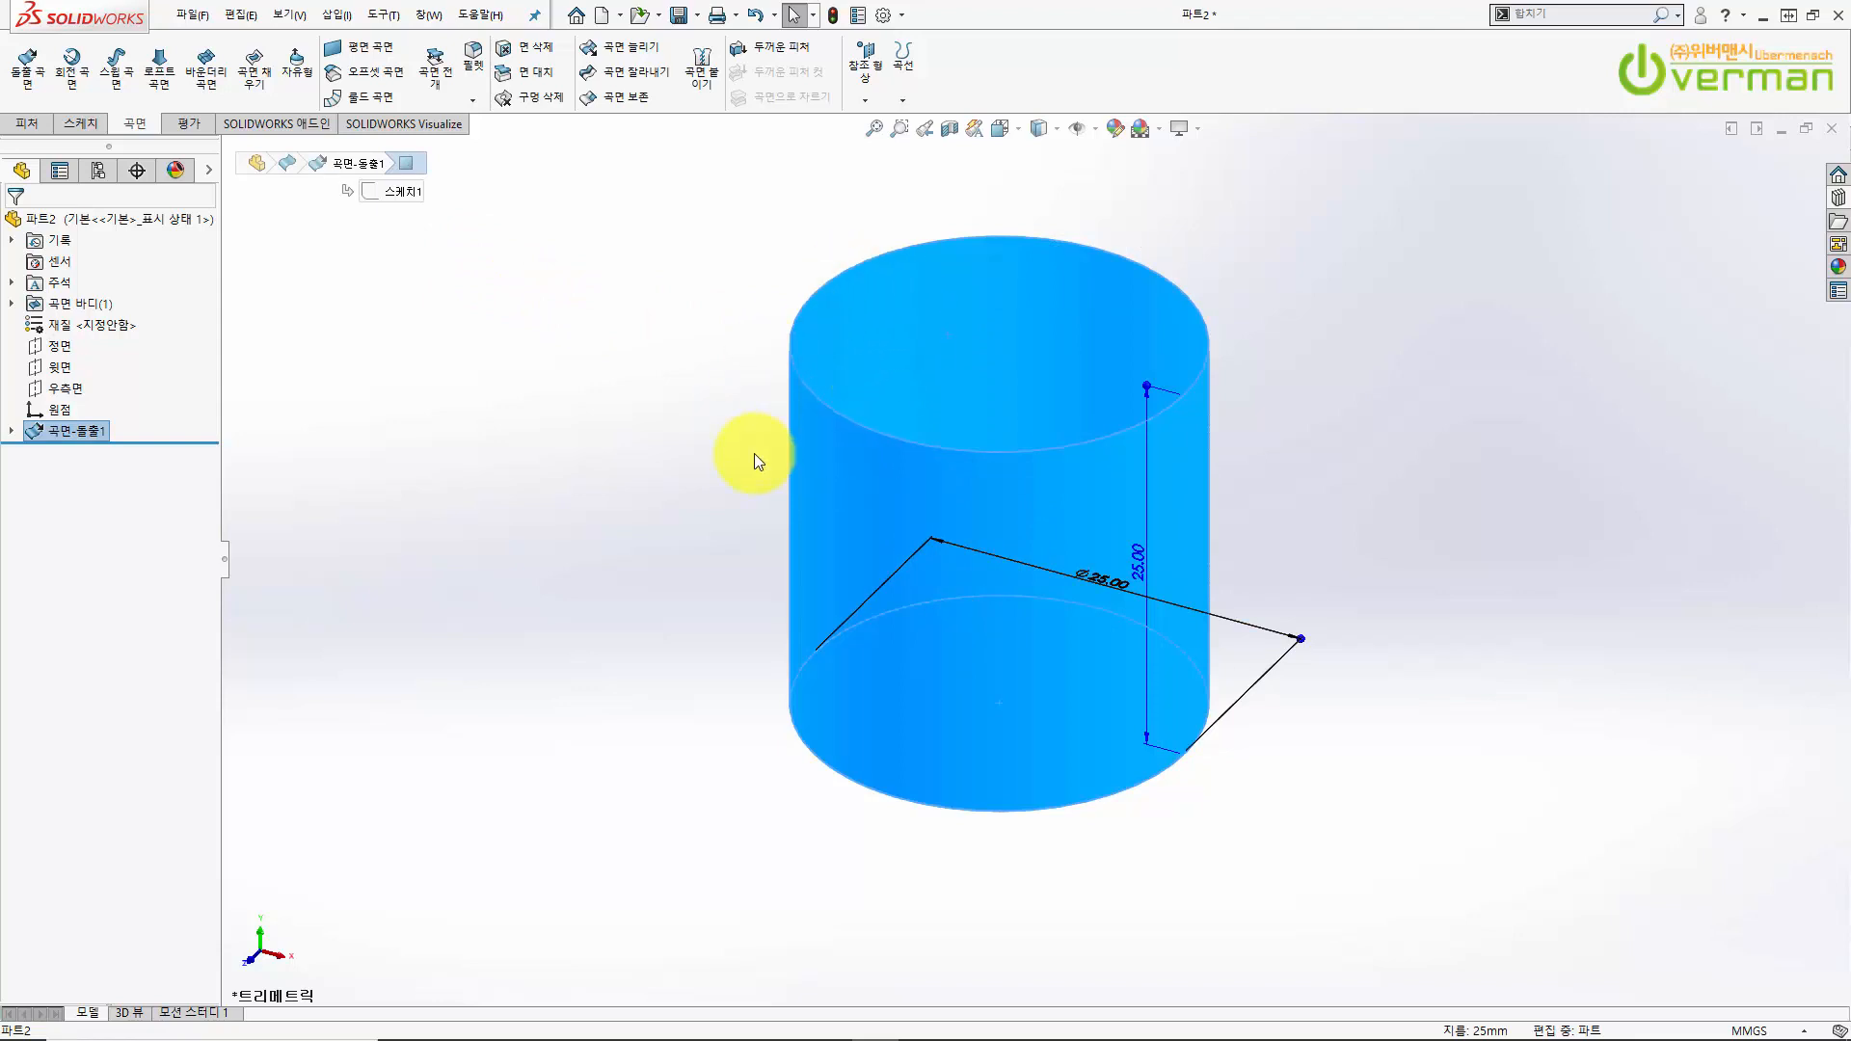
left_click(554, 421)
left_click(13, 304)
left_click(77, 325)
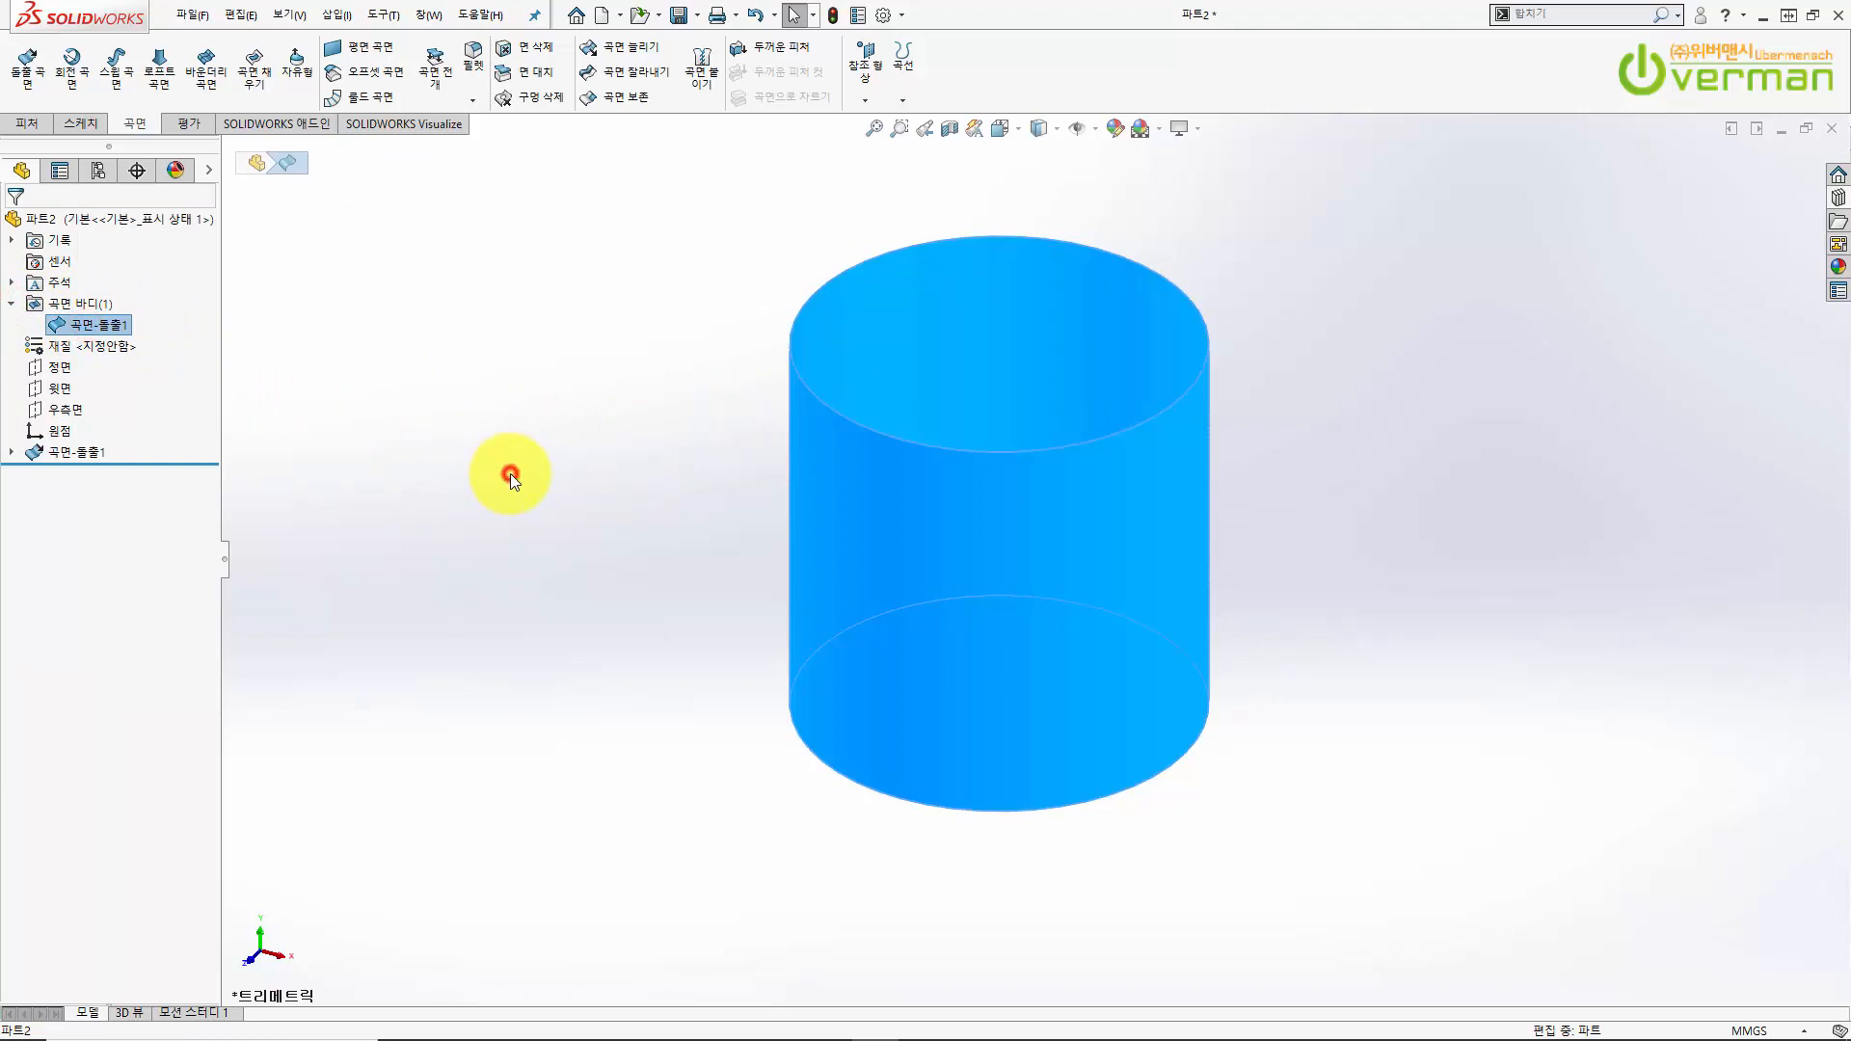
left_click(511, 472)
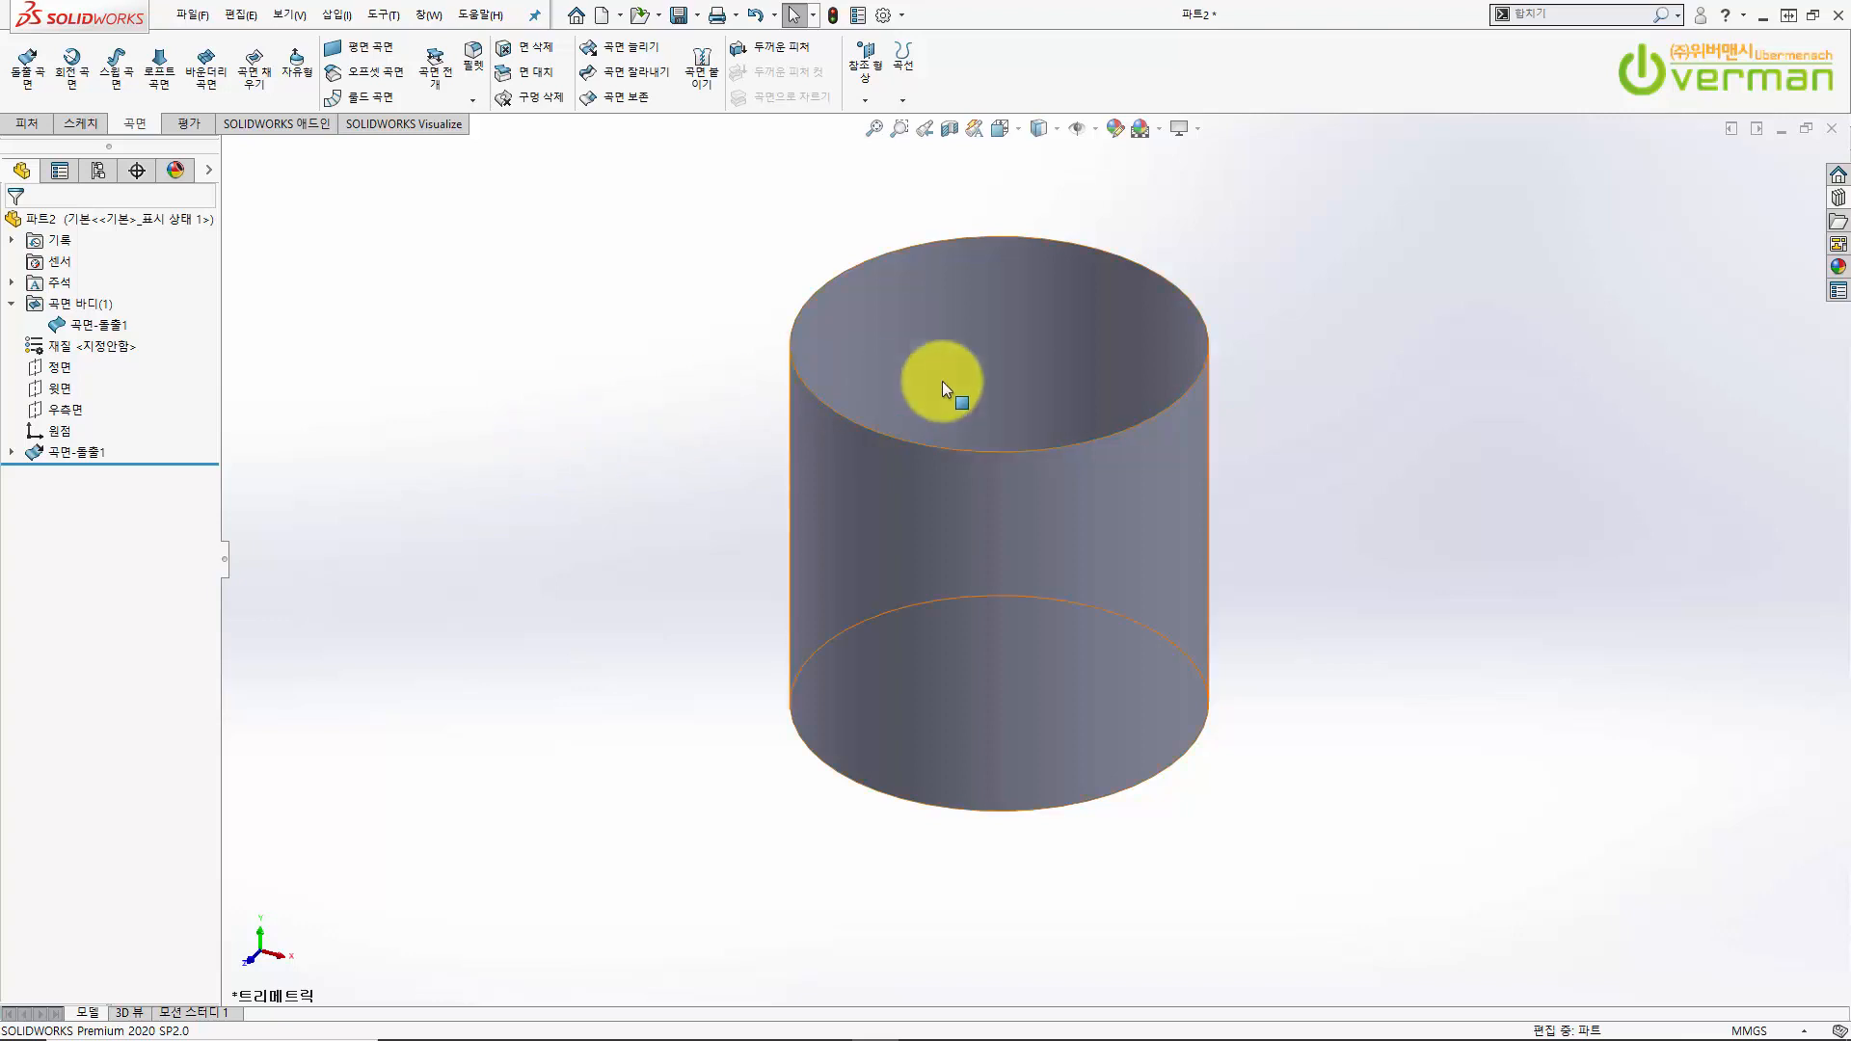
left_click(88, 304)
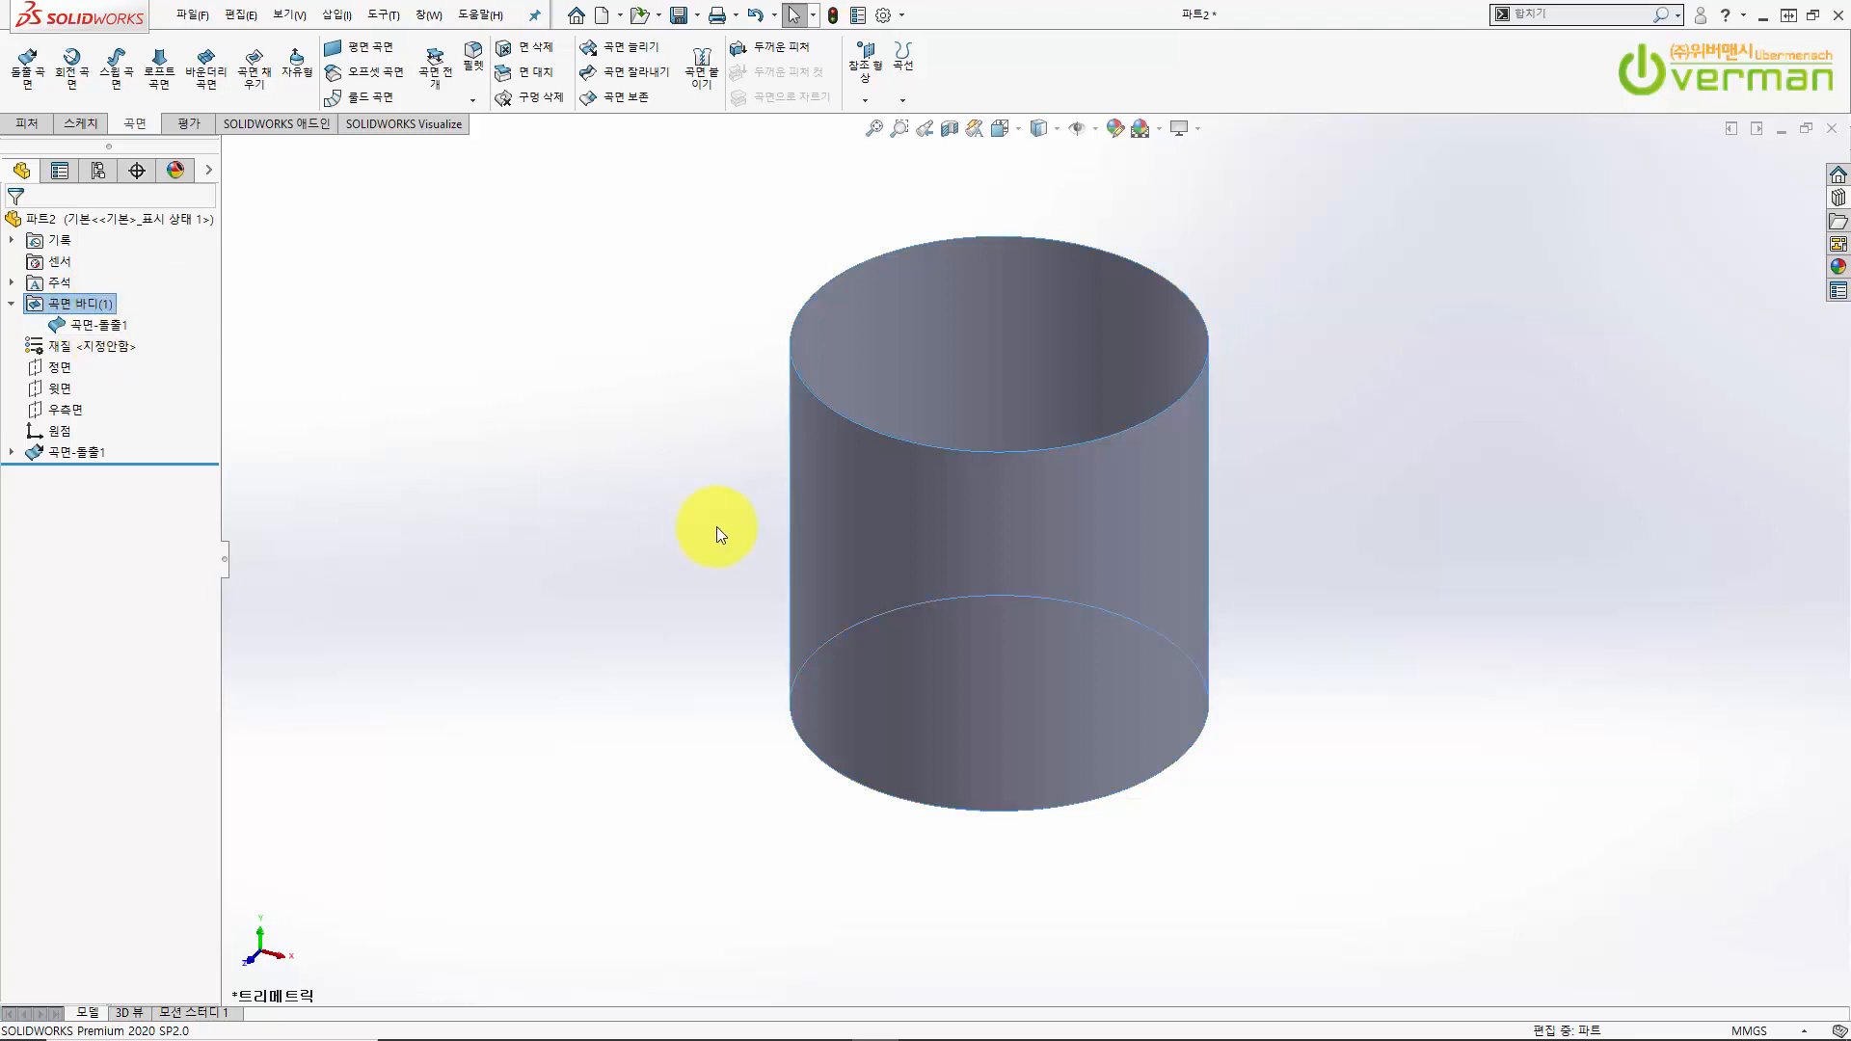
middle_click_drag(928, 449, 926, 659)
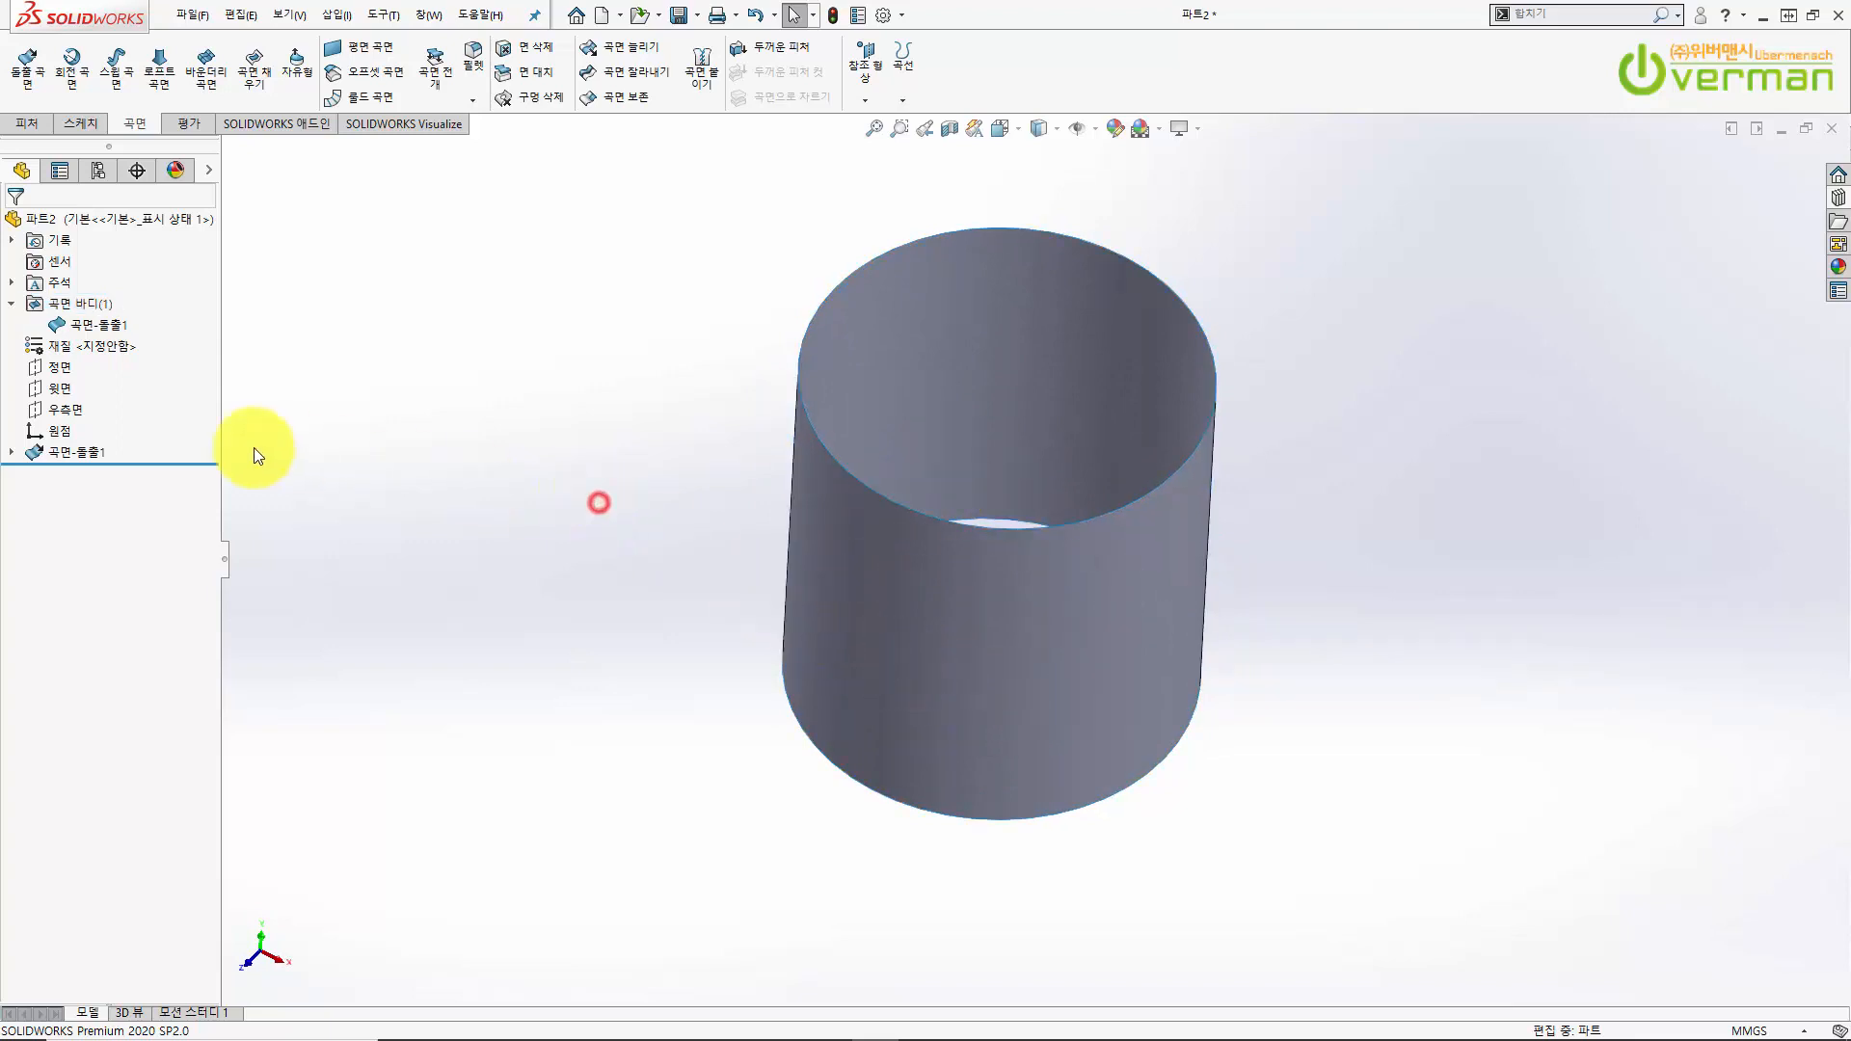
- Sketch a centre rectangle about 35 by 32 mm on the Top plane, centred on the origin around the cylinder
left_click(48, 387)
left_click(65, 365)
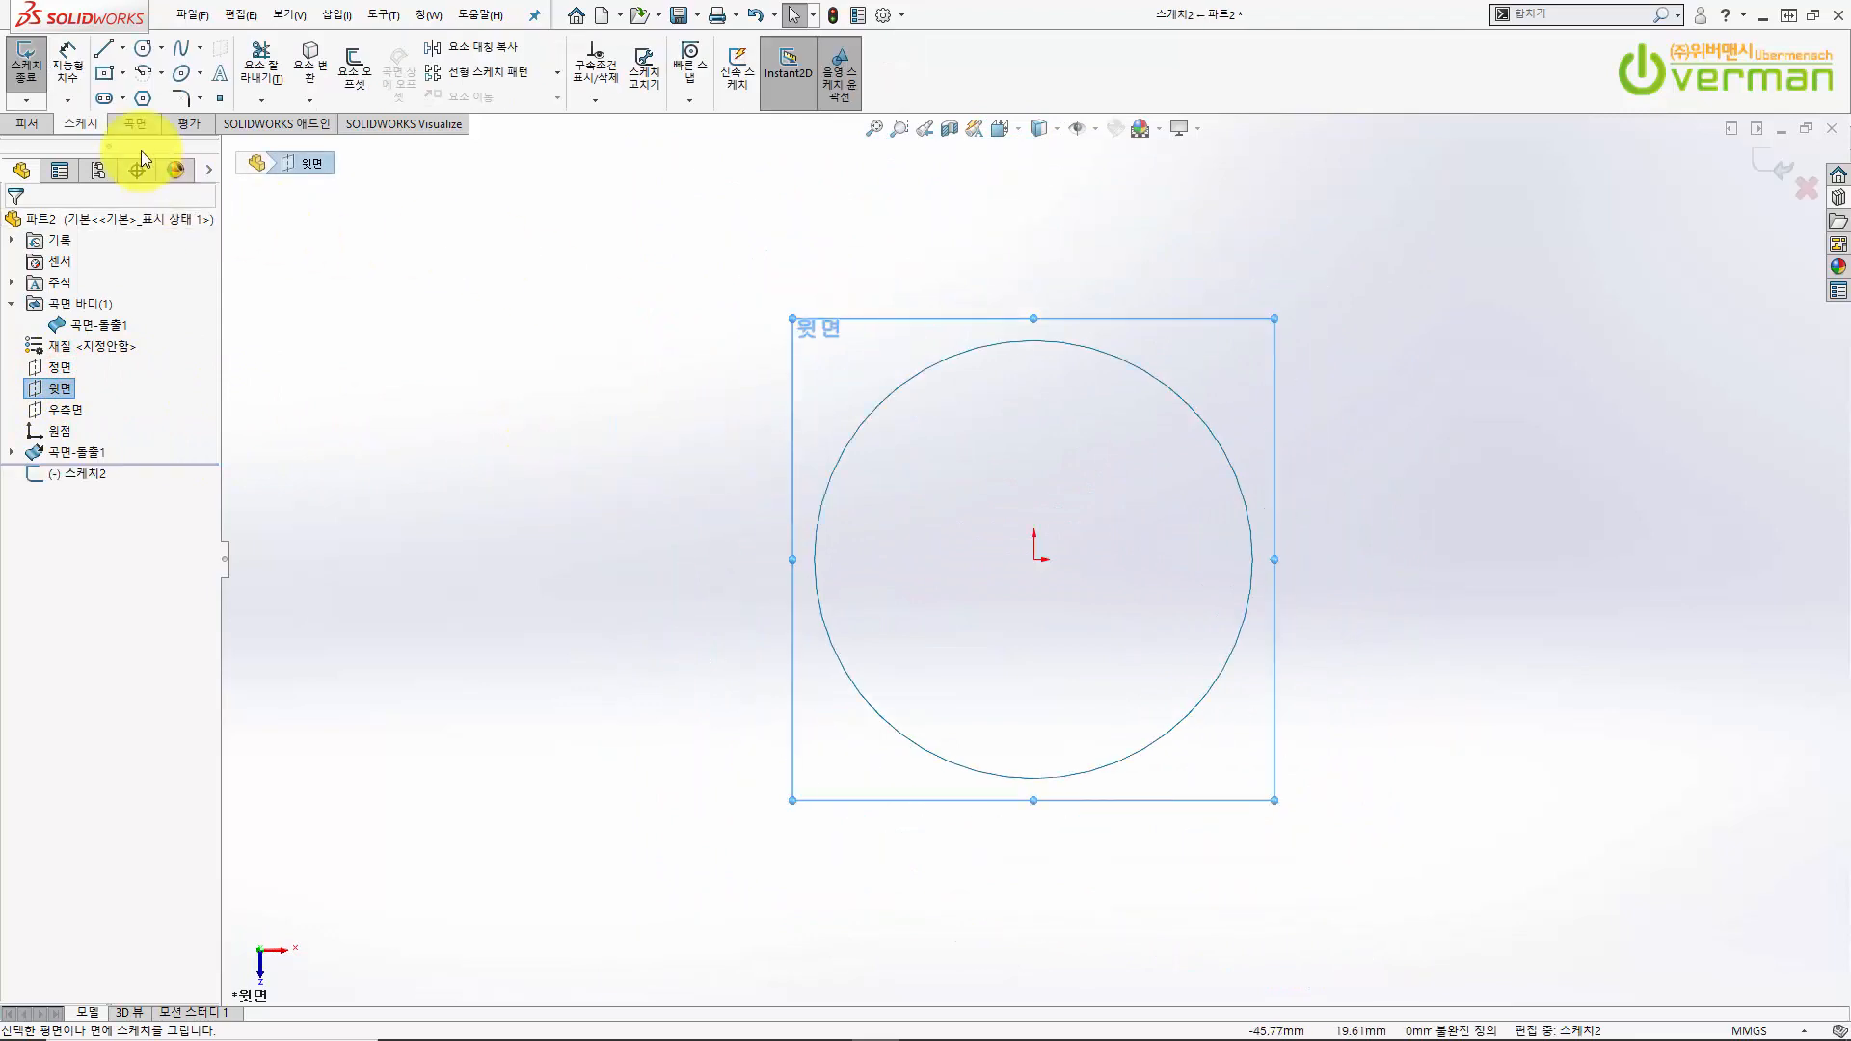
left_click(103, 73)
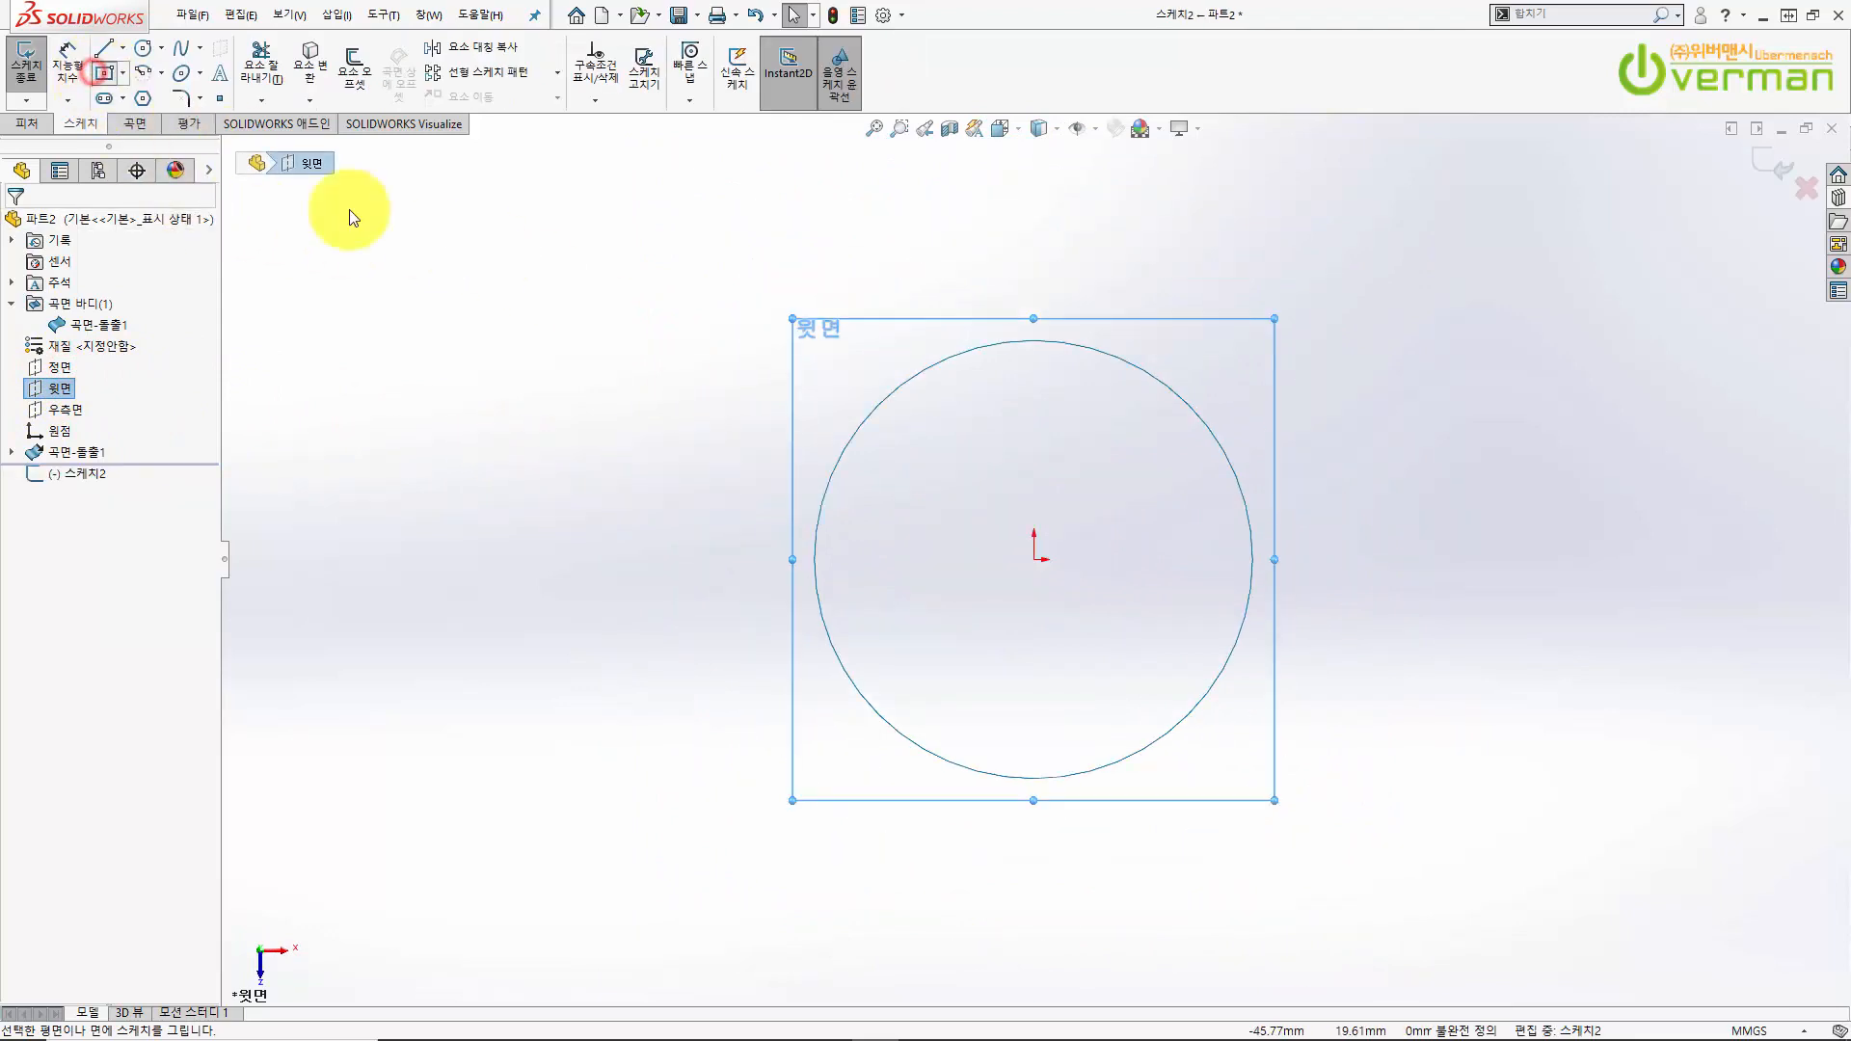
left_click(1030, 560)
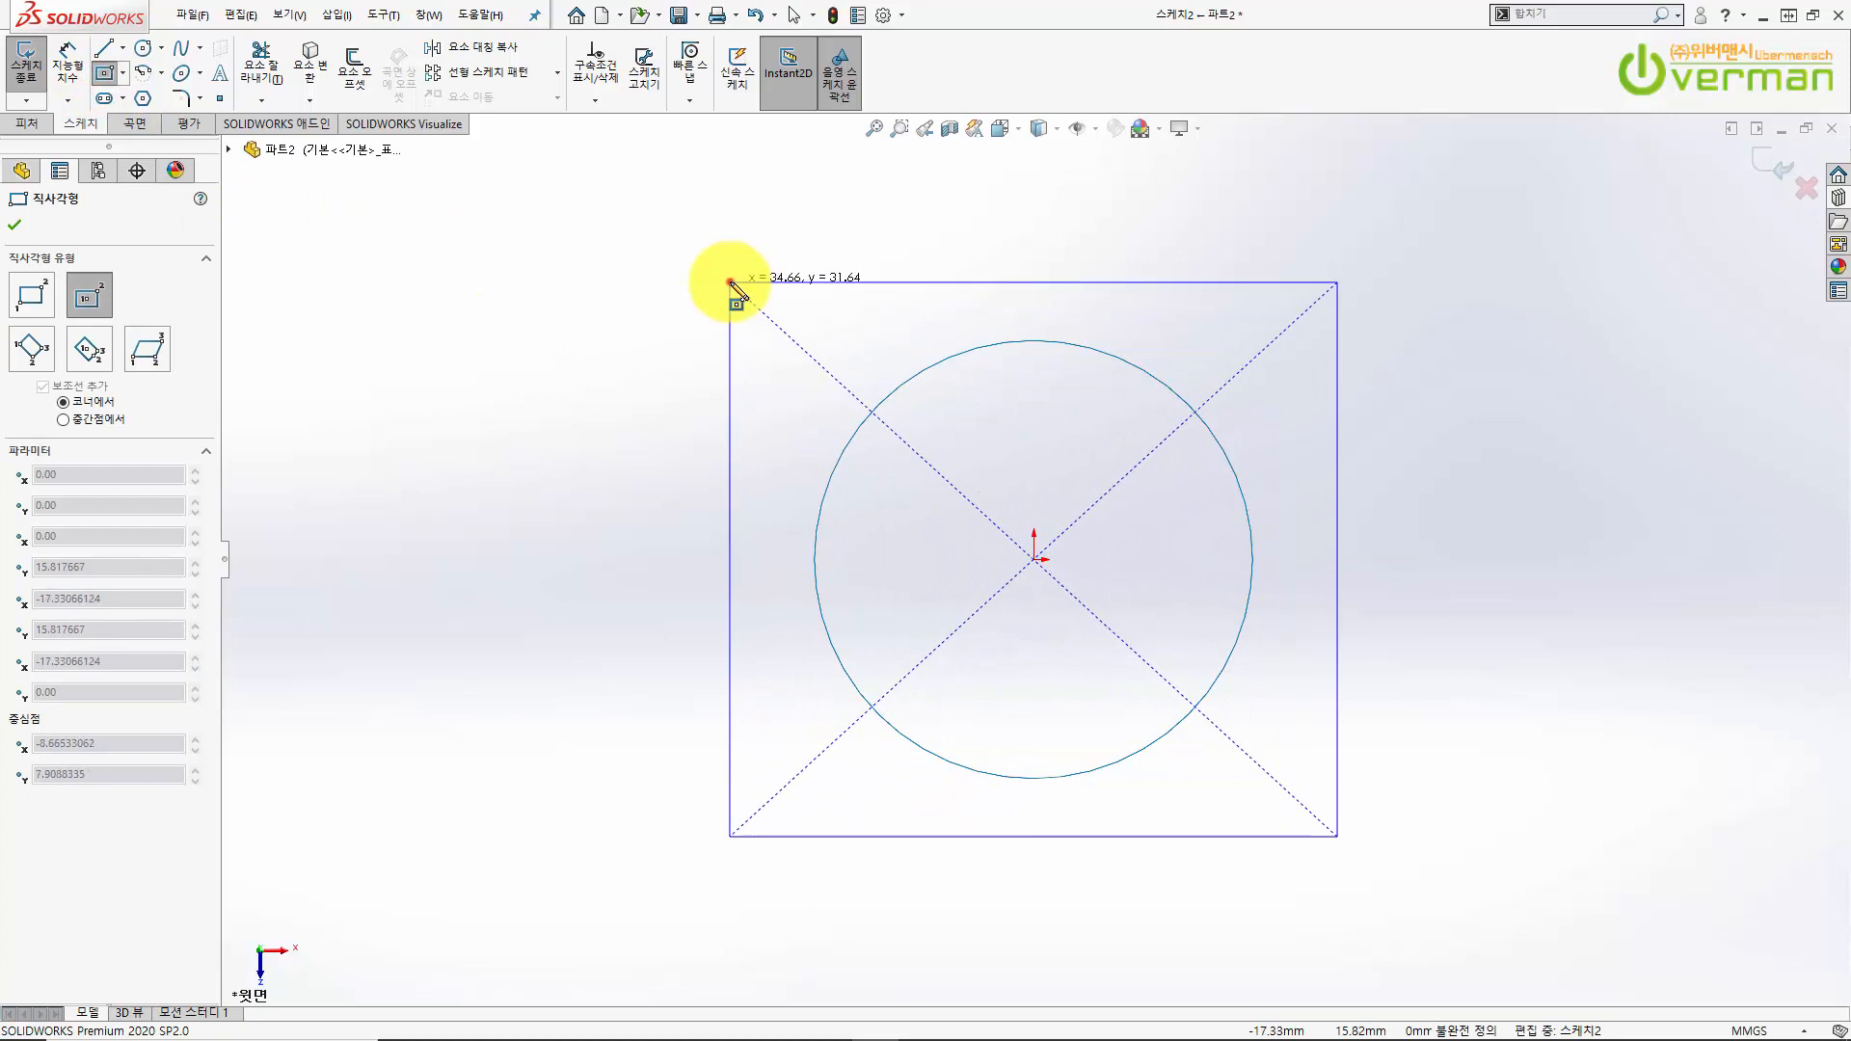
left_click(730, 282)
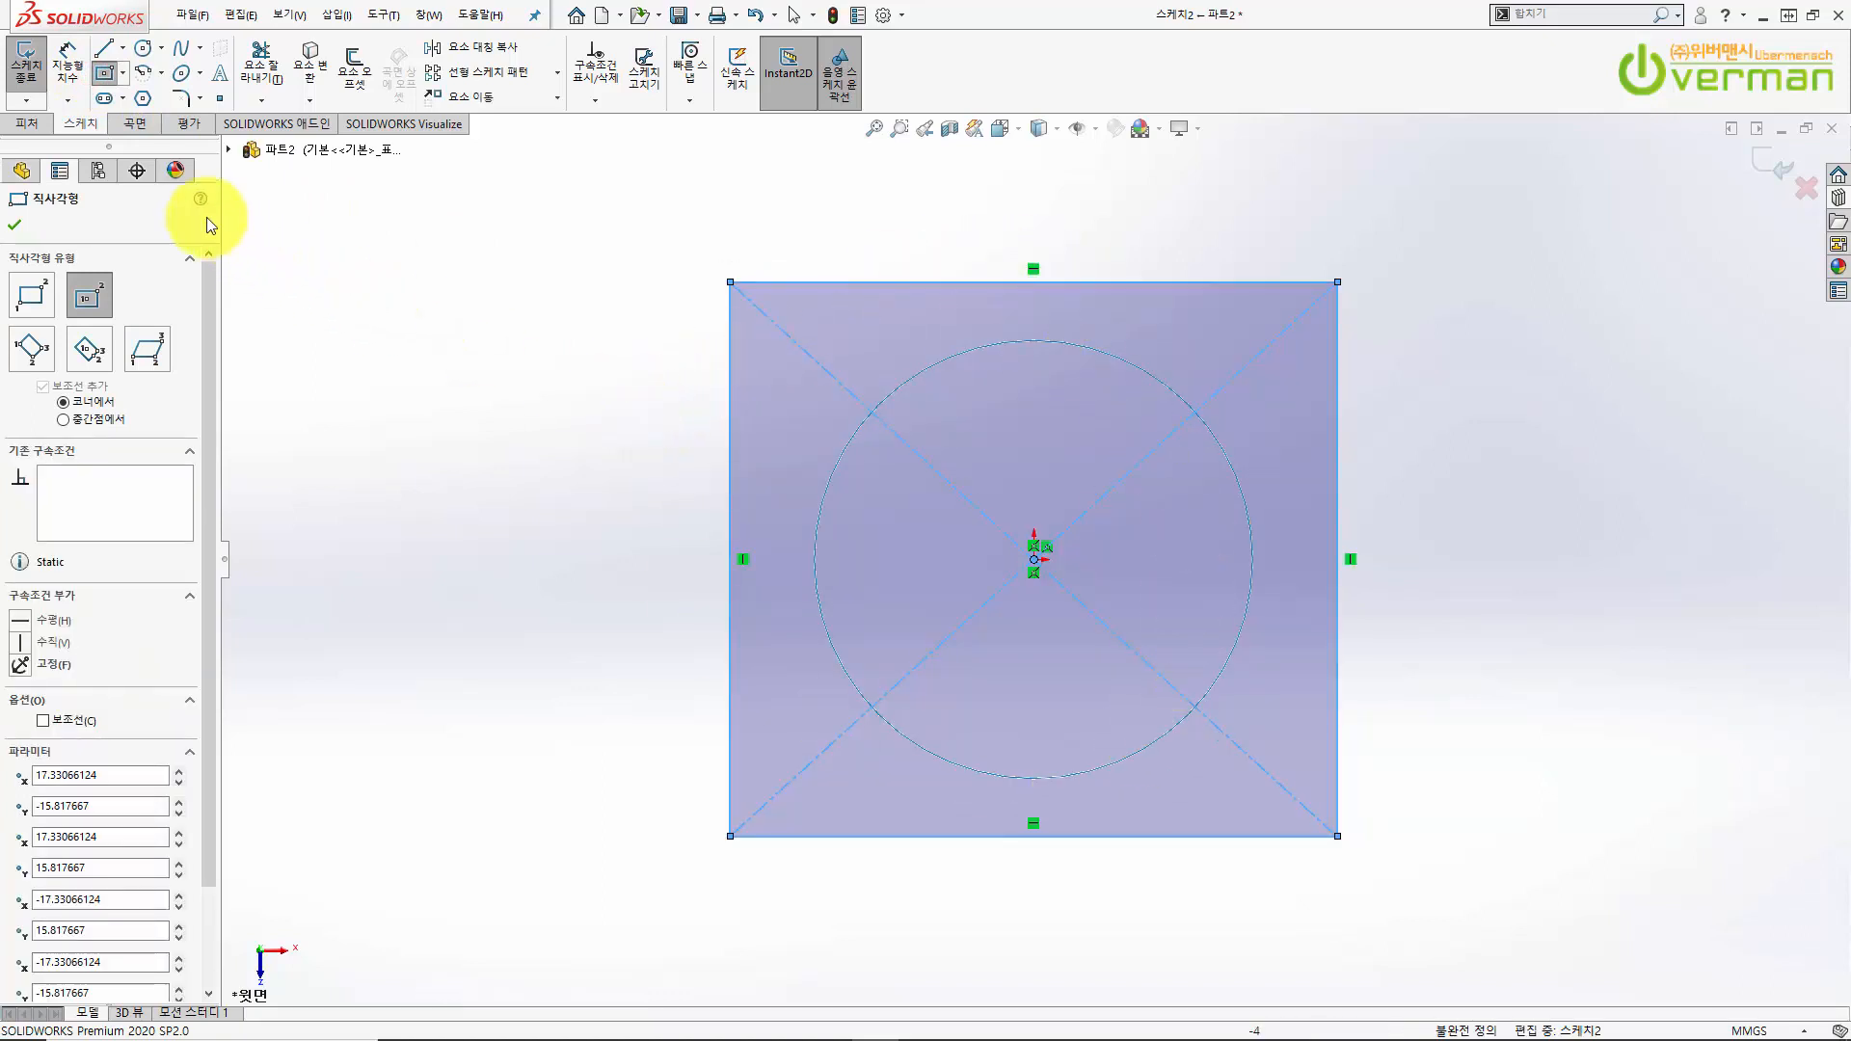
- Create a planar surface from the rectangle sketch at the cylinder's base
left_click(134, 124)
mouse_move(1074, 736)
middle_mouse_down()
mouse_move(1116, 732)
mouse_move(934, 674)
mouse_move(1025, 619)
middle_mouse_up()
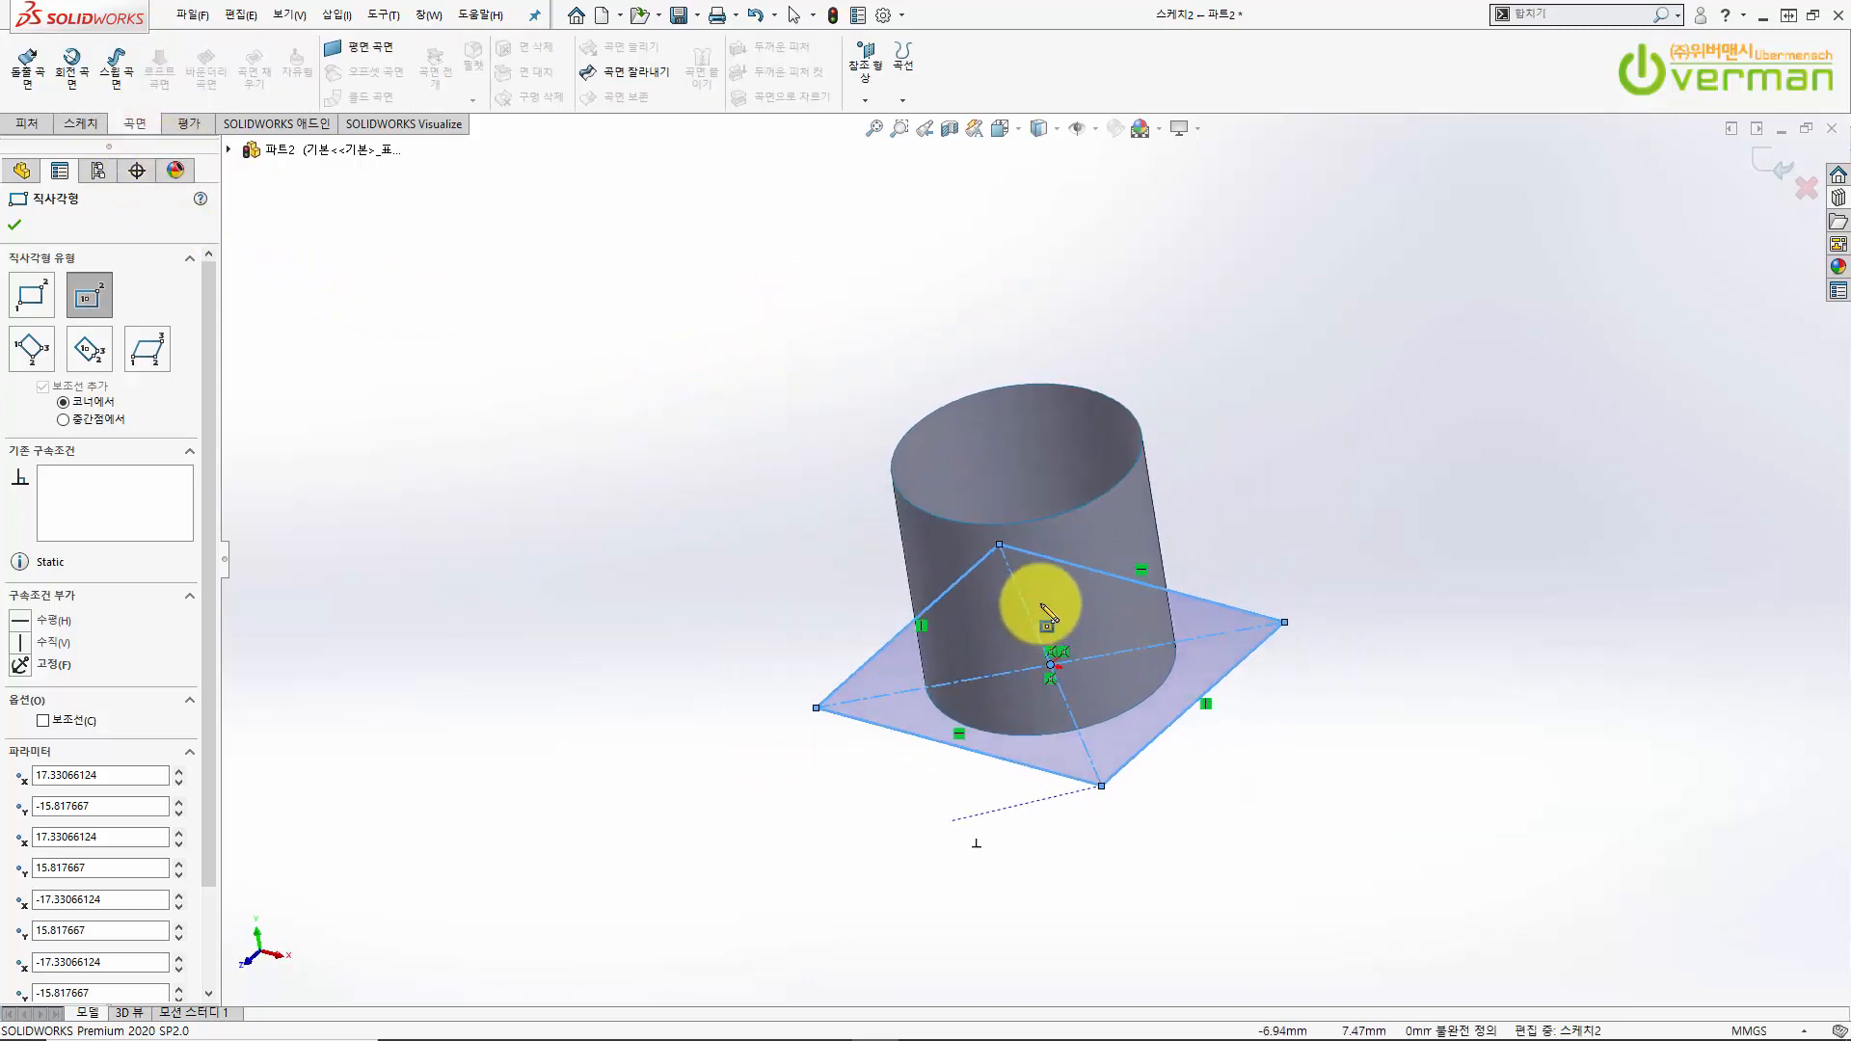
scroll(1171, 645, "down", 3)
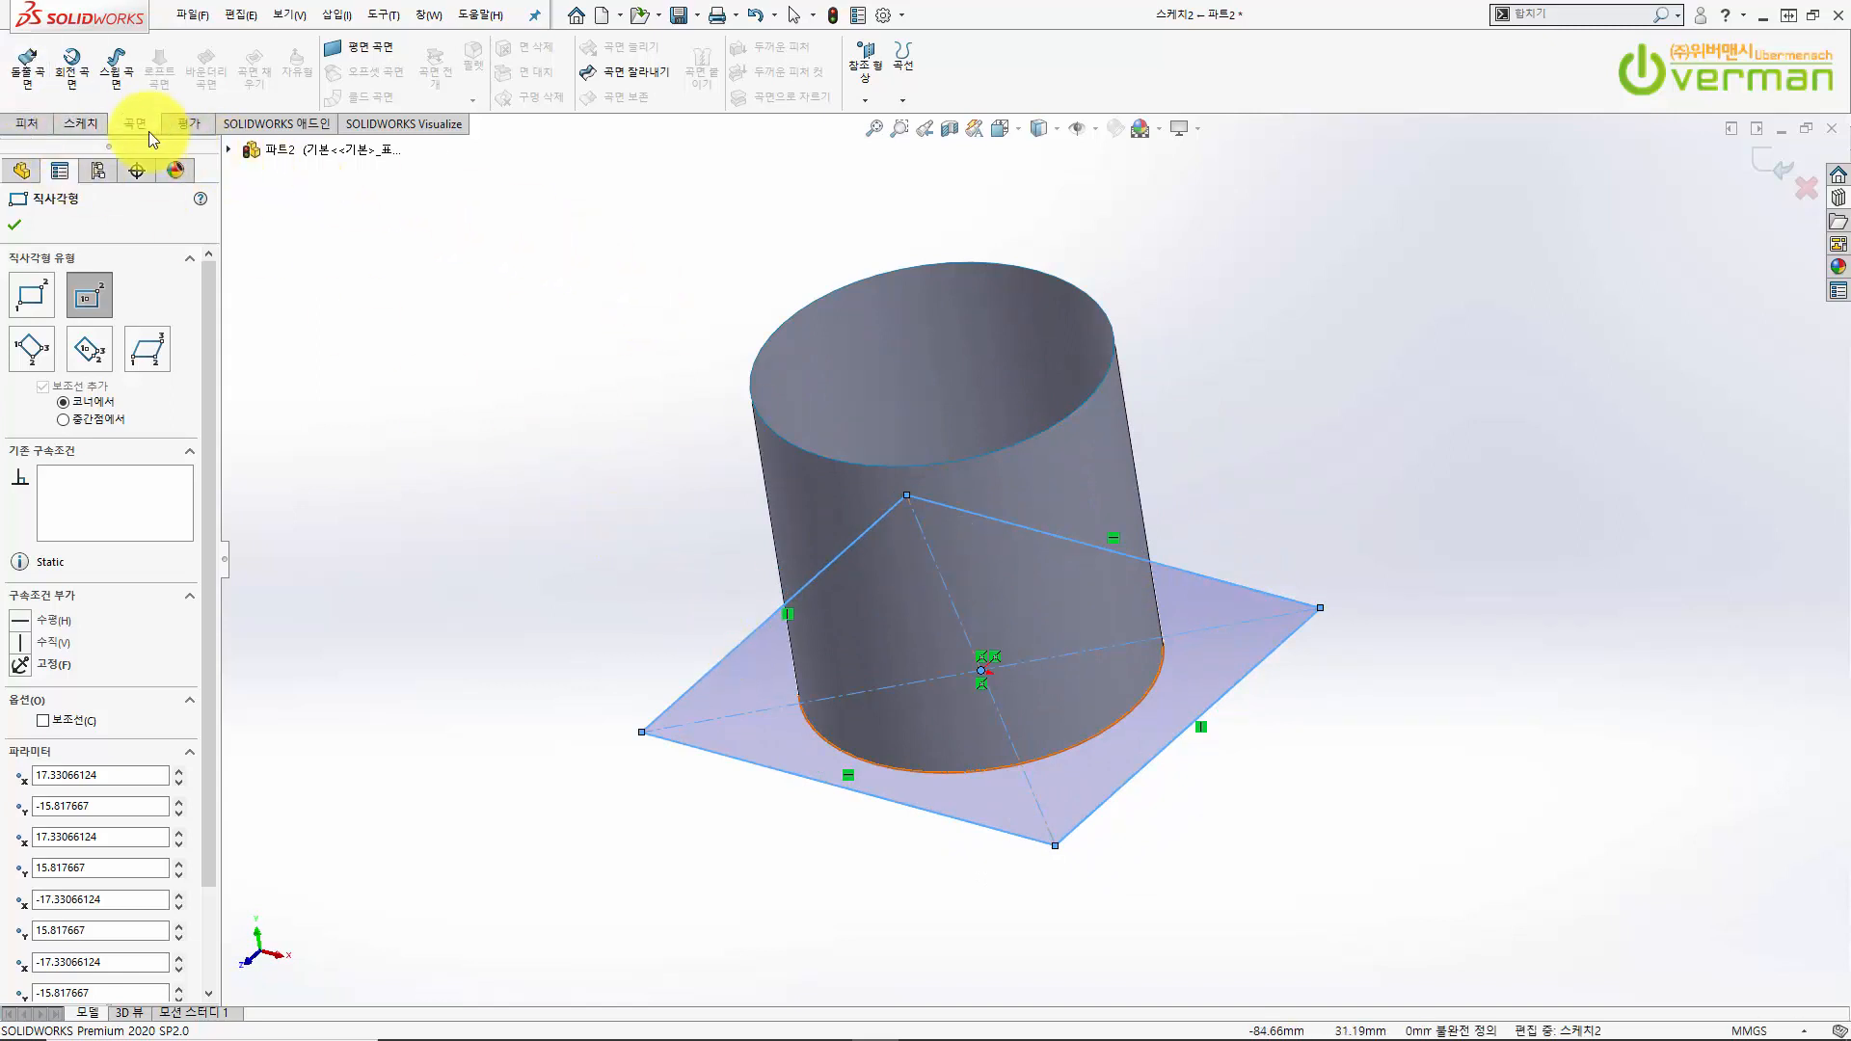
left_click(369, 49)
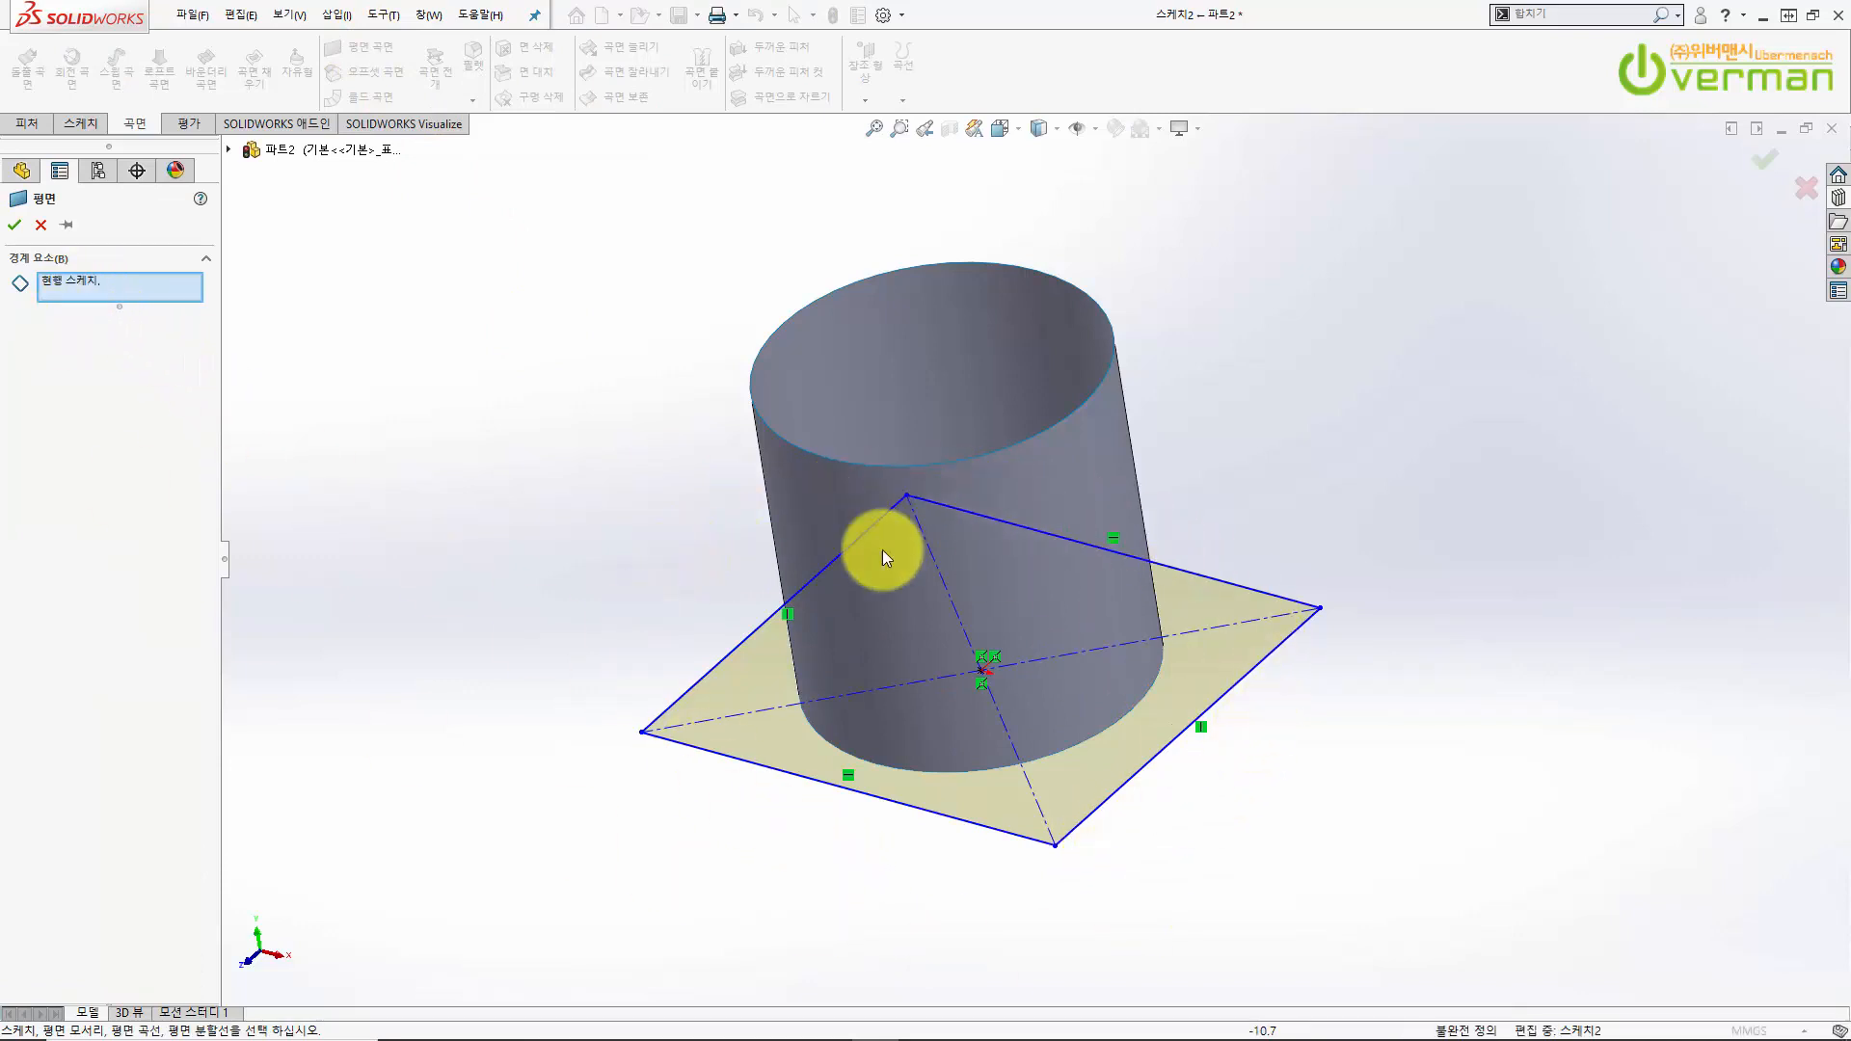
left_click(14, 225)
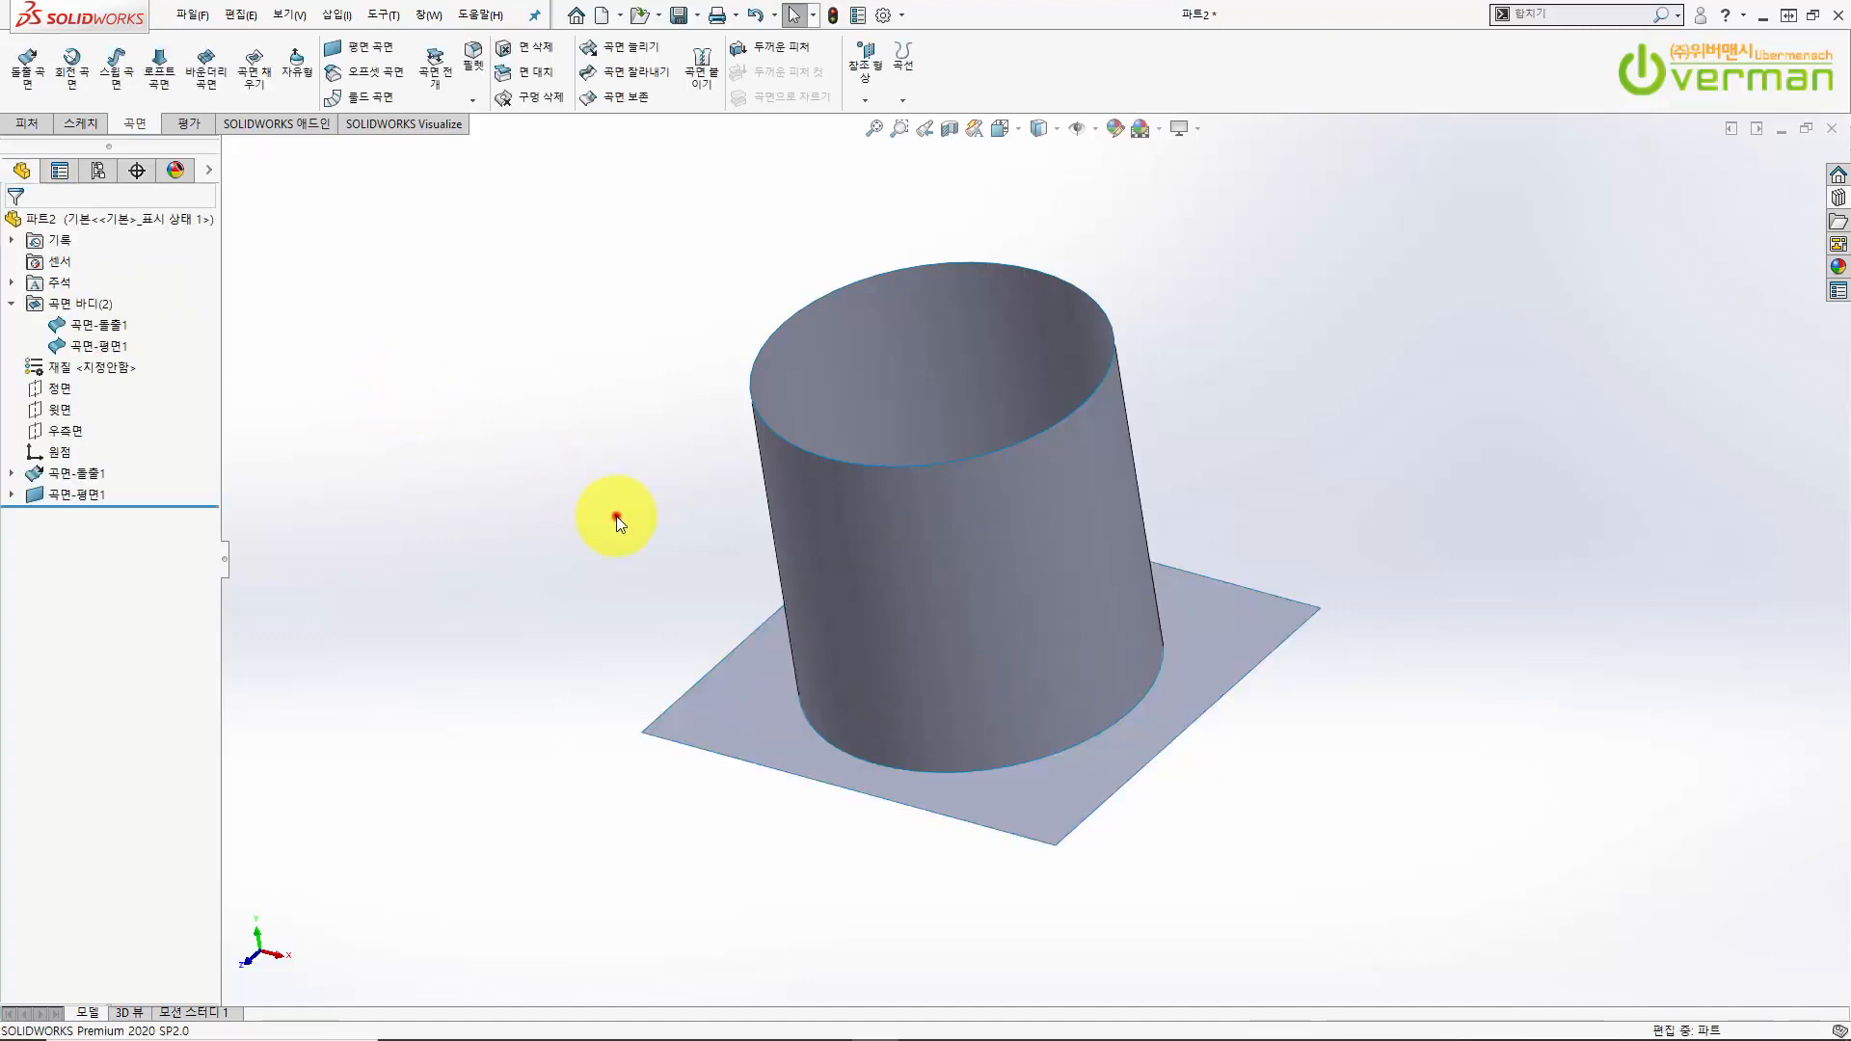
- Close the cylinder's upper opening with a planar surface bounded by its circular top edge
middle_click_drag(810, 762, 822, 714)
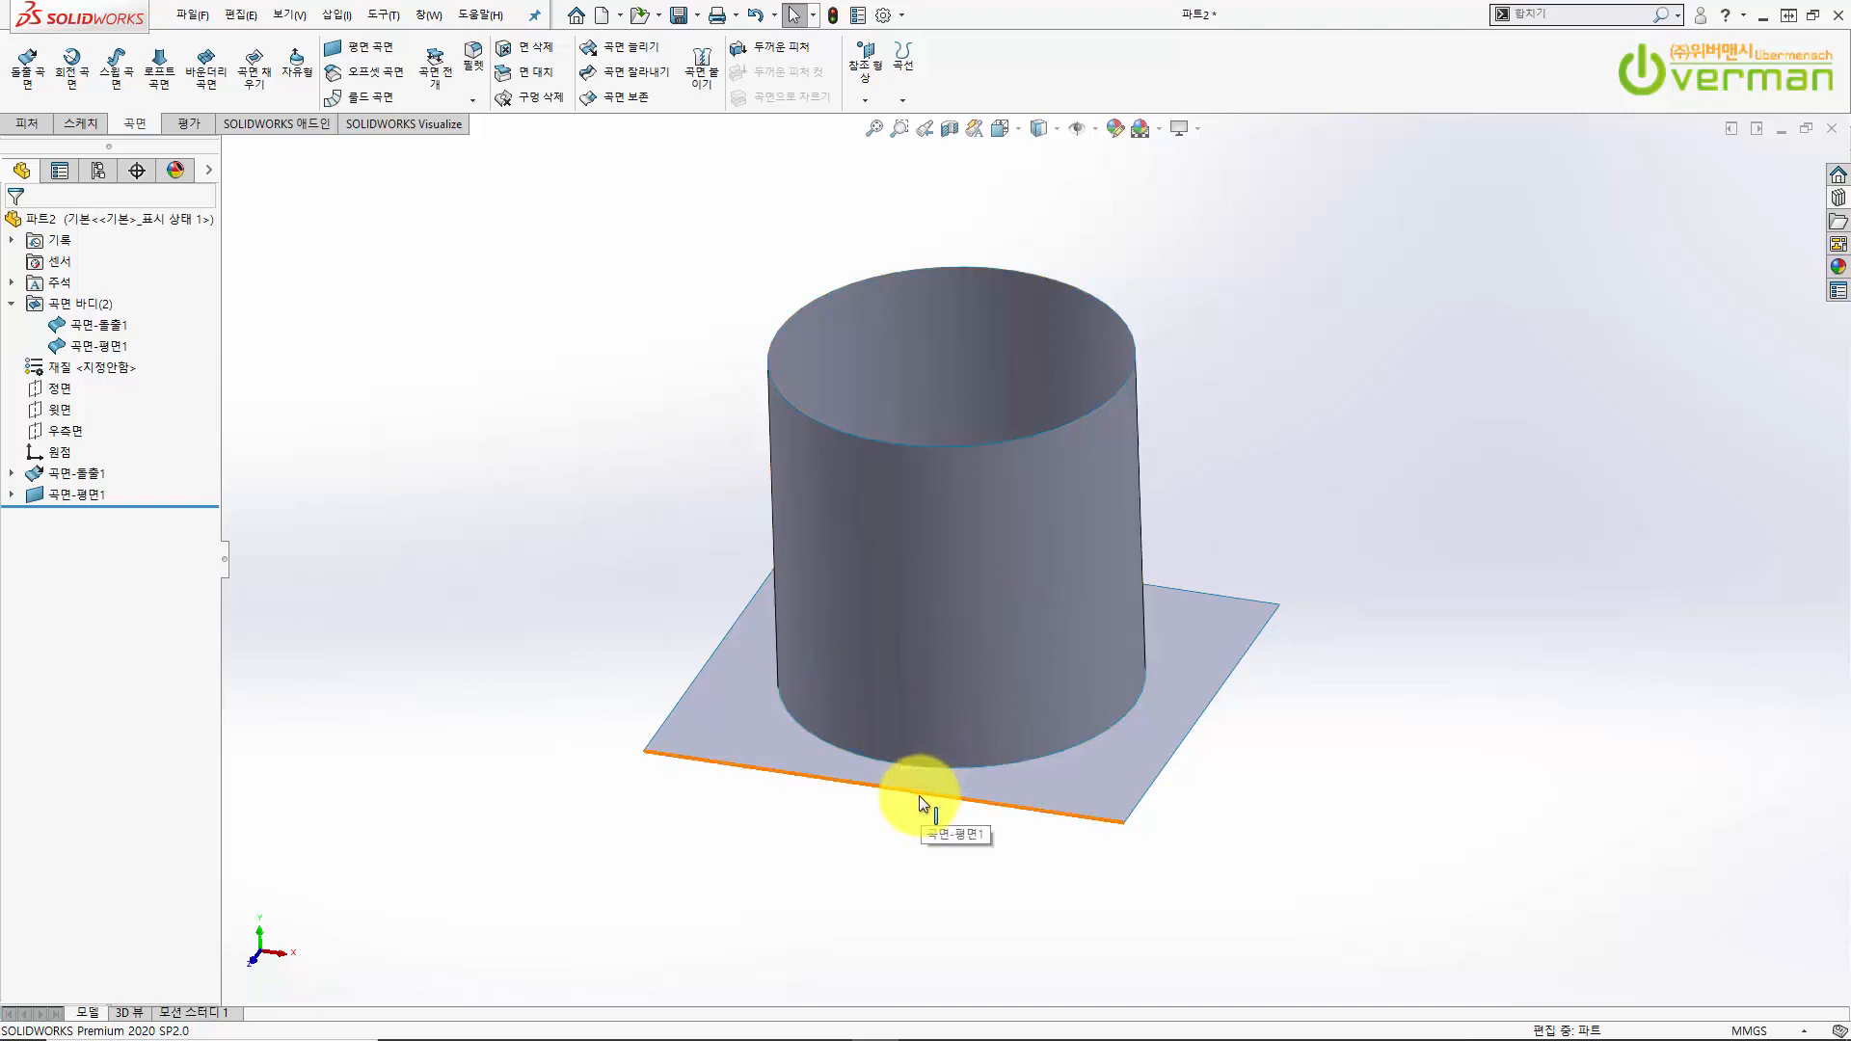
left_click(579, 482)
left_click(384, 45)
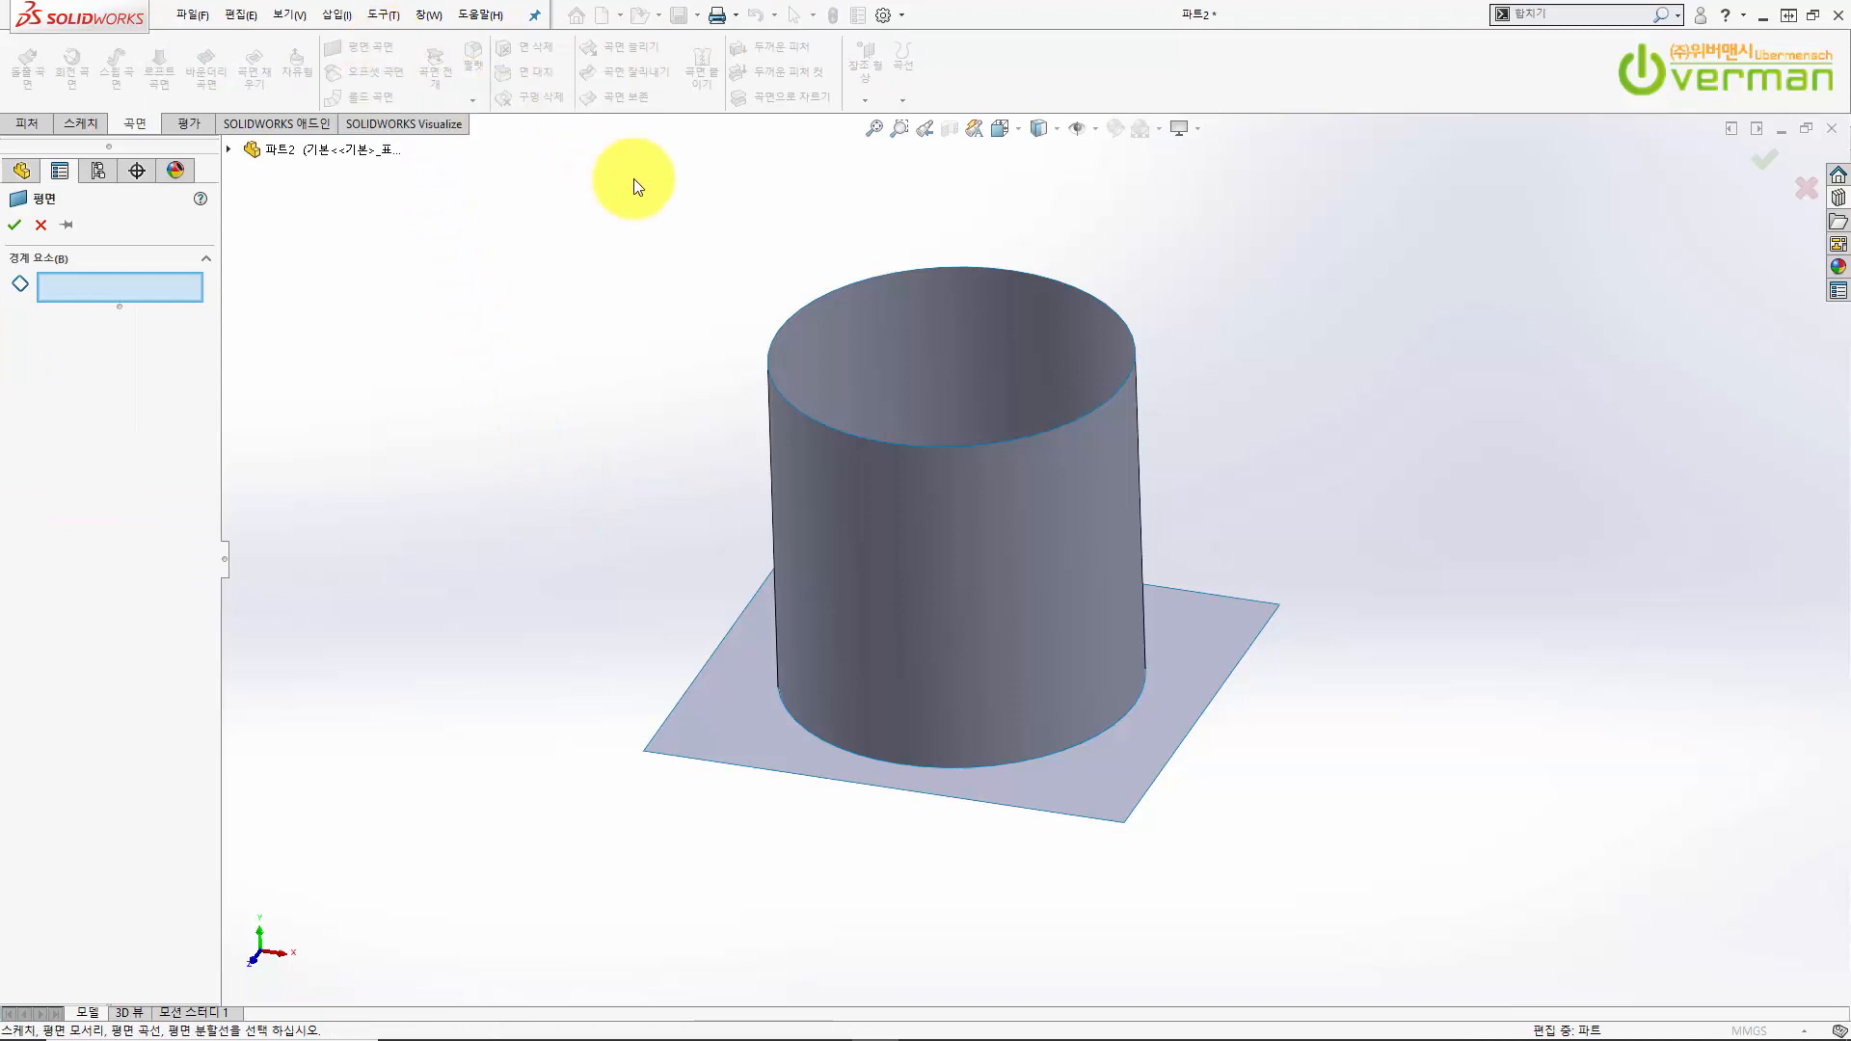
left_click(914, 276)
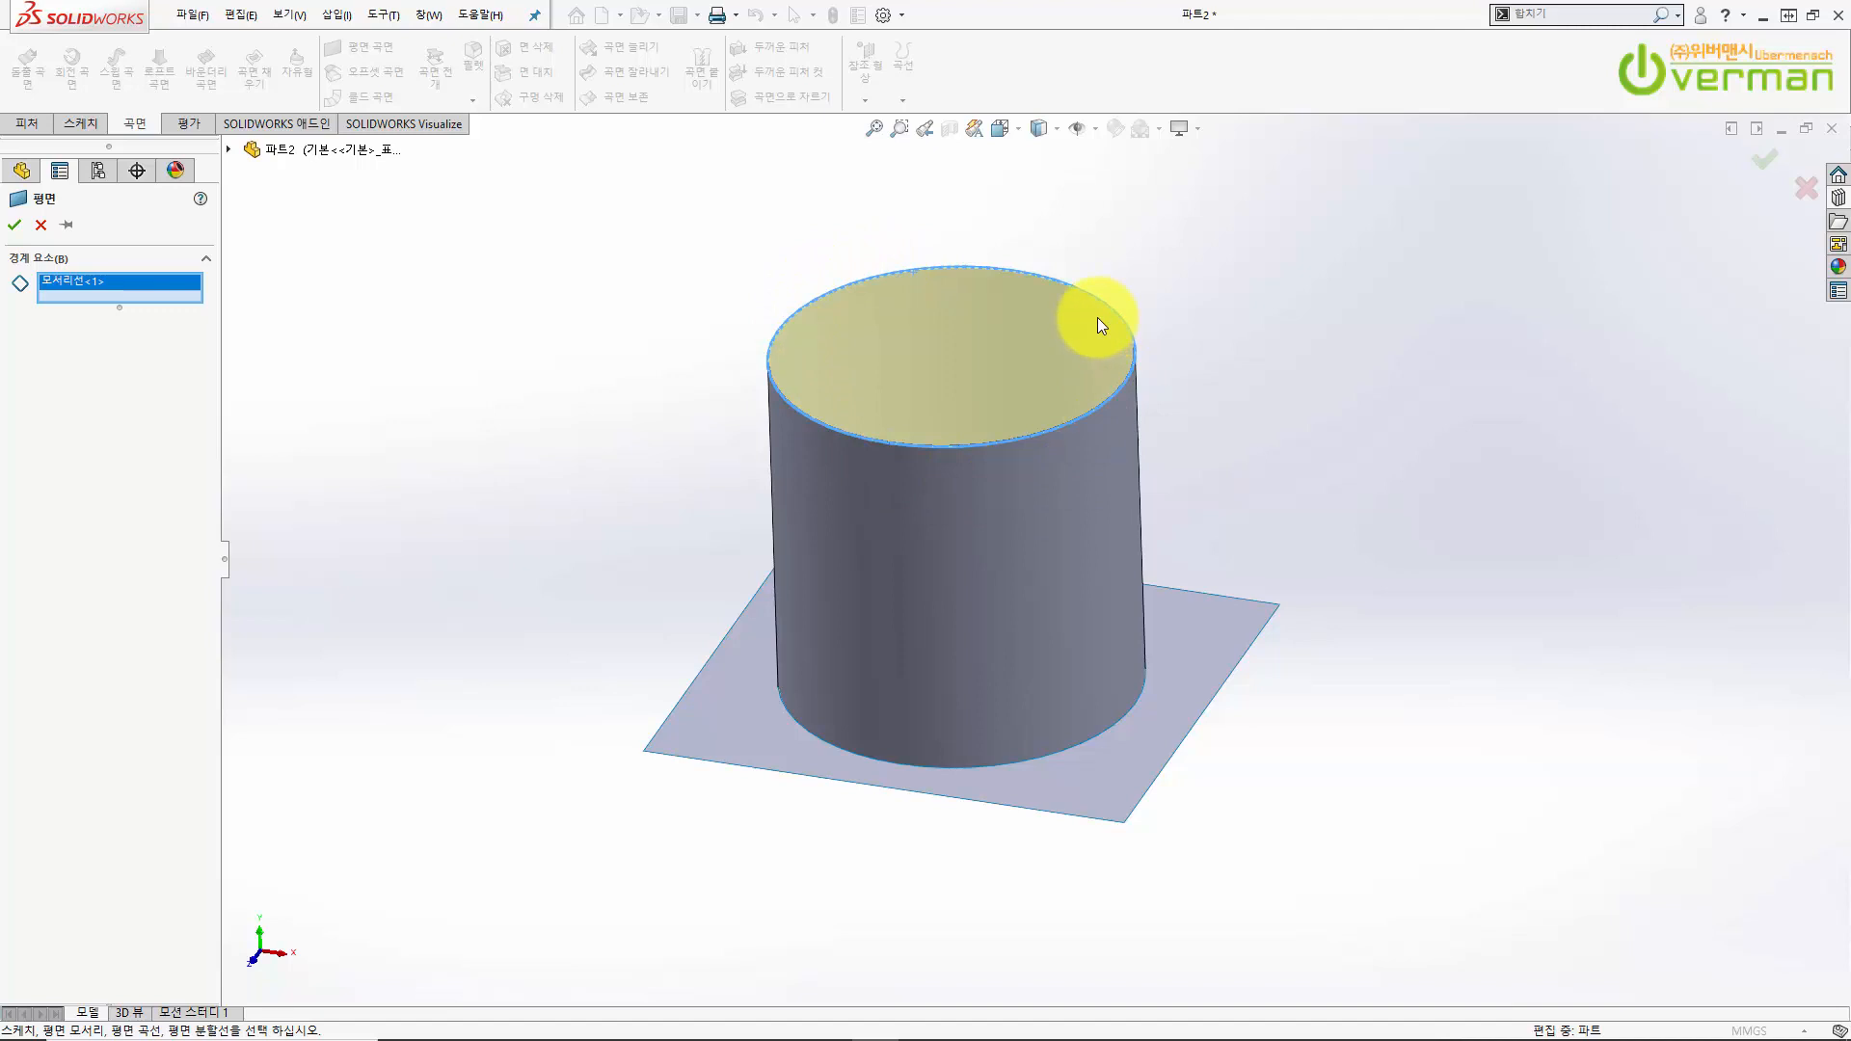
left_click(15, 225)
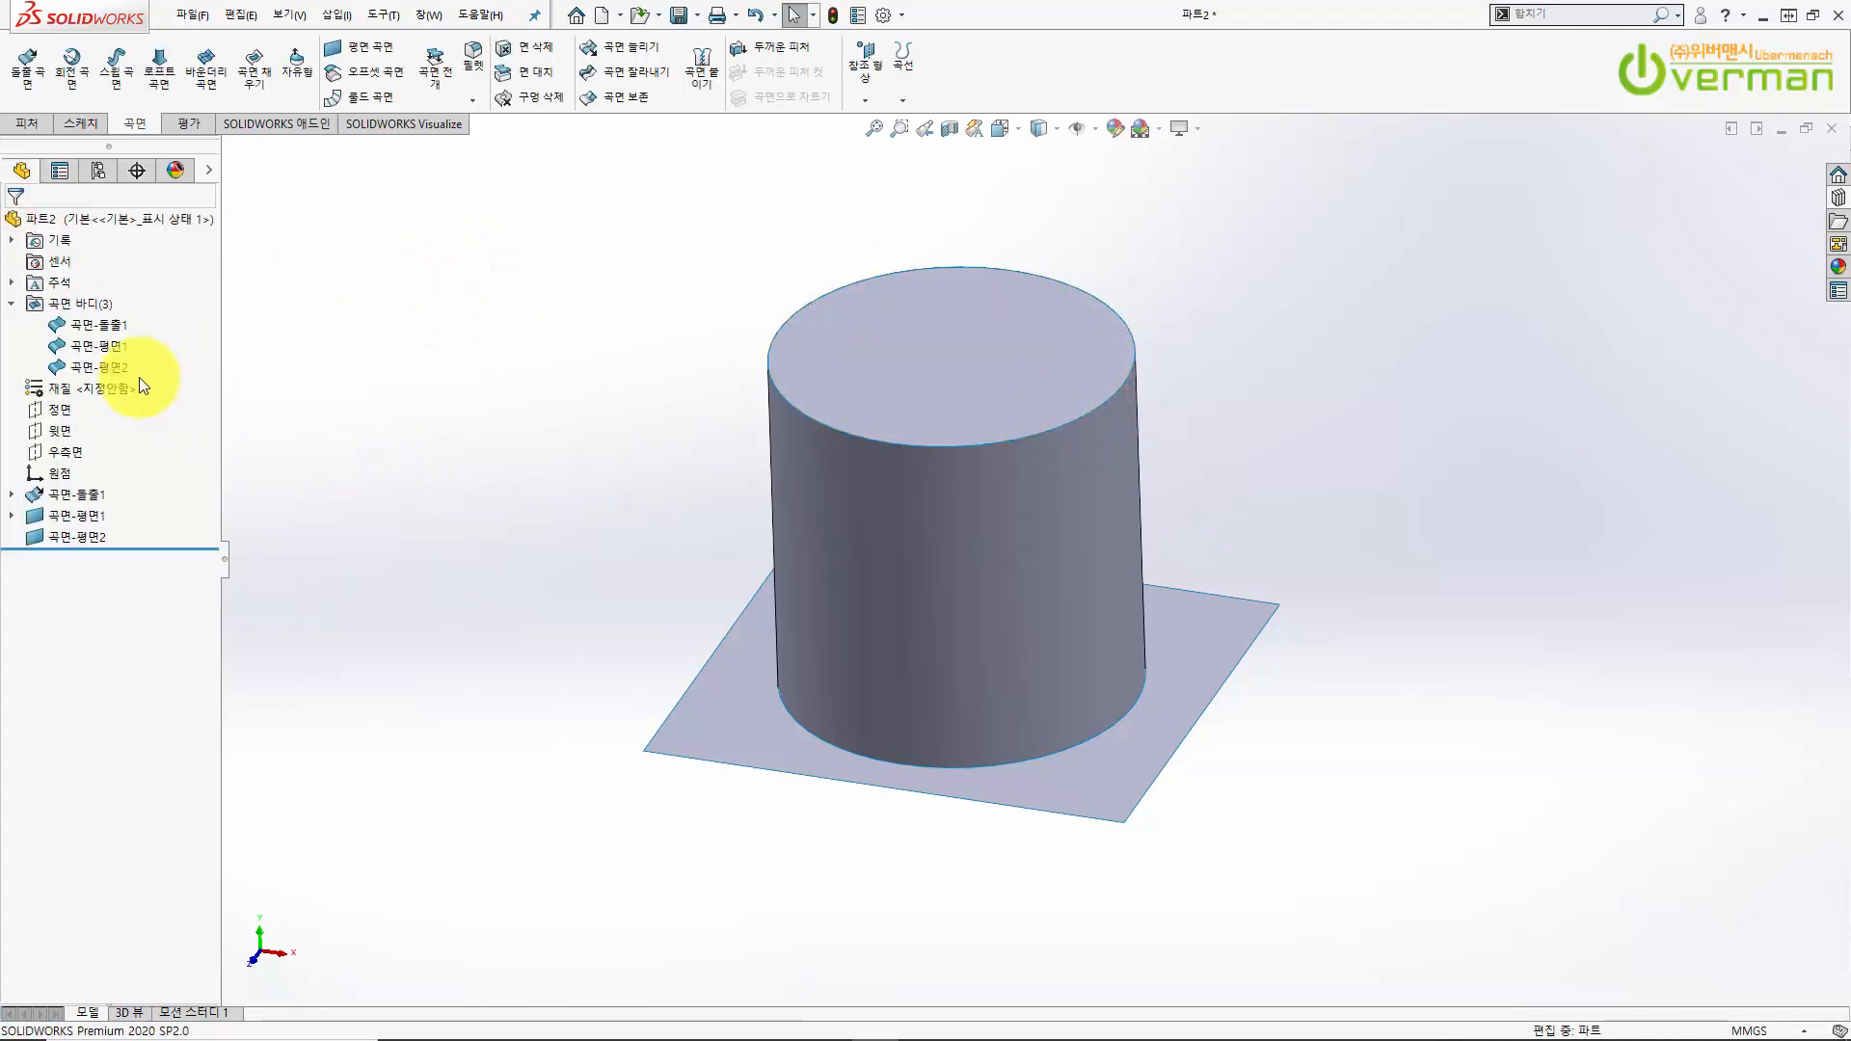
- Examine which surface in the model each entry in the surface bodies folder represents
left_click(108, 328)
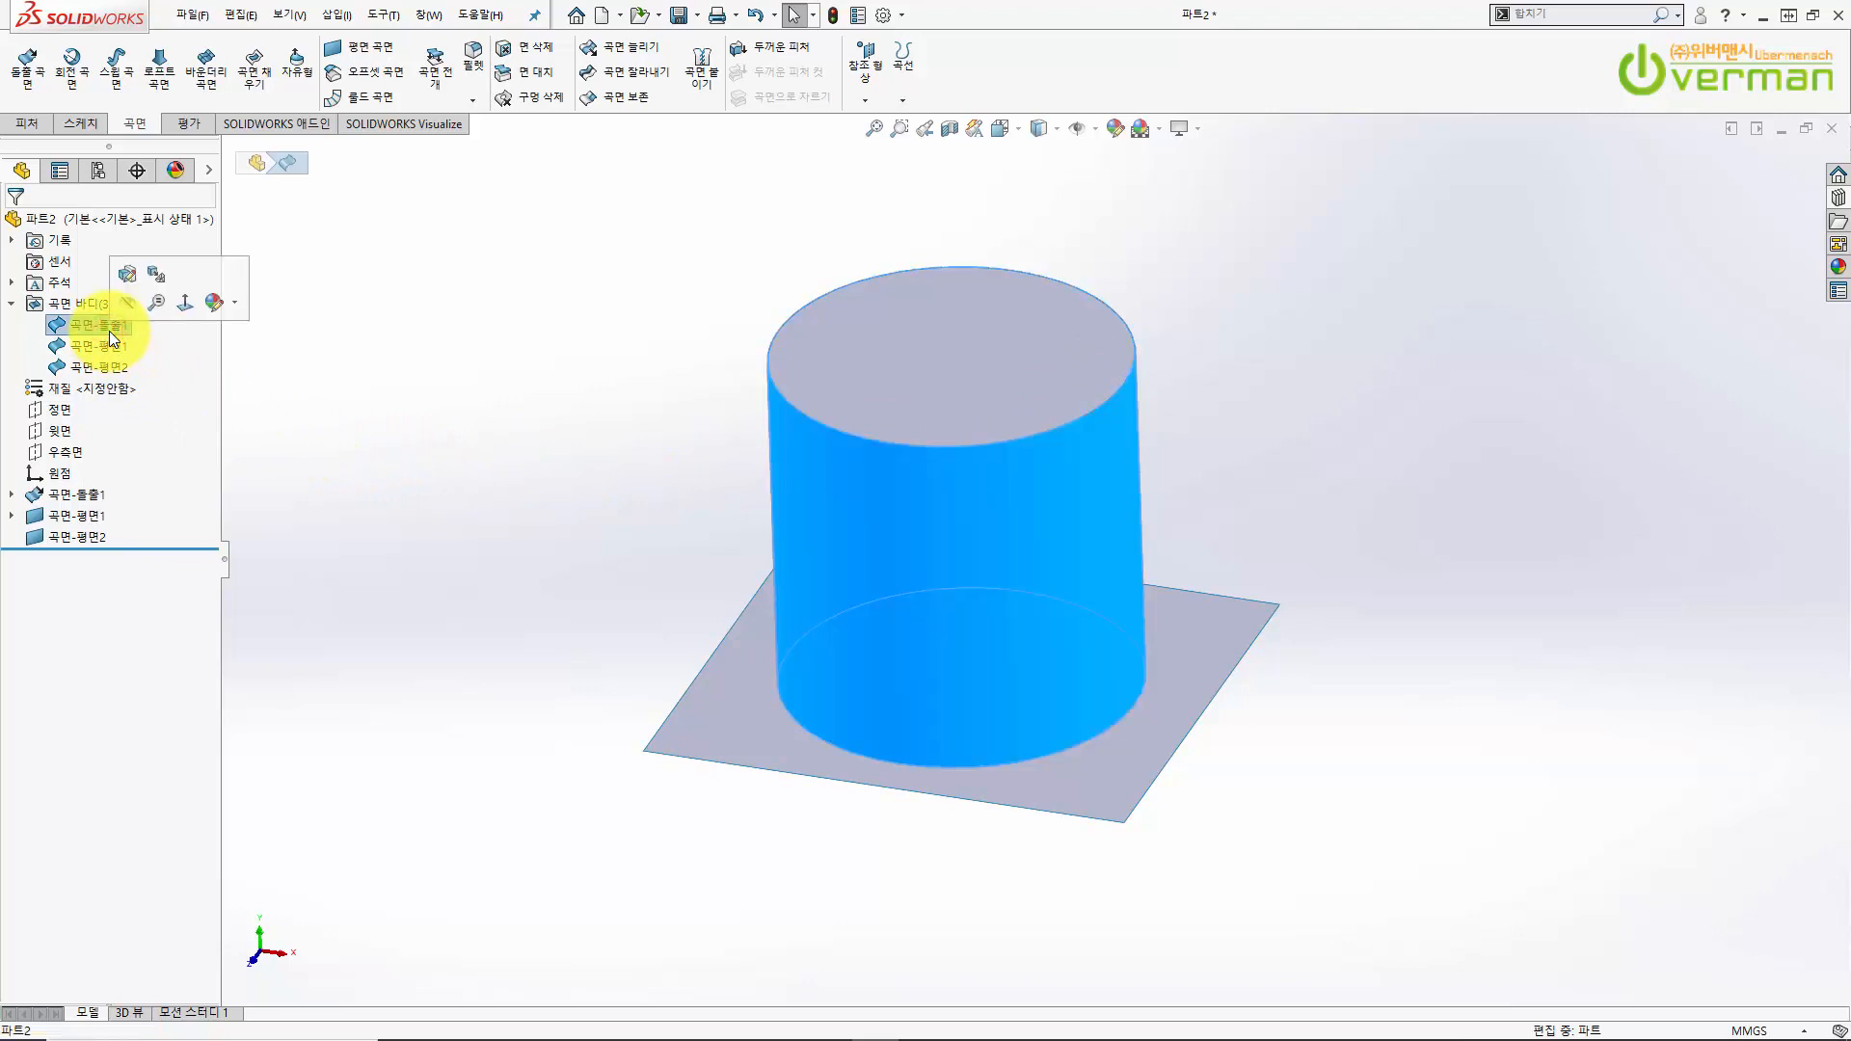
left_click(108, 345)
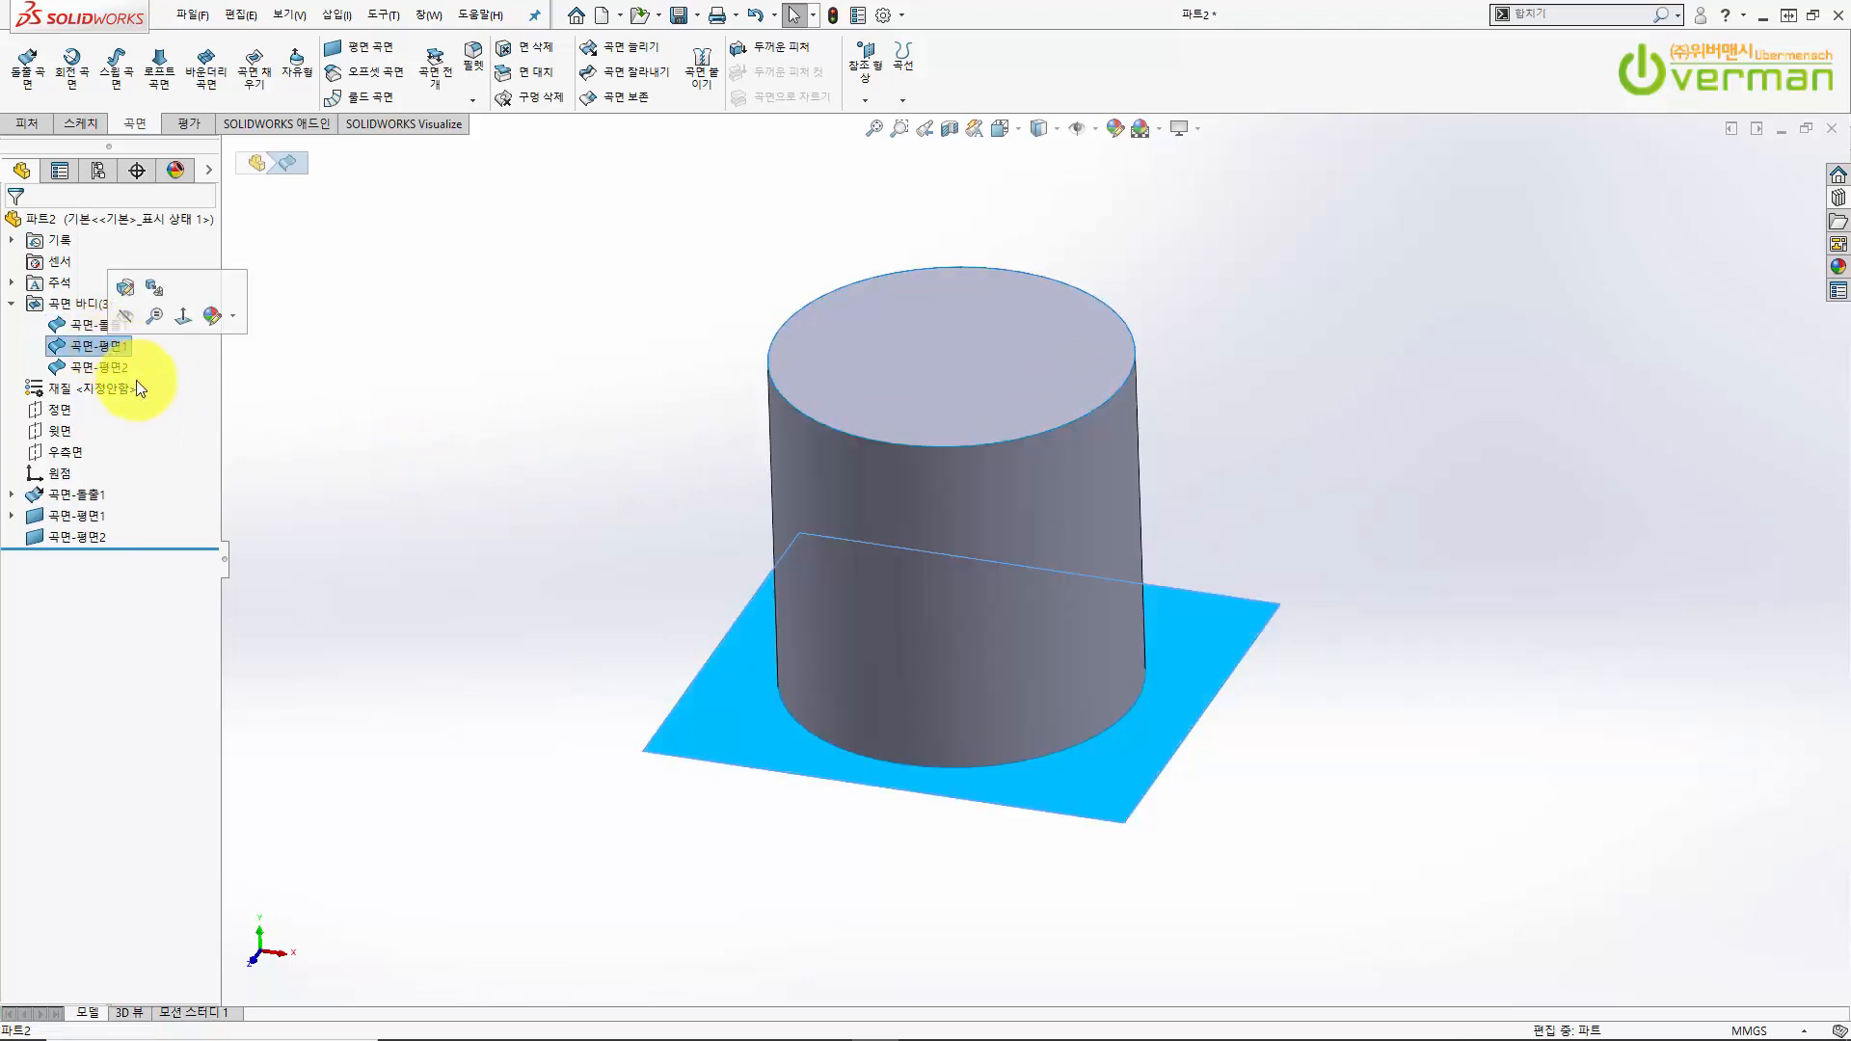
left_click(100, 366)
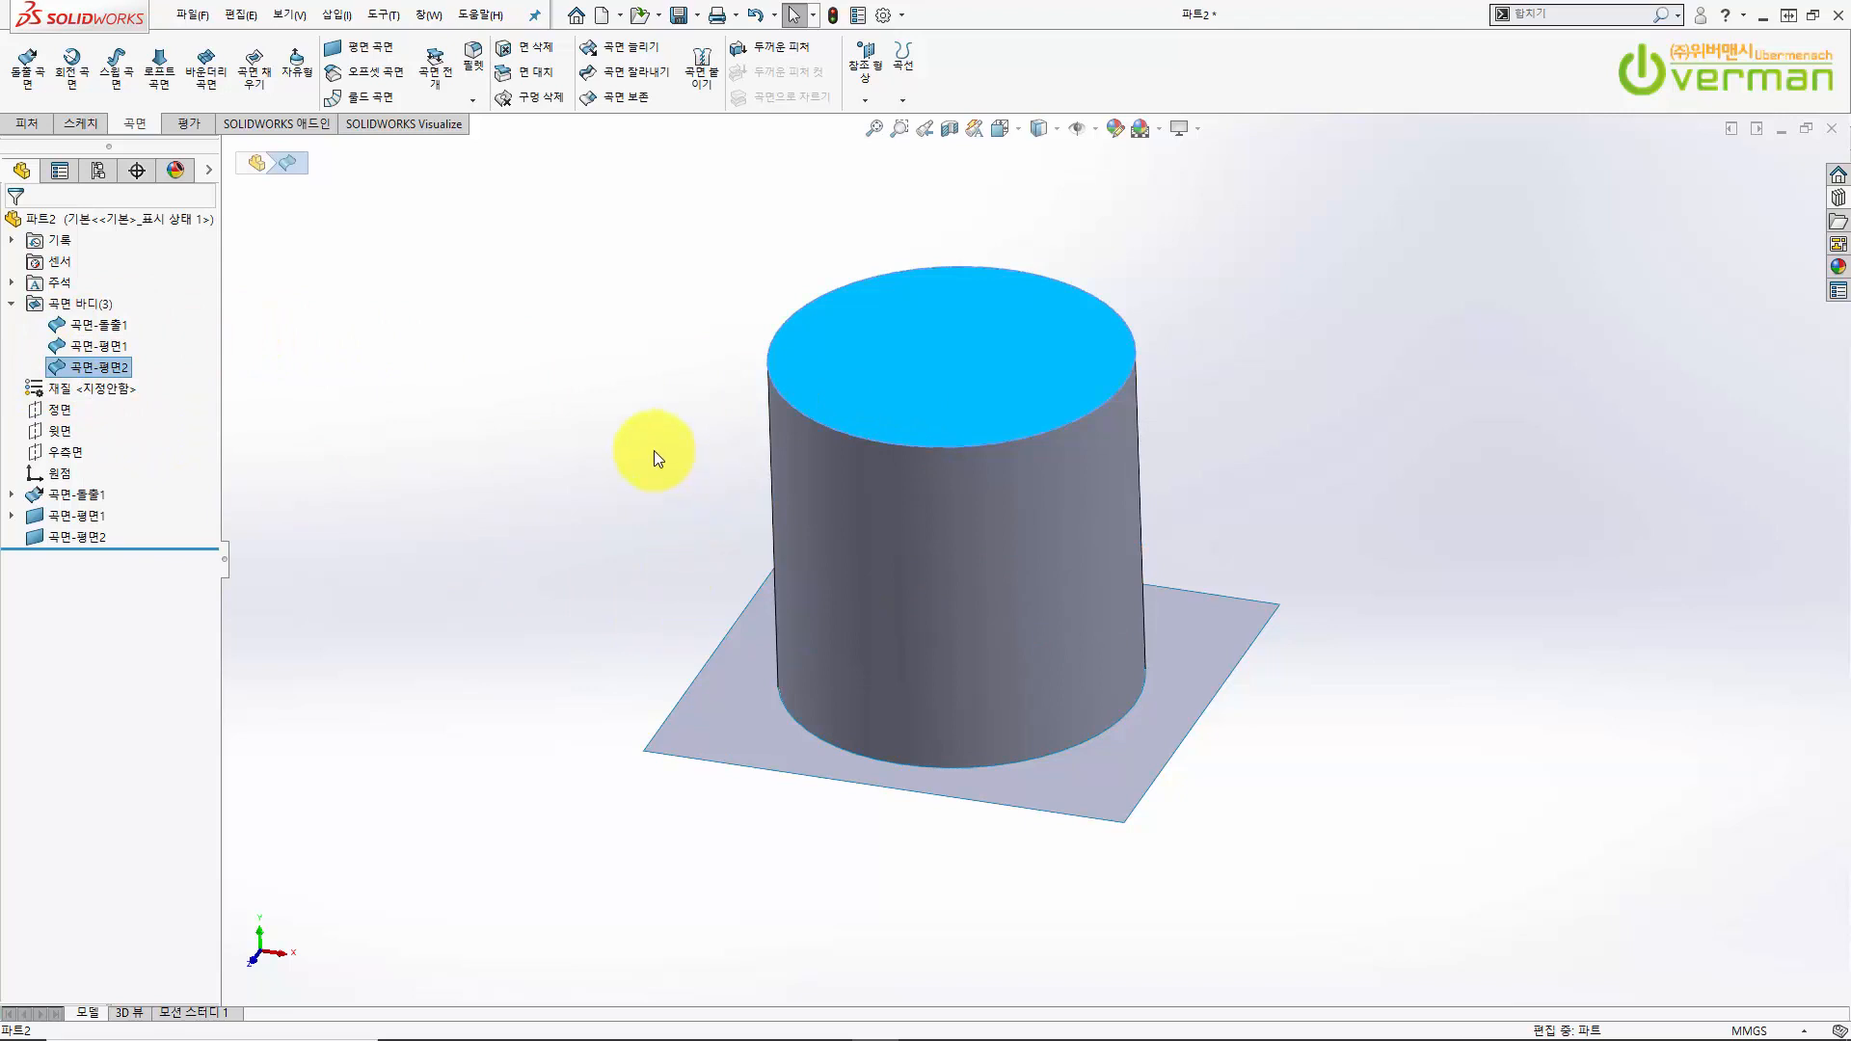
left_click(598, 437)
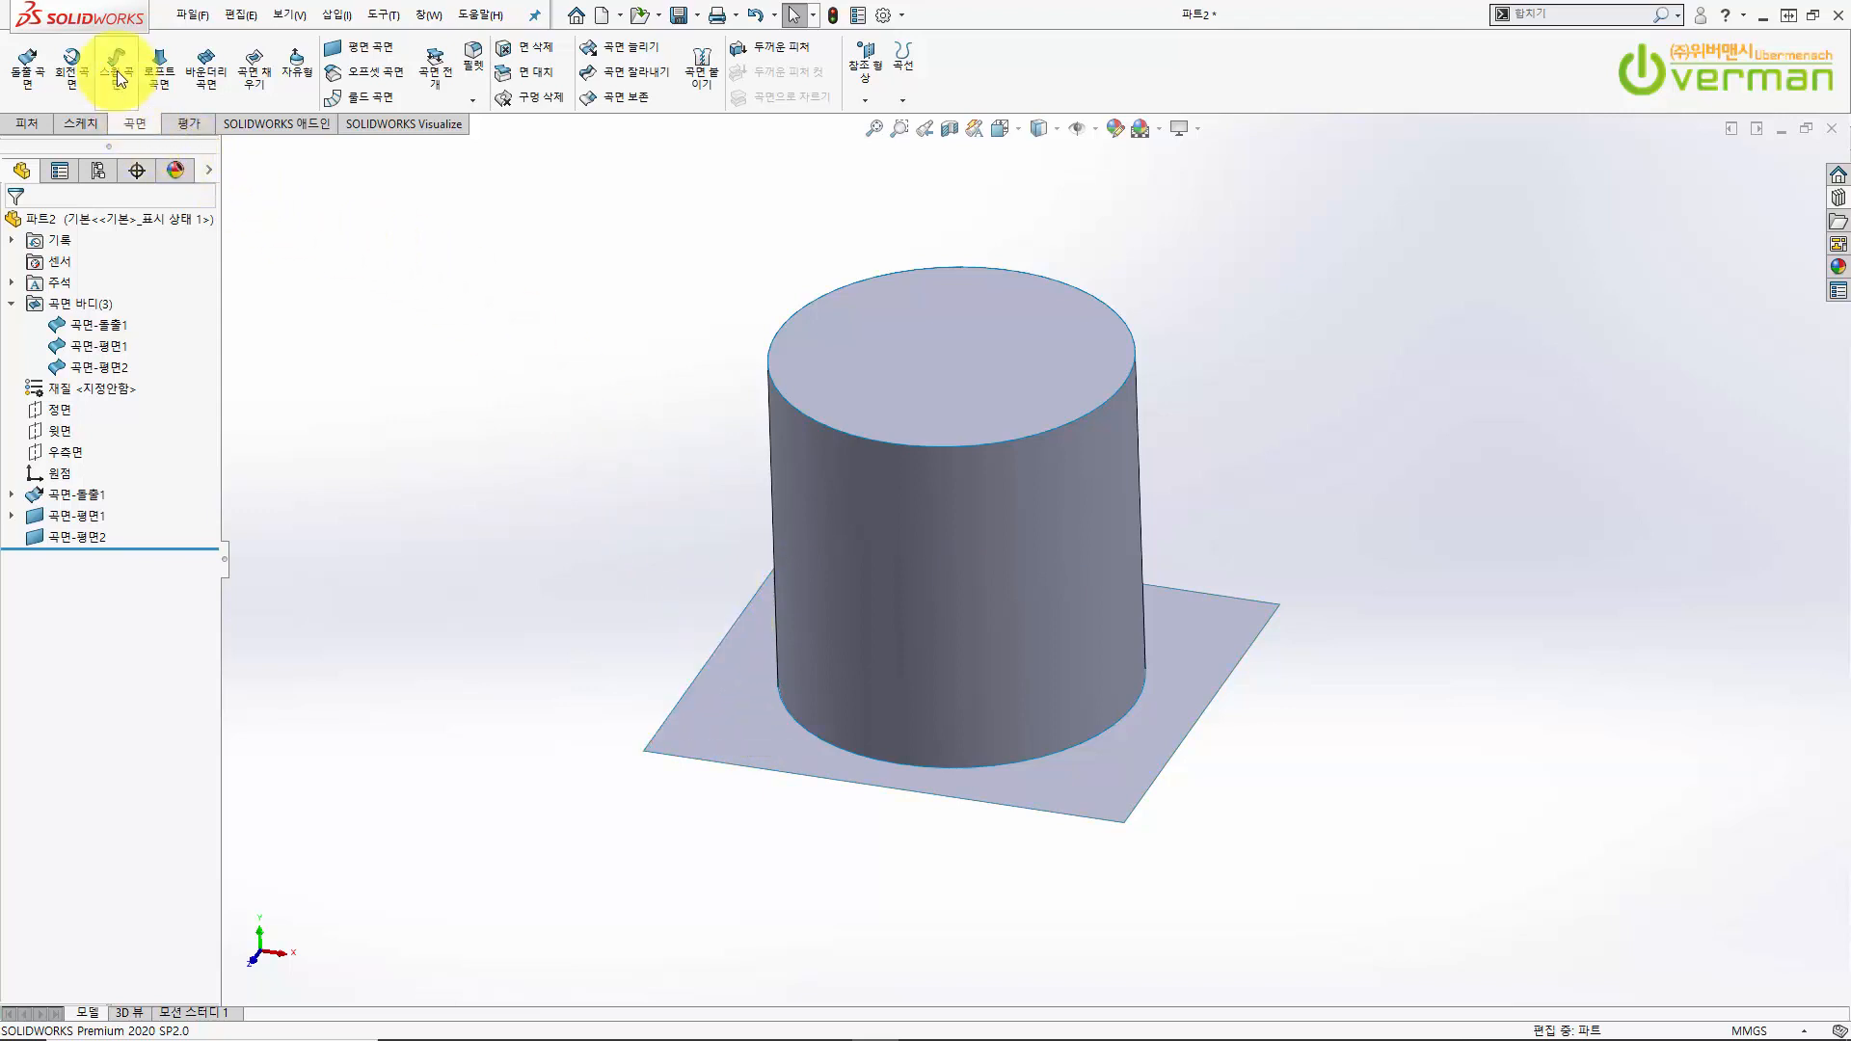
- Mutually trim the rectangular base surface and the cylinder wall, removing the base portion that lies outside the cylinder
left_click(666, 78)
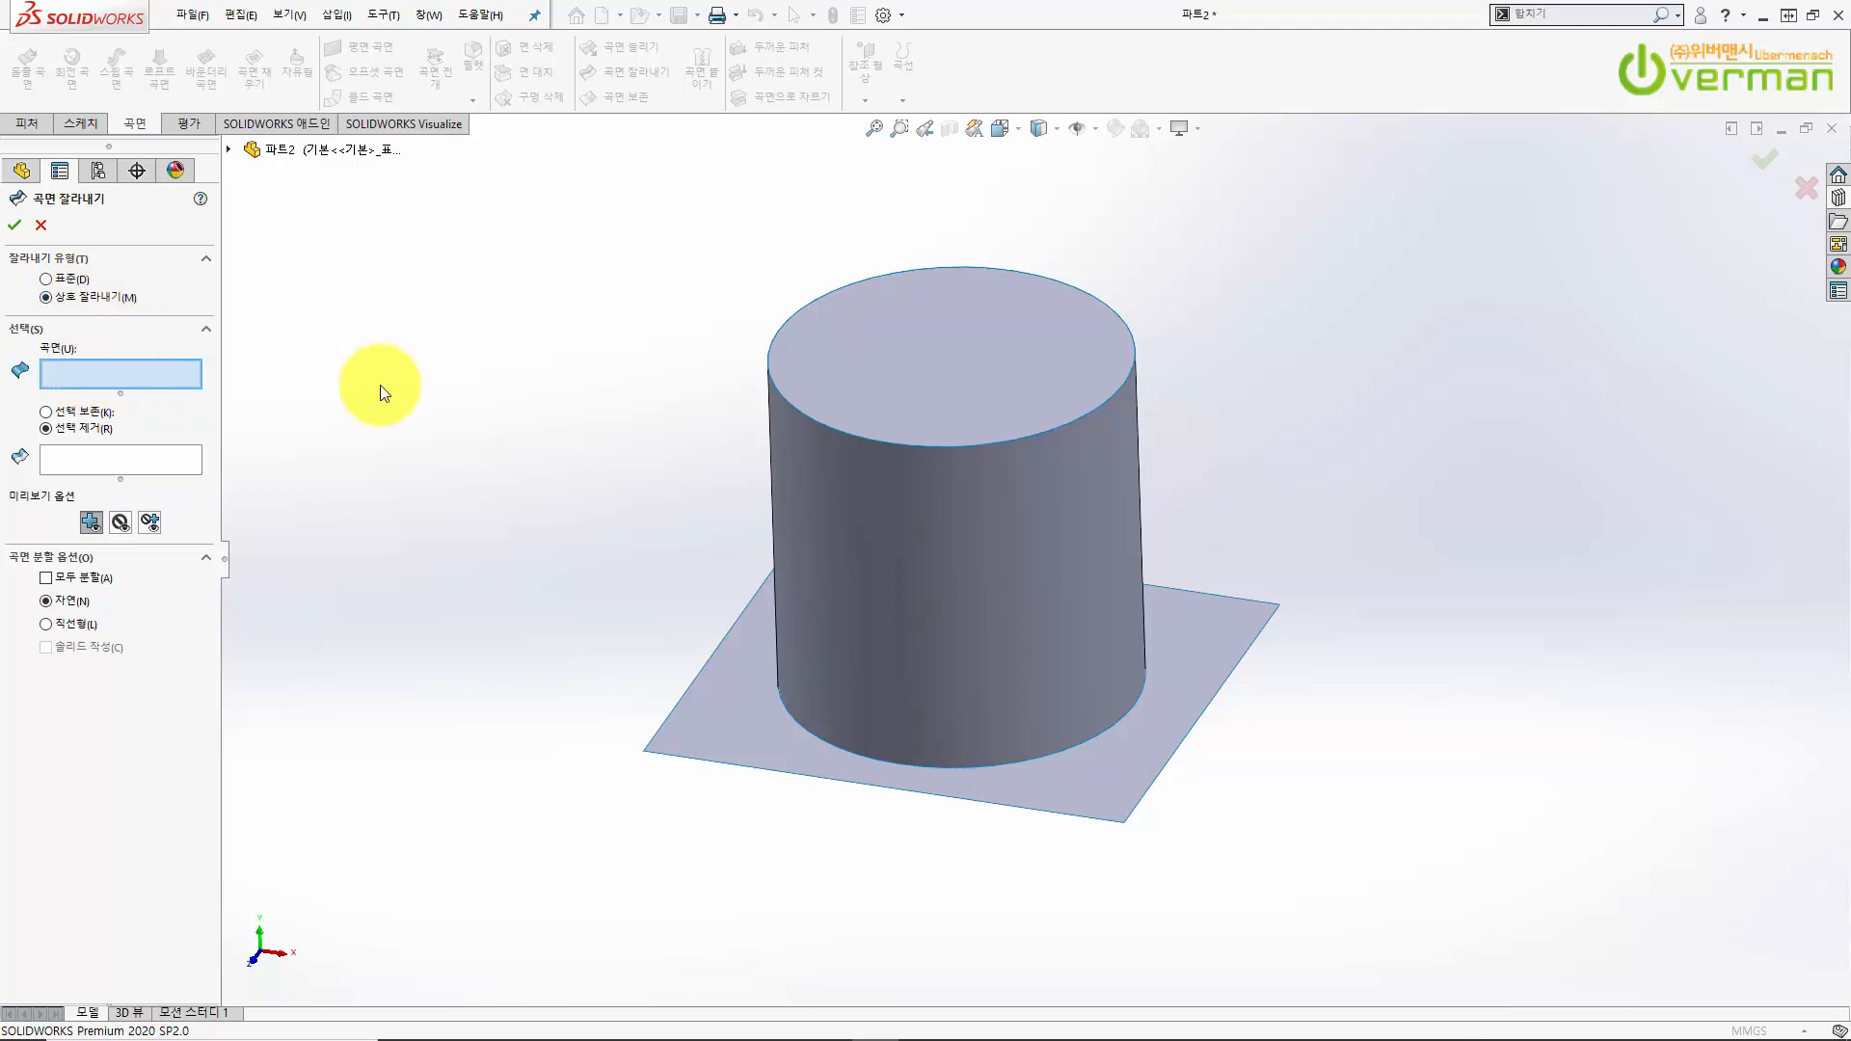
left_click(758, 718)
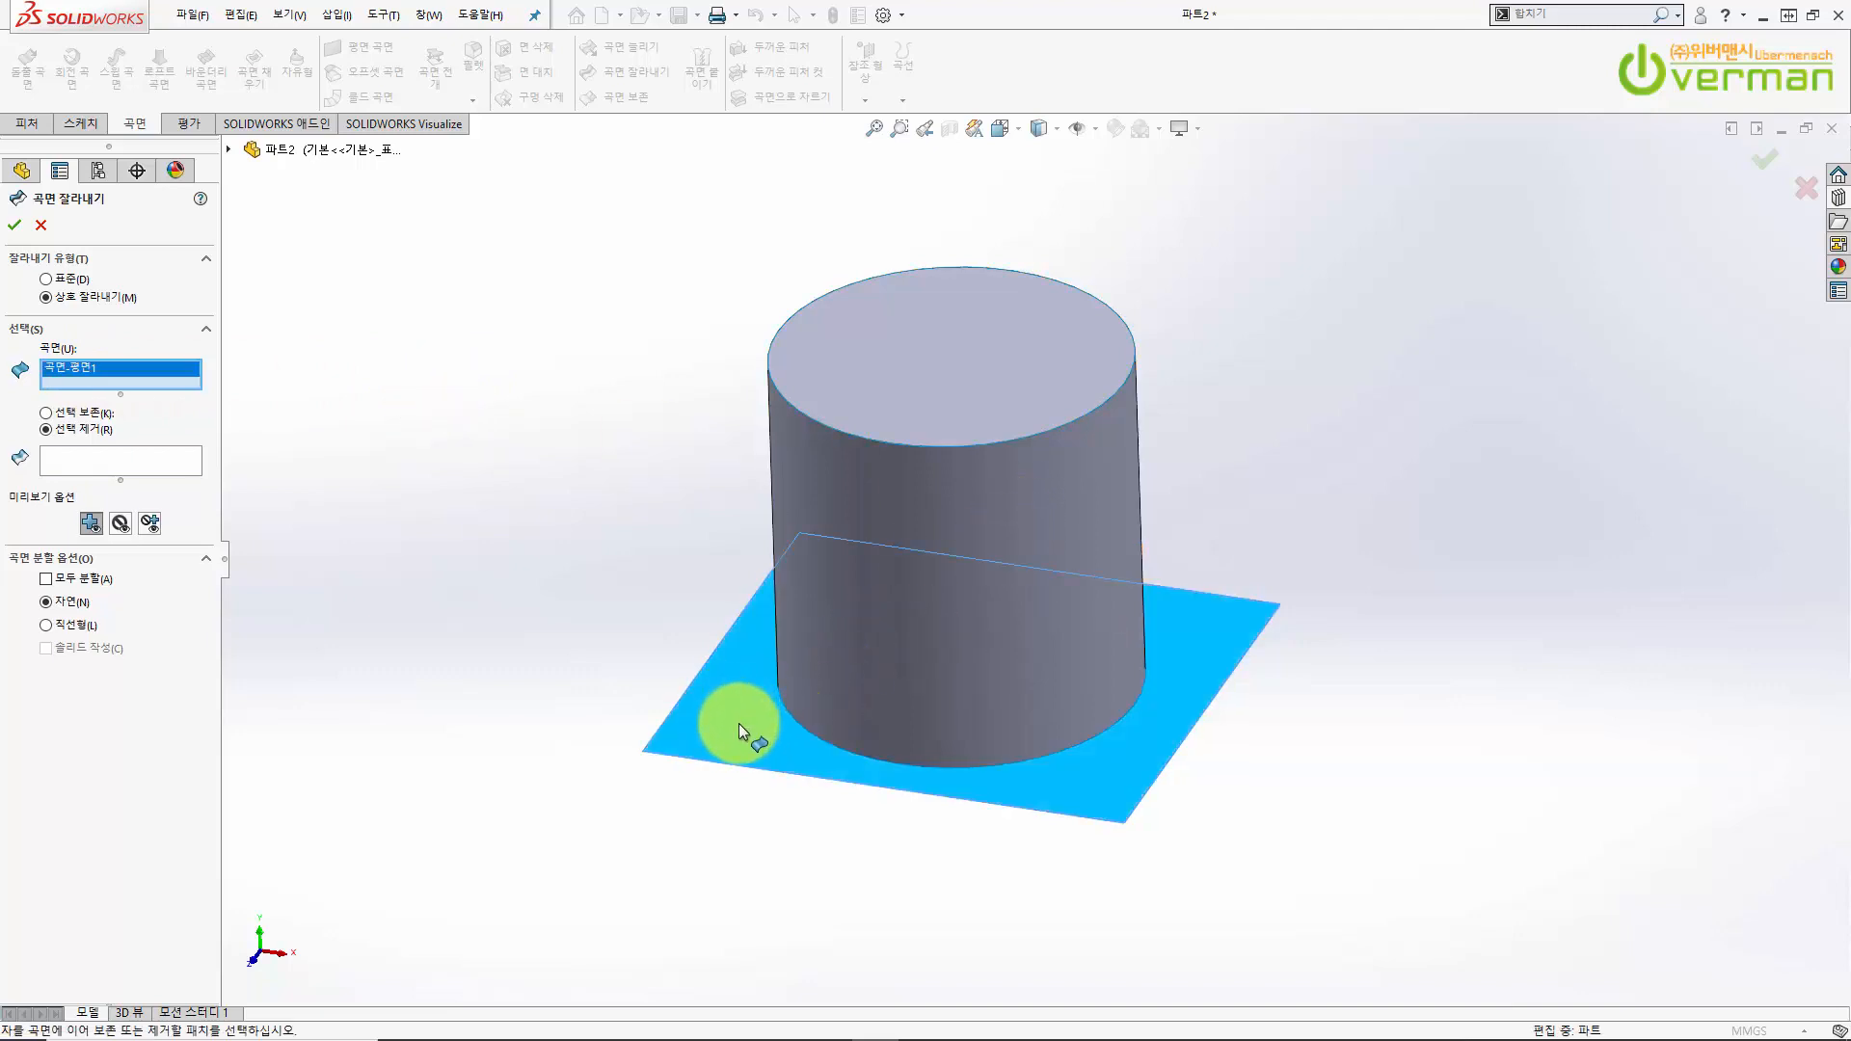
left_click(1105, 656)
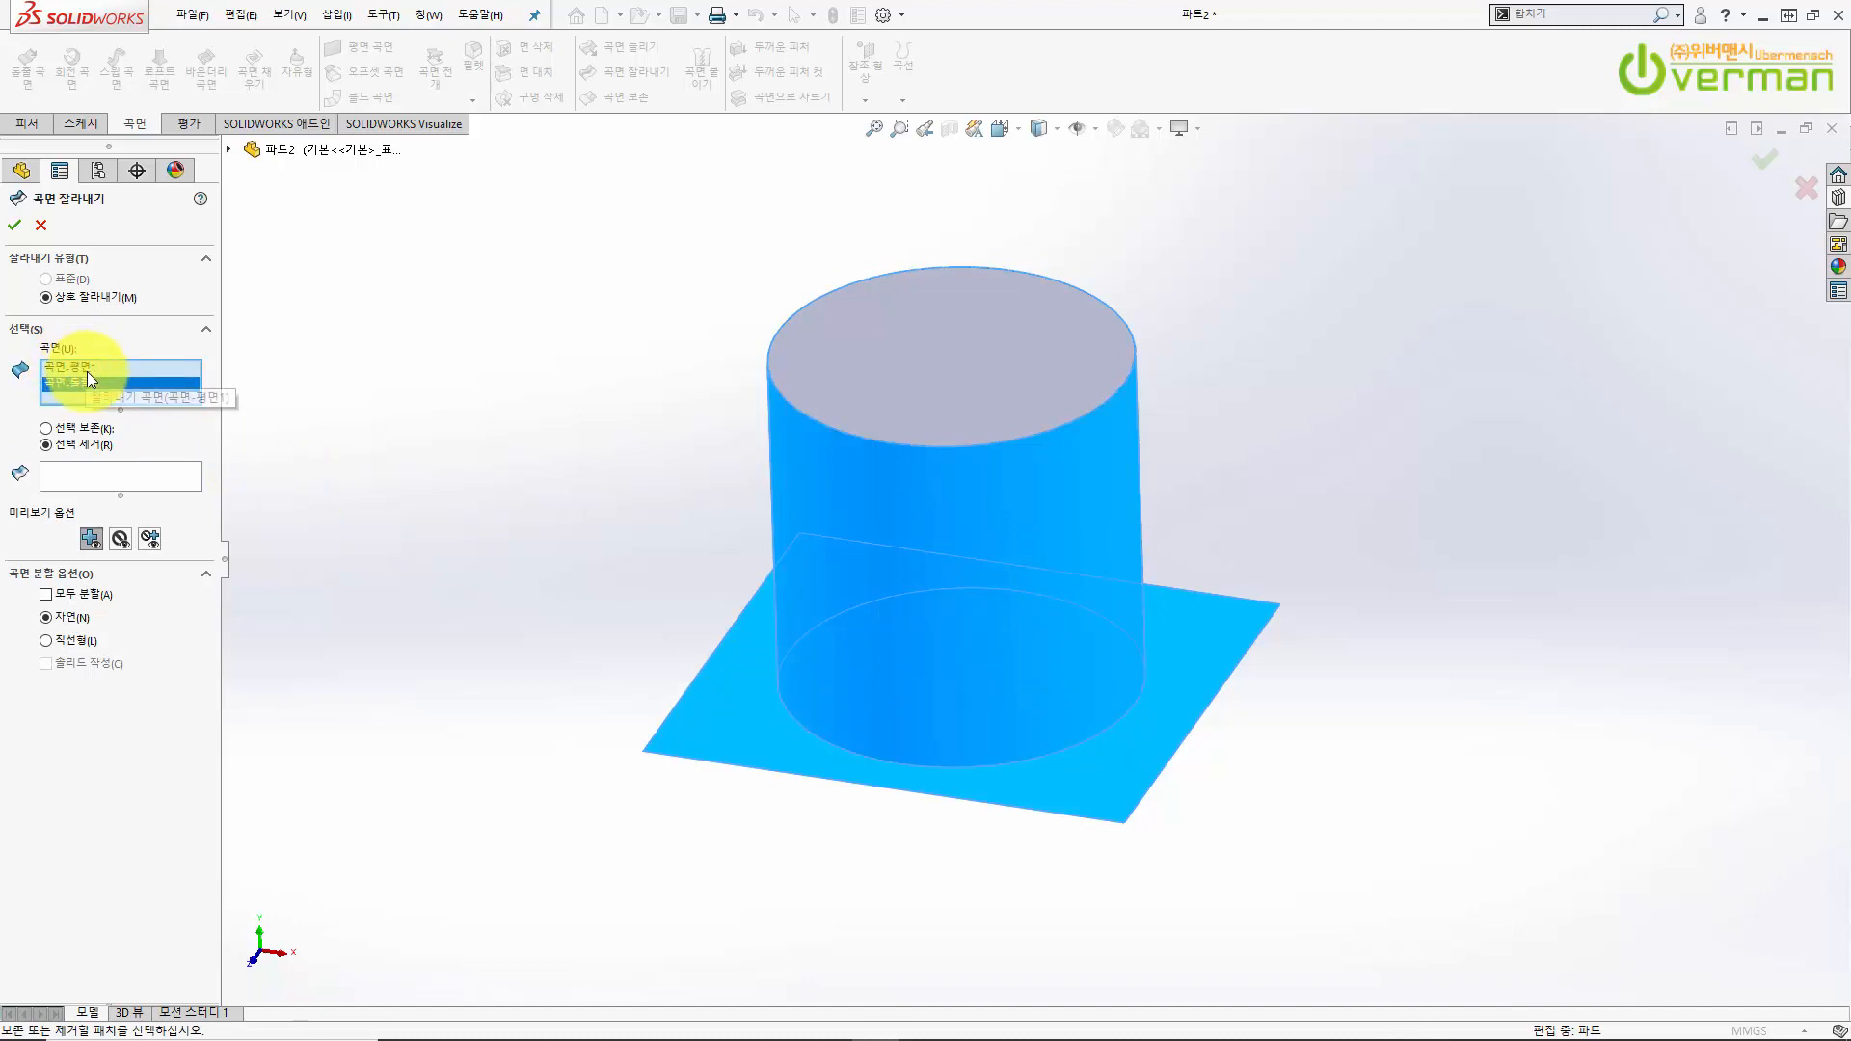
left_click(112, 480)
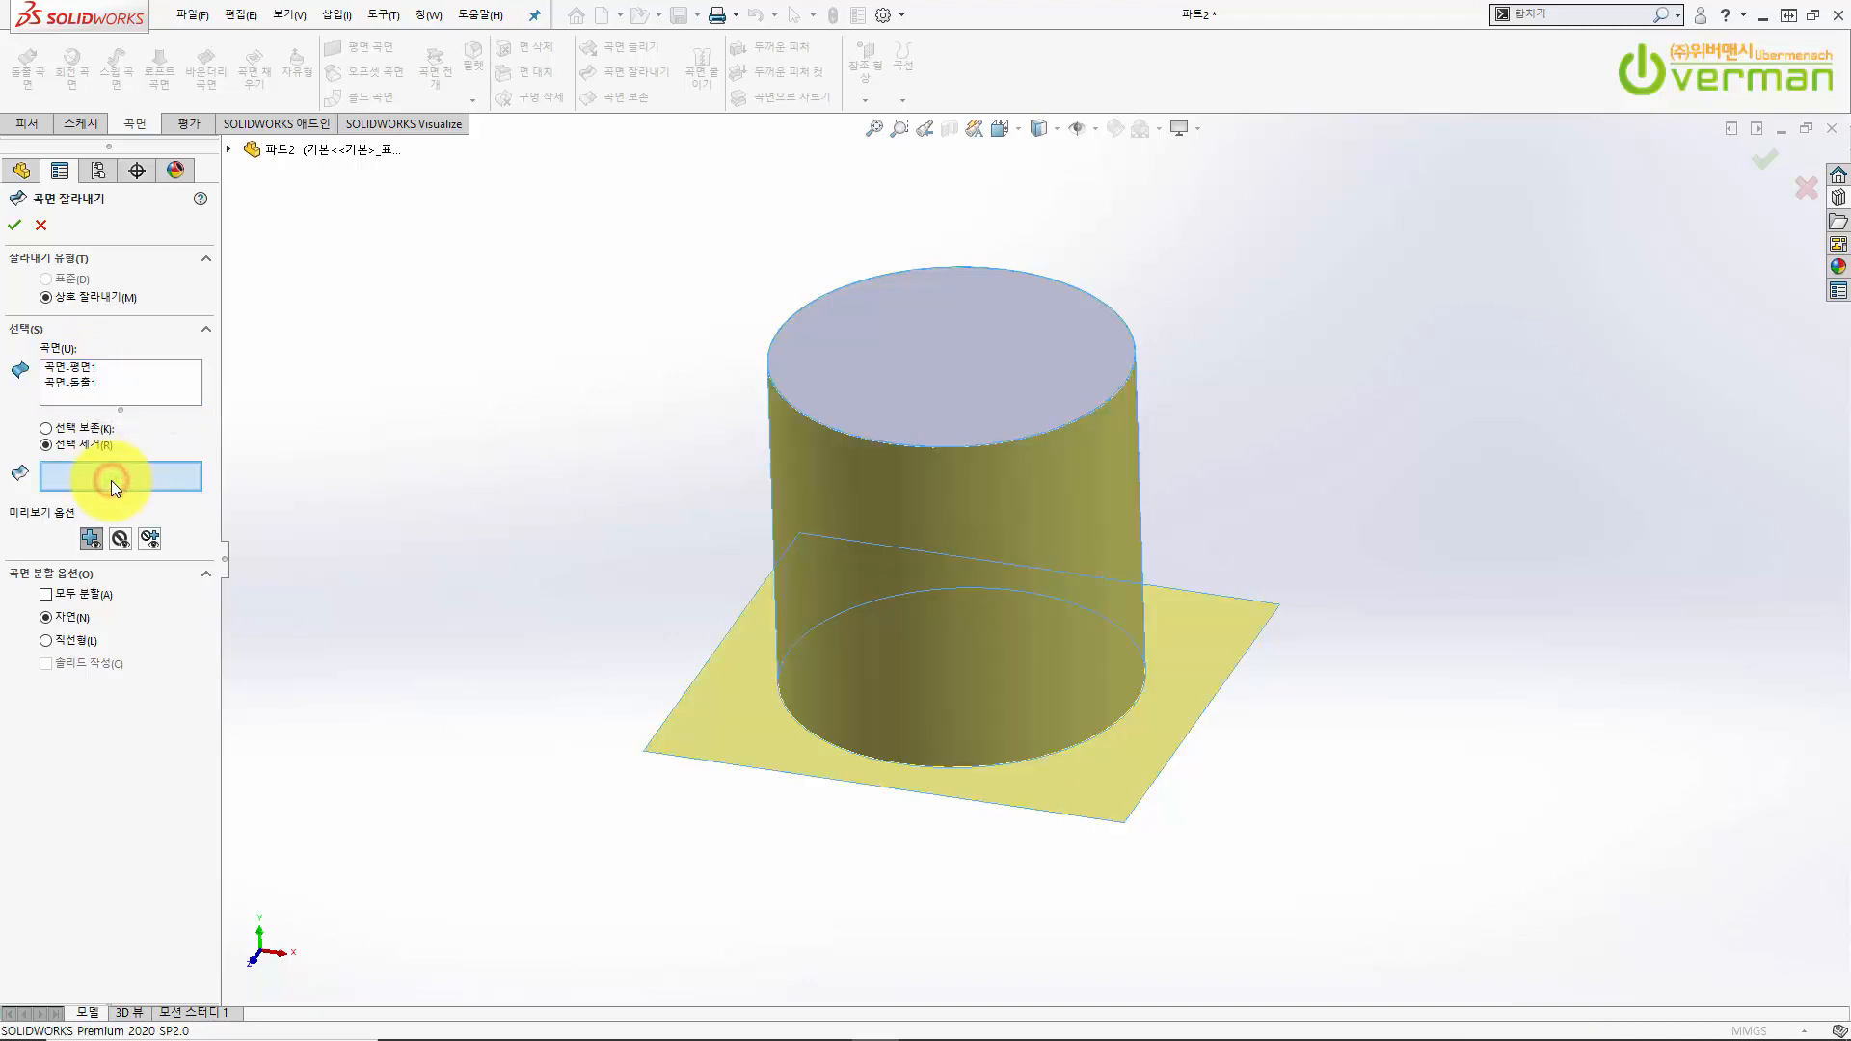
left_click(89, 430)
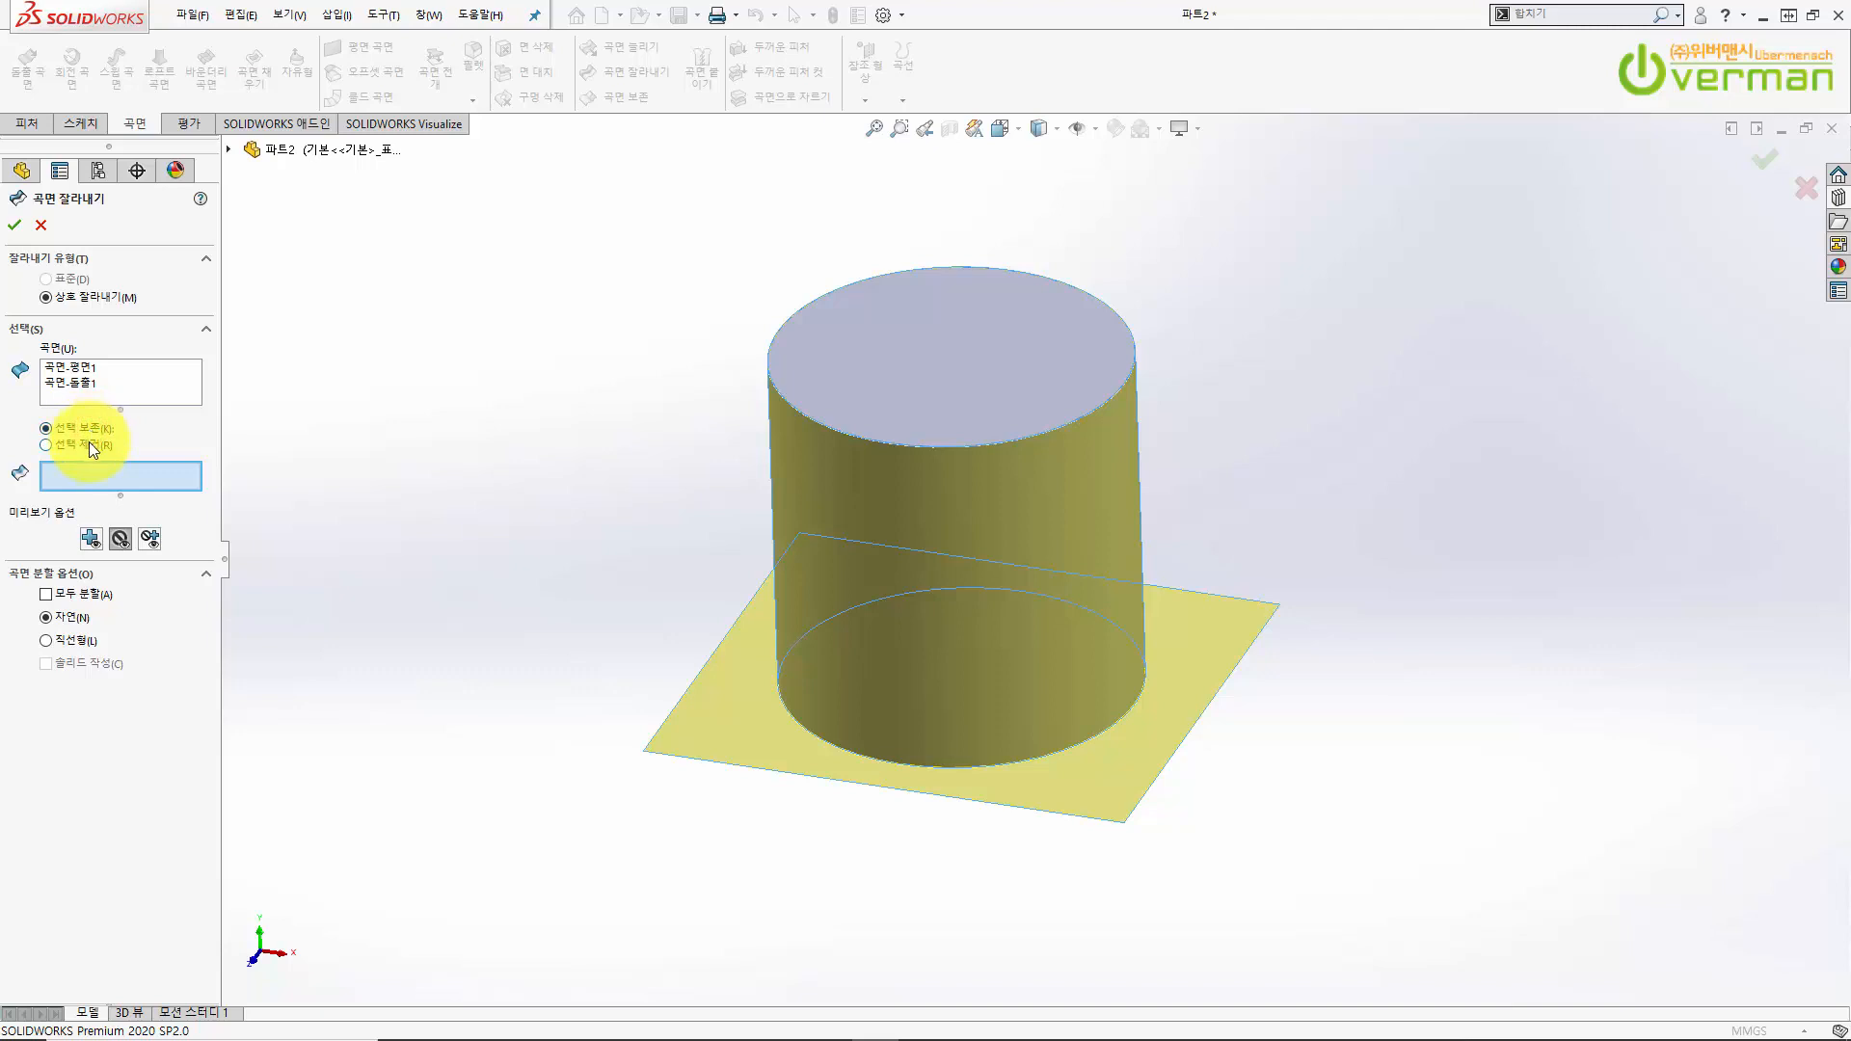
left_click(89, 444)
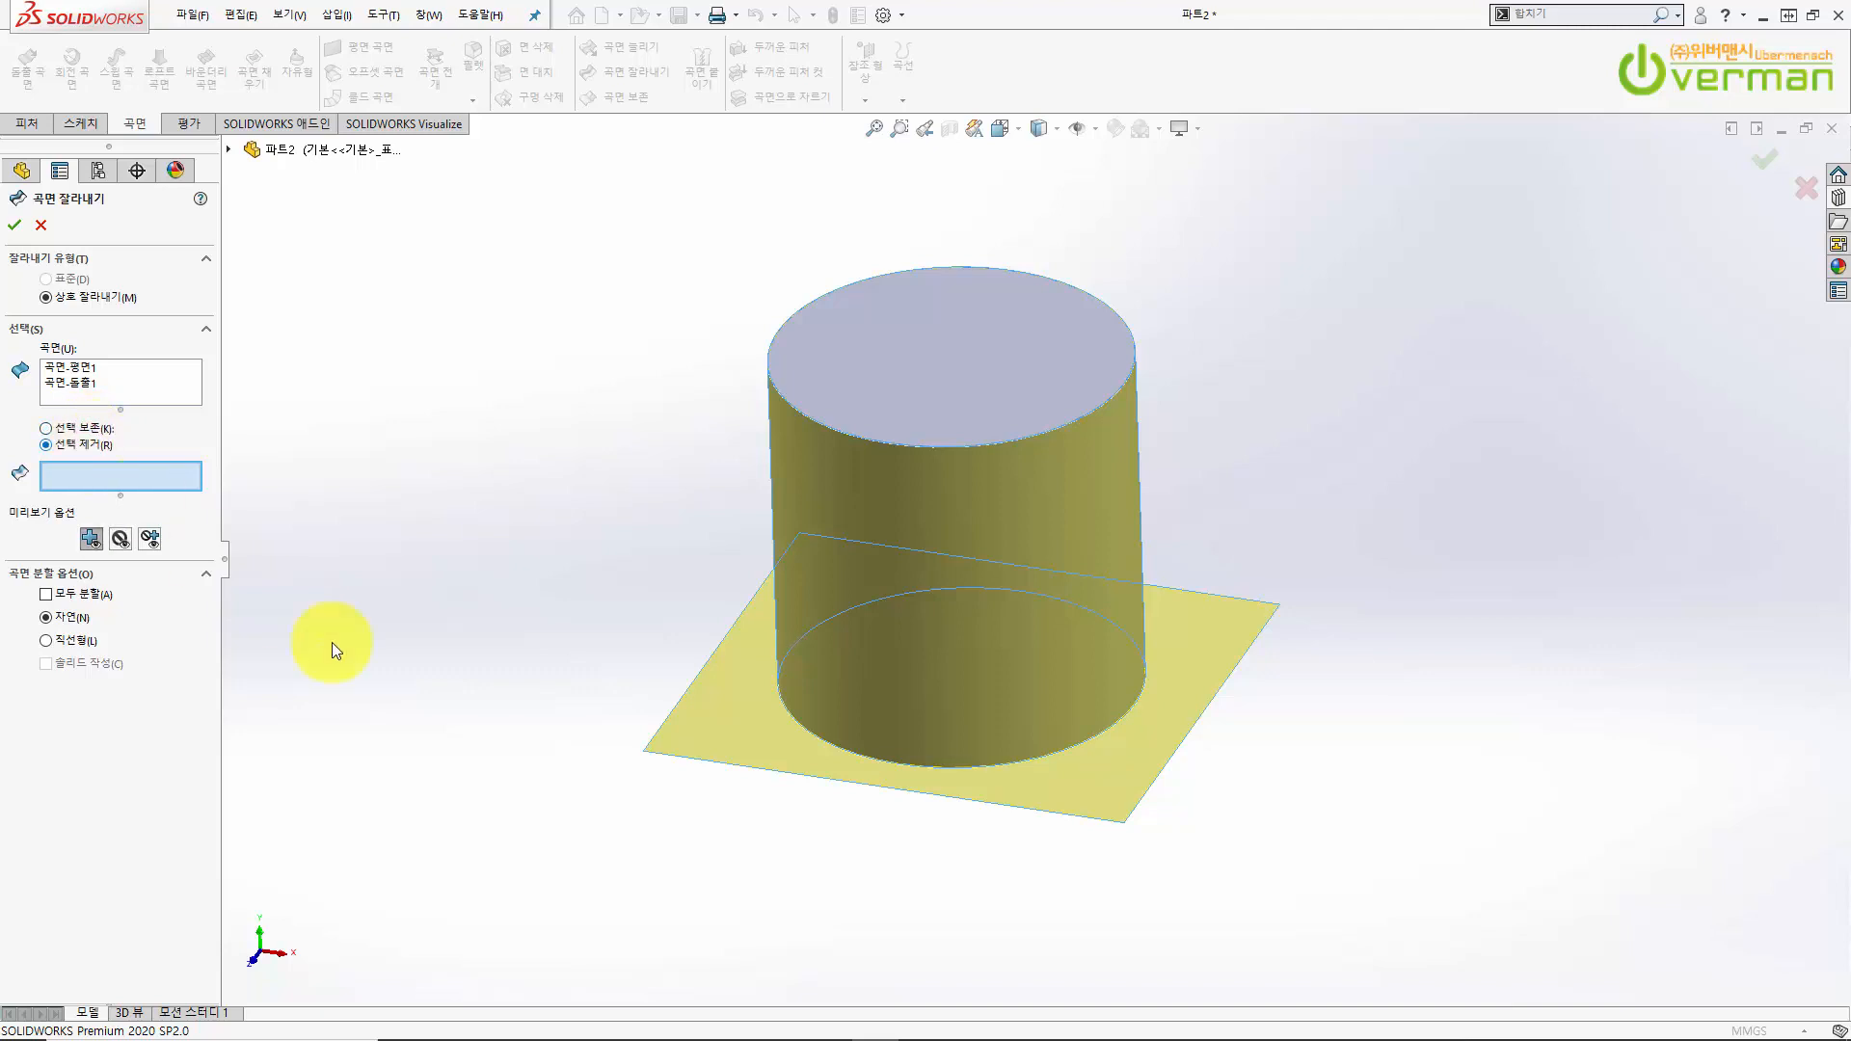
left_click(1241, 670)
middle_click_drag(1107, 906, 969, 662)
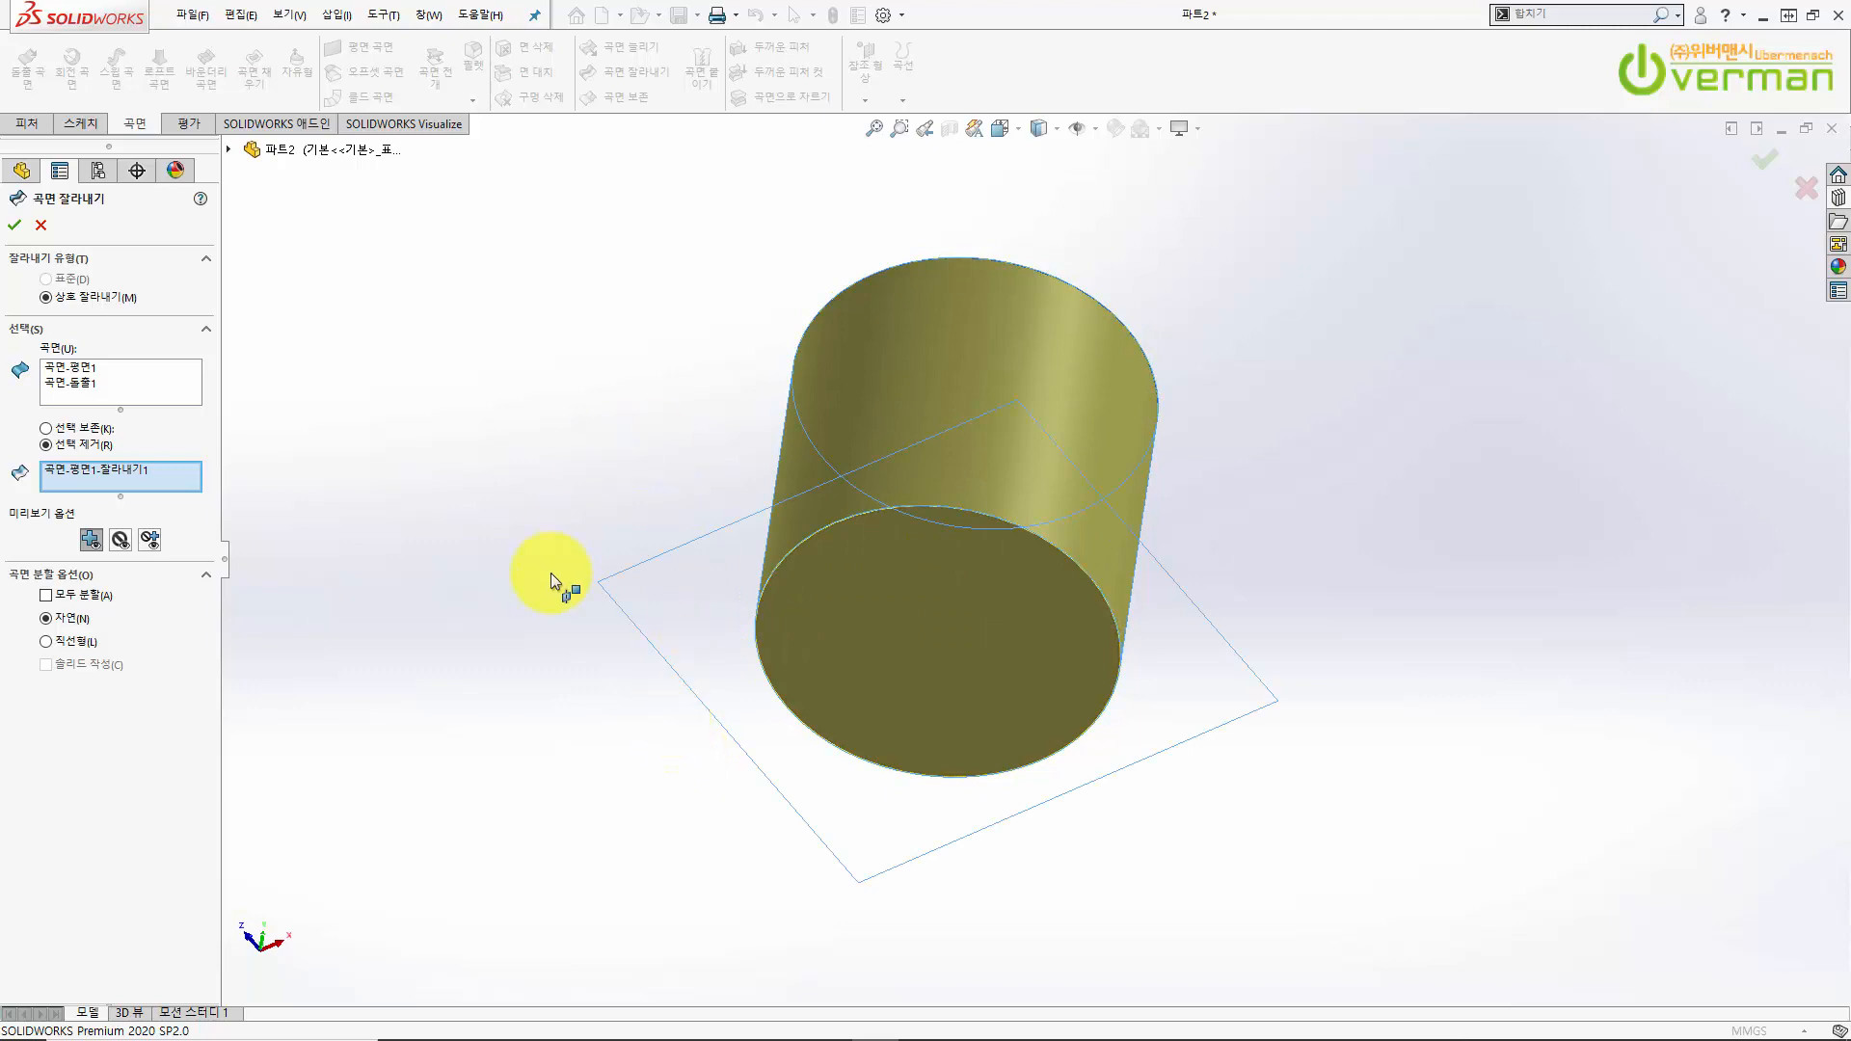
left_click(14, 225)
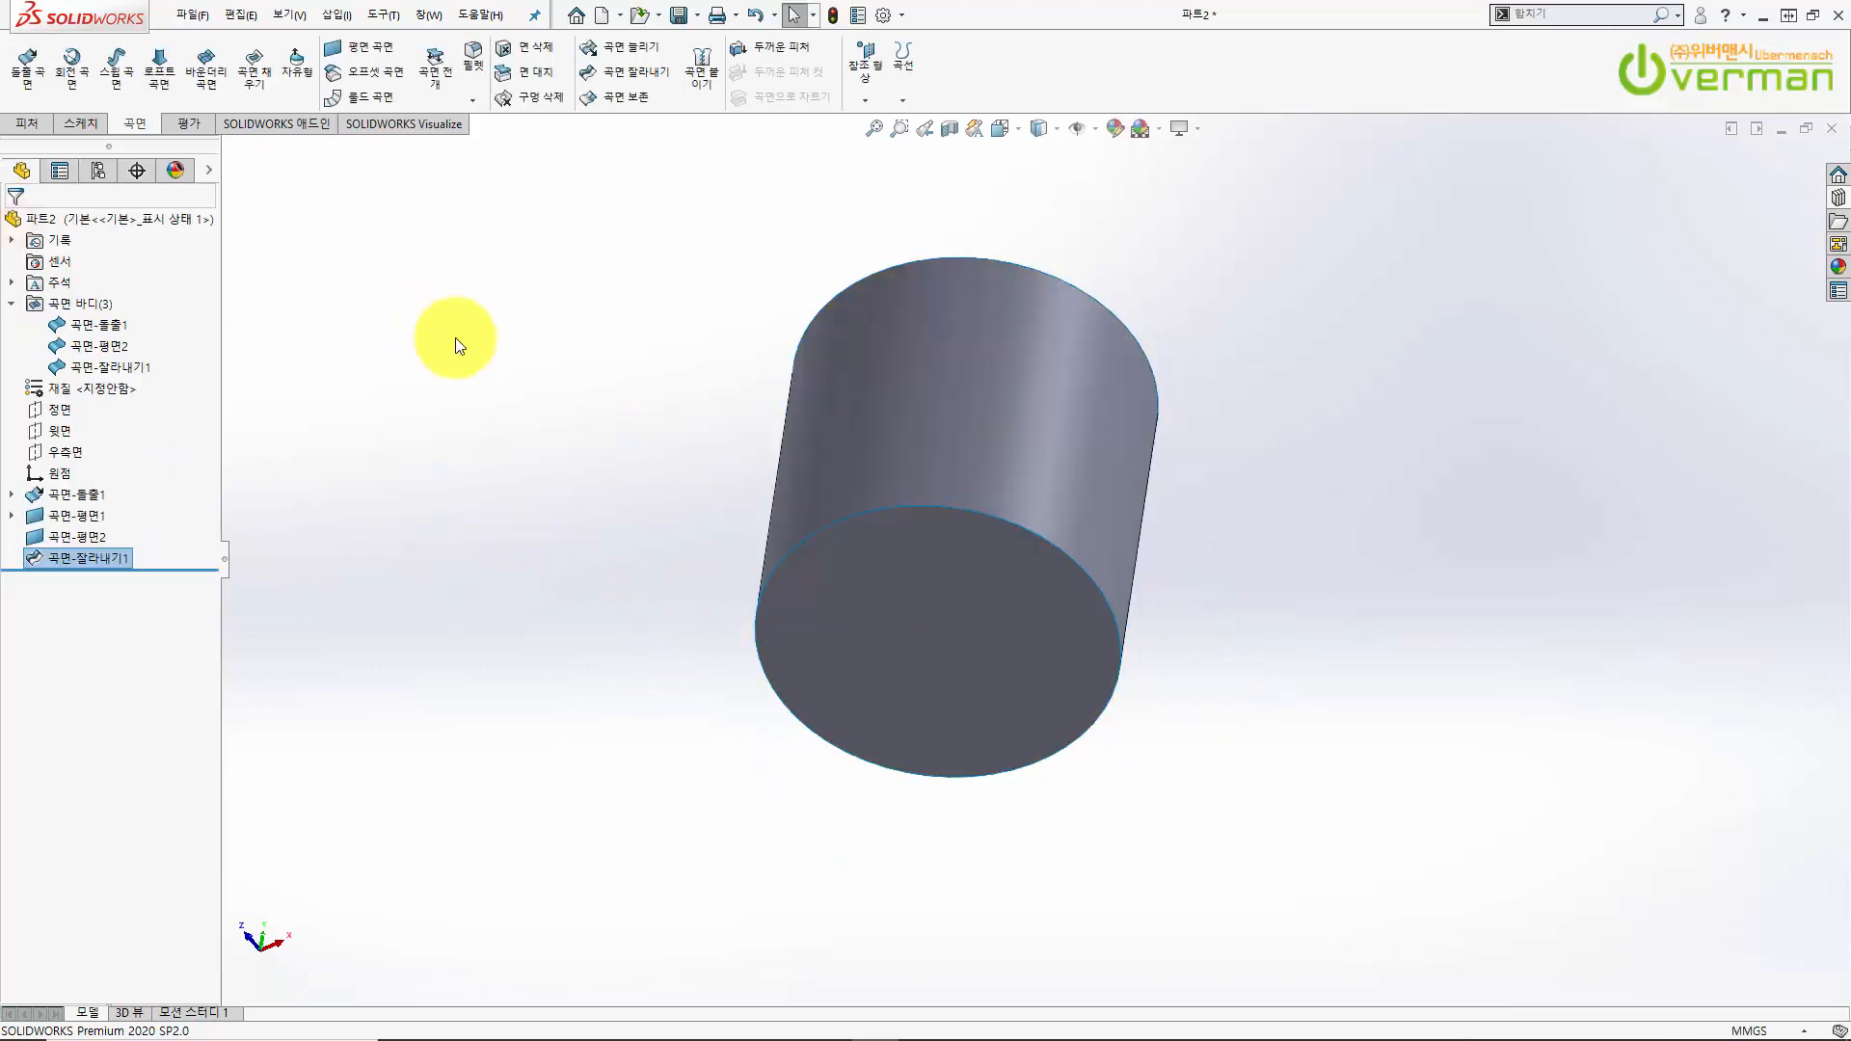
- Examine from above and below which part of the cylinder each entry in the surface bodies folder represents
left_click(120, 324)
middle_click_drag(563, 428, 675, 472)
left_click(100, 345)
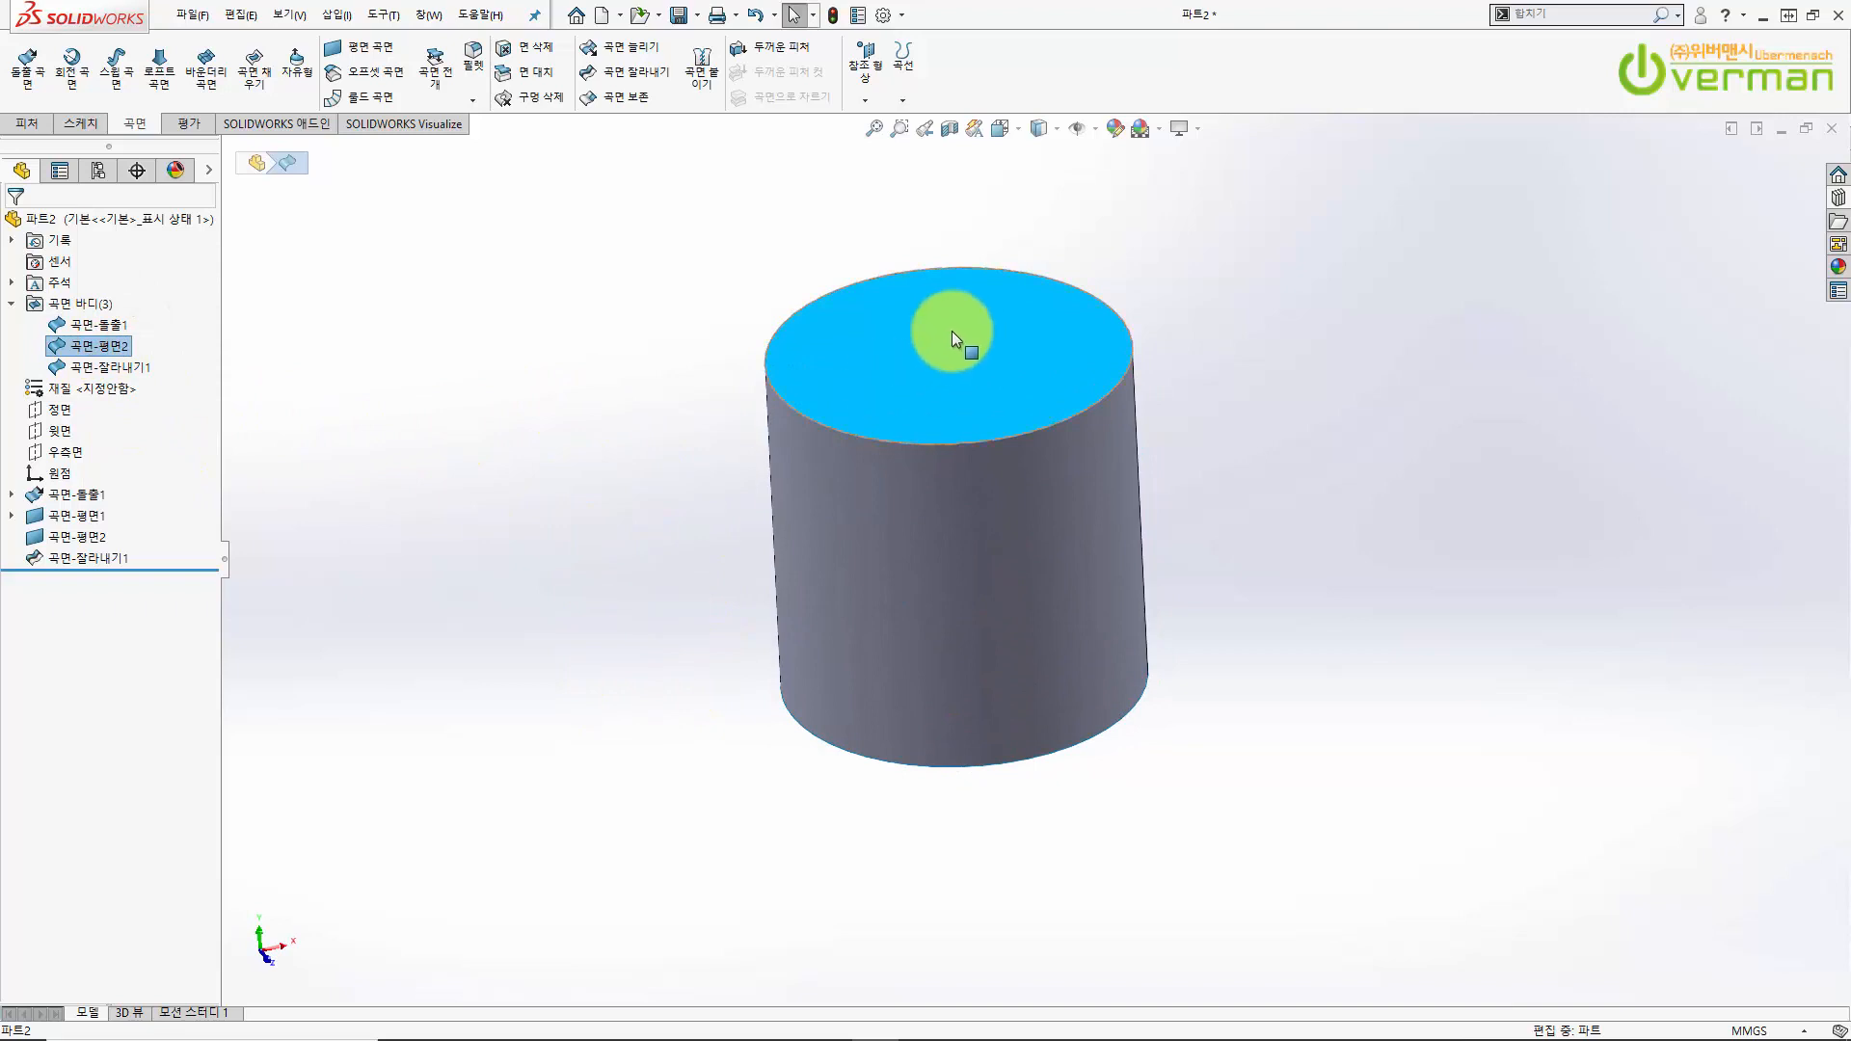
middle_click_drag(932, 726, 363, 414)
left_click(106, 367)
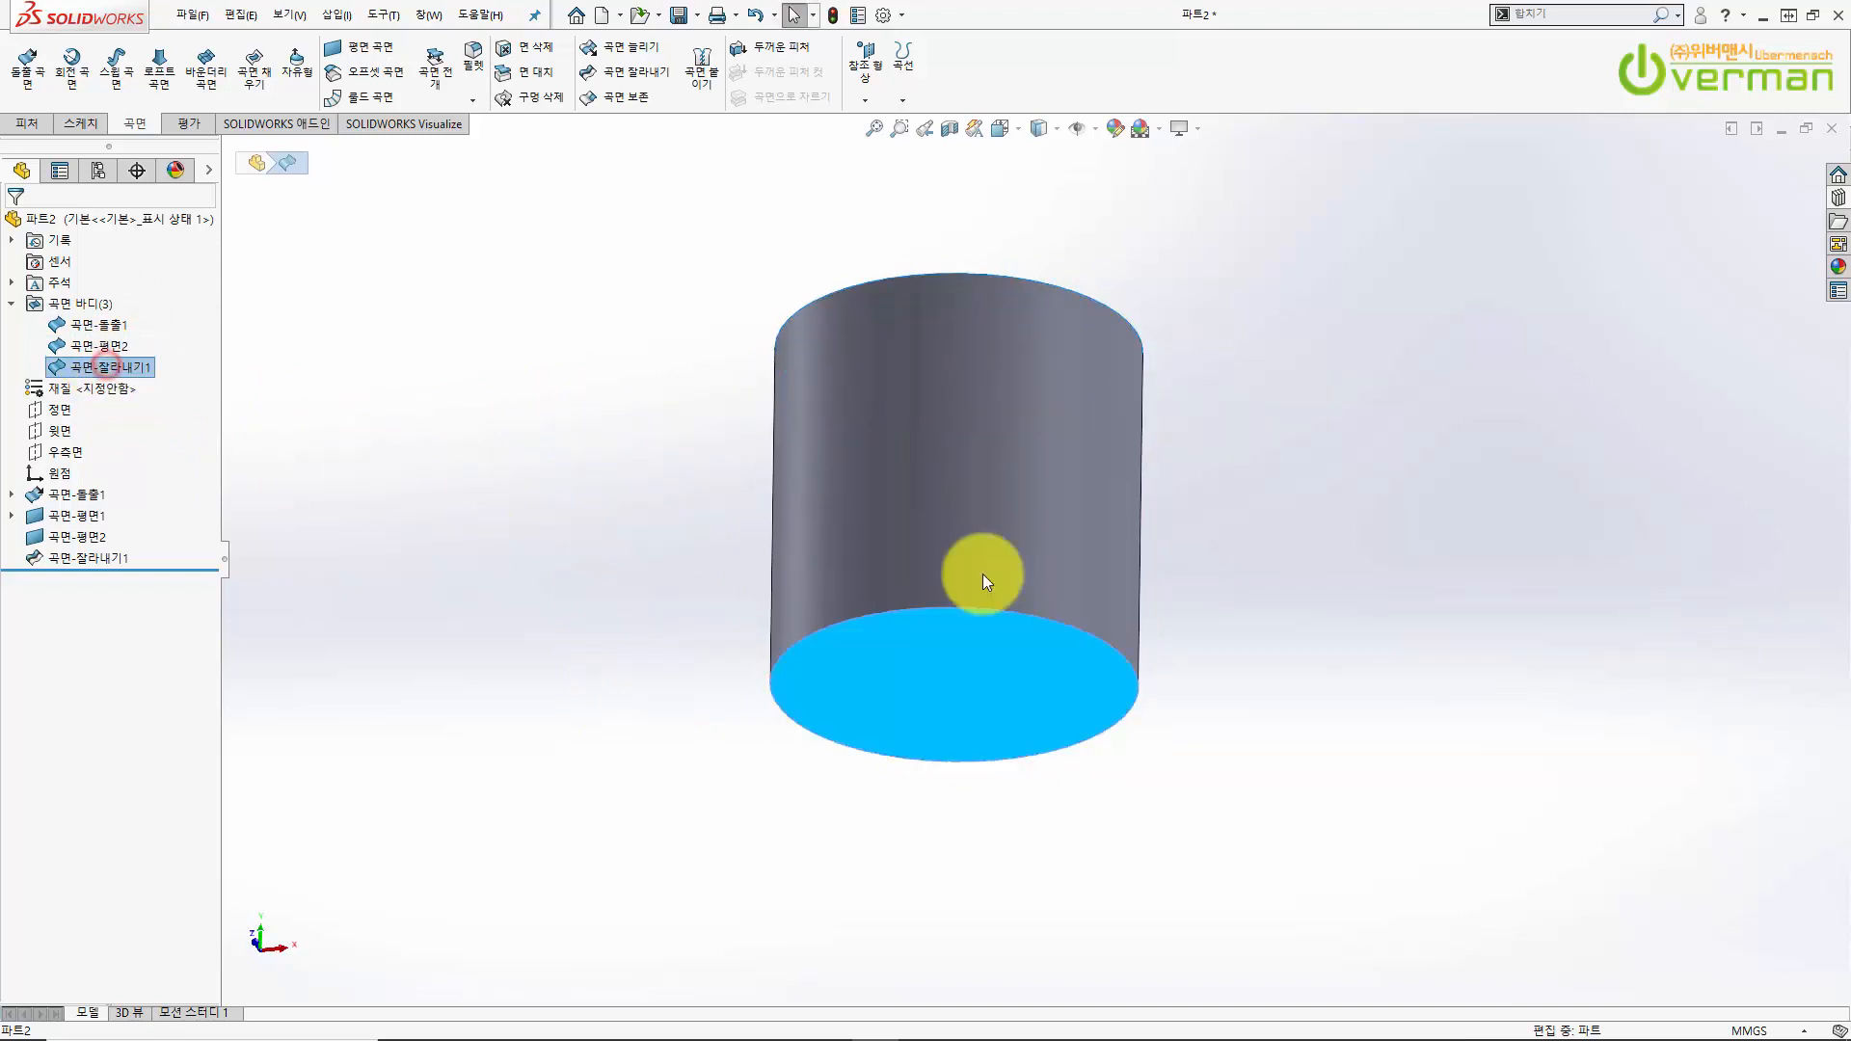
left_click(1361, 544)
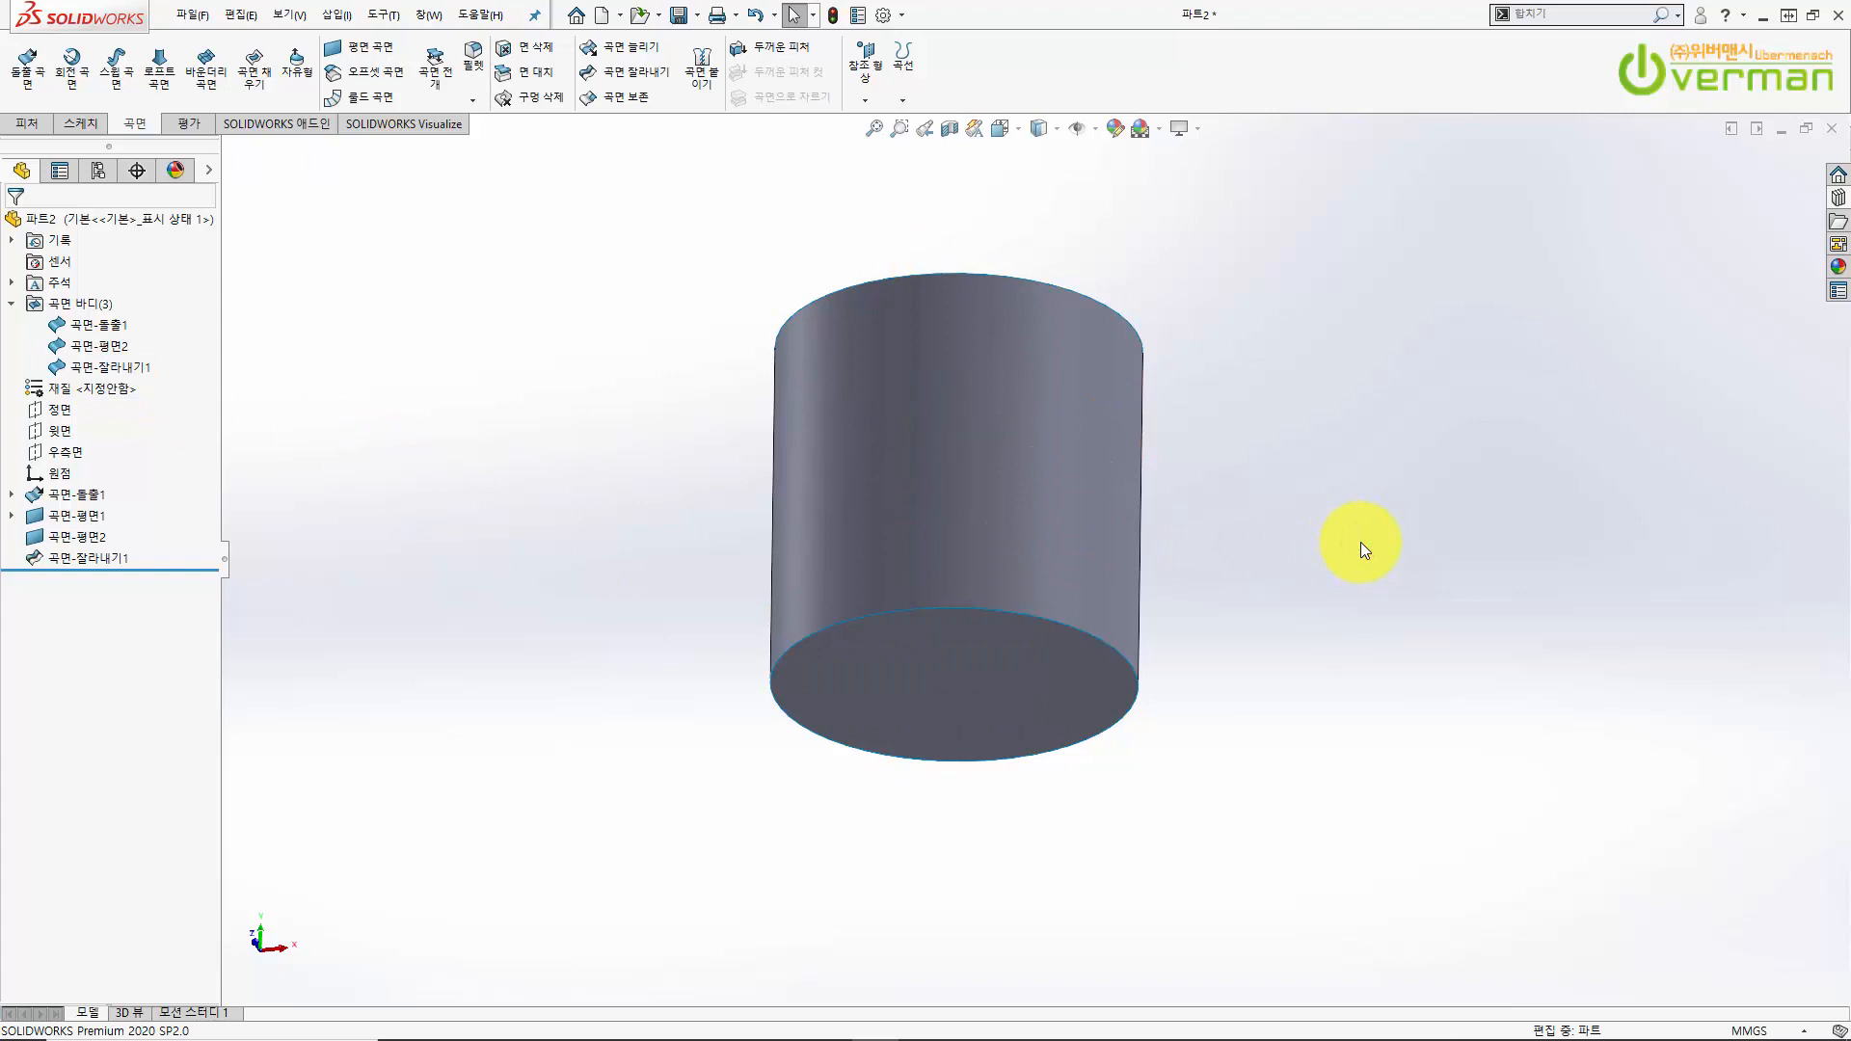
key("ctrl+7")
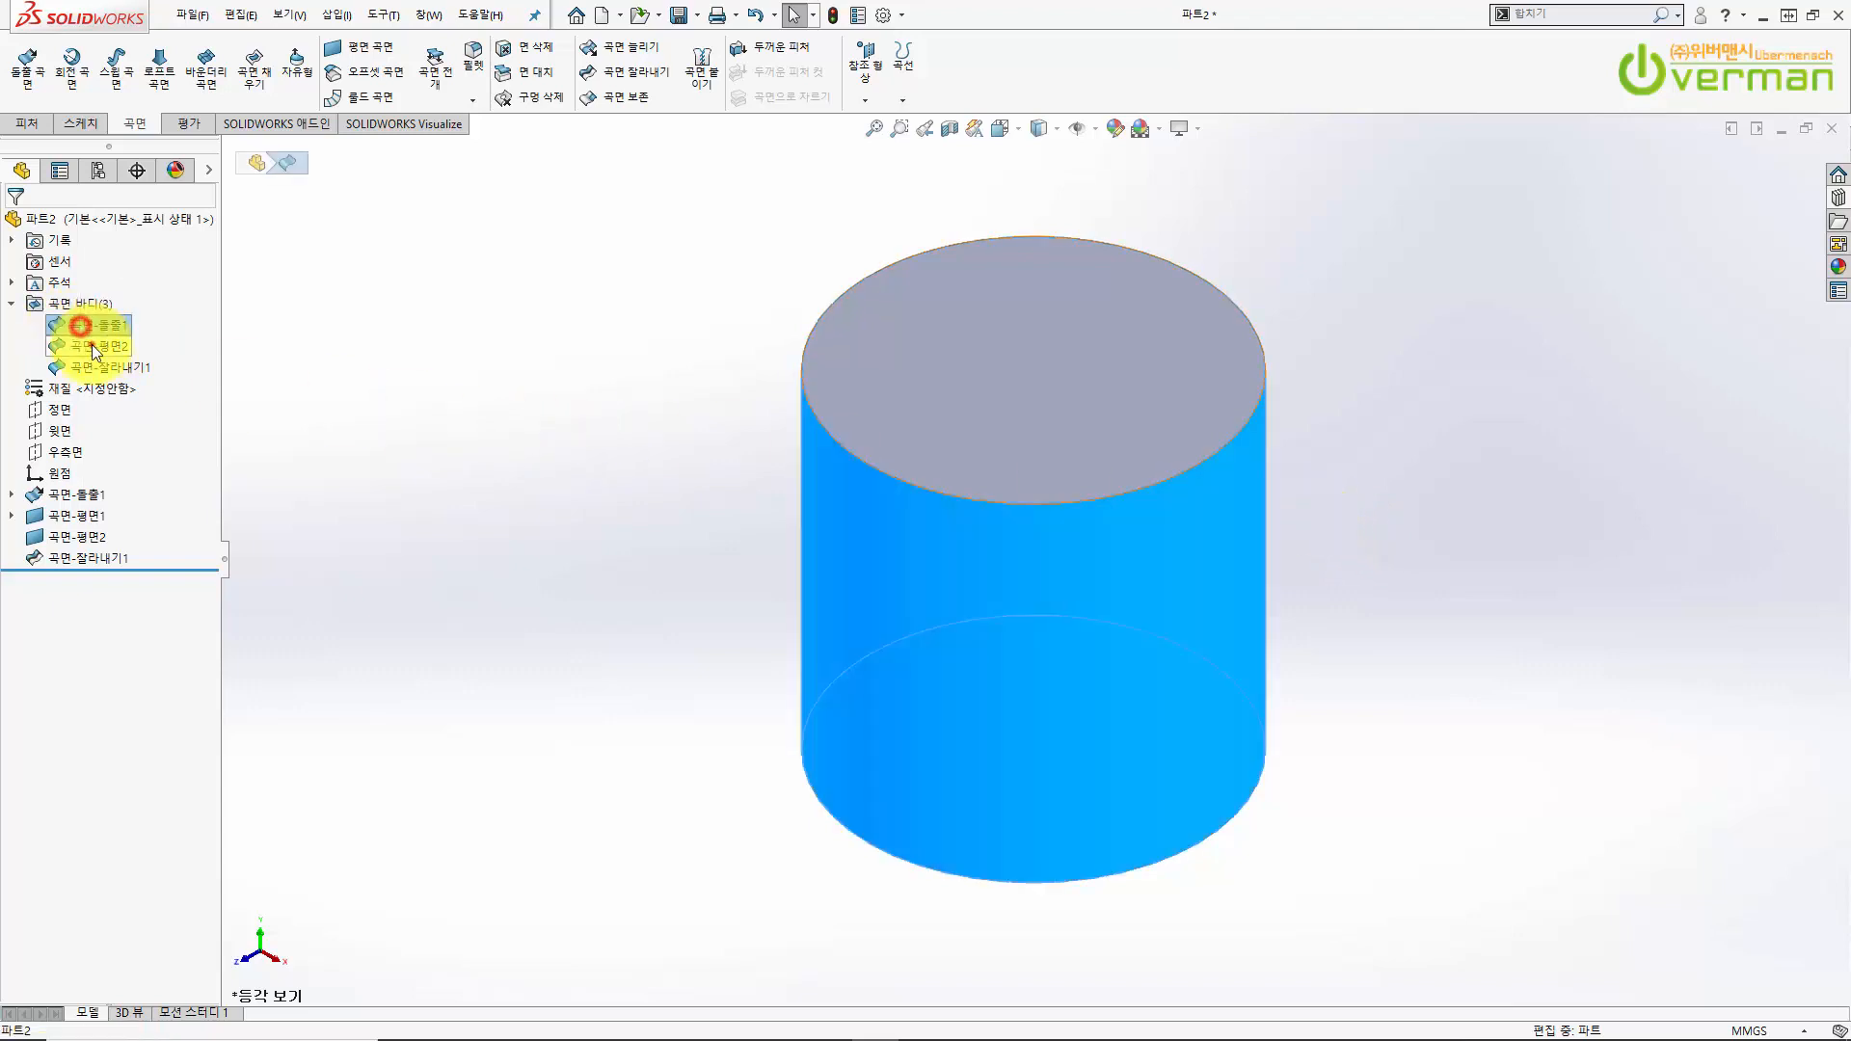
left_click(96, 365)
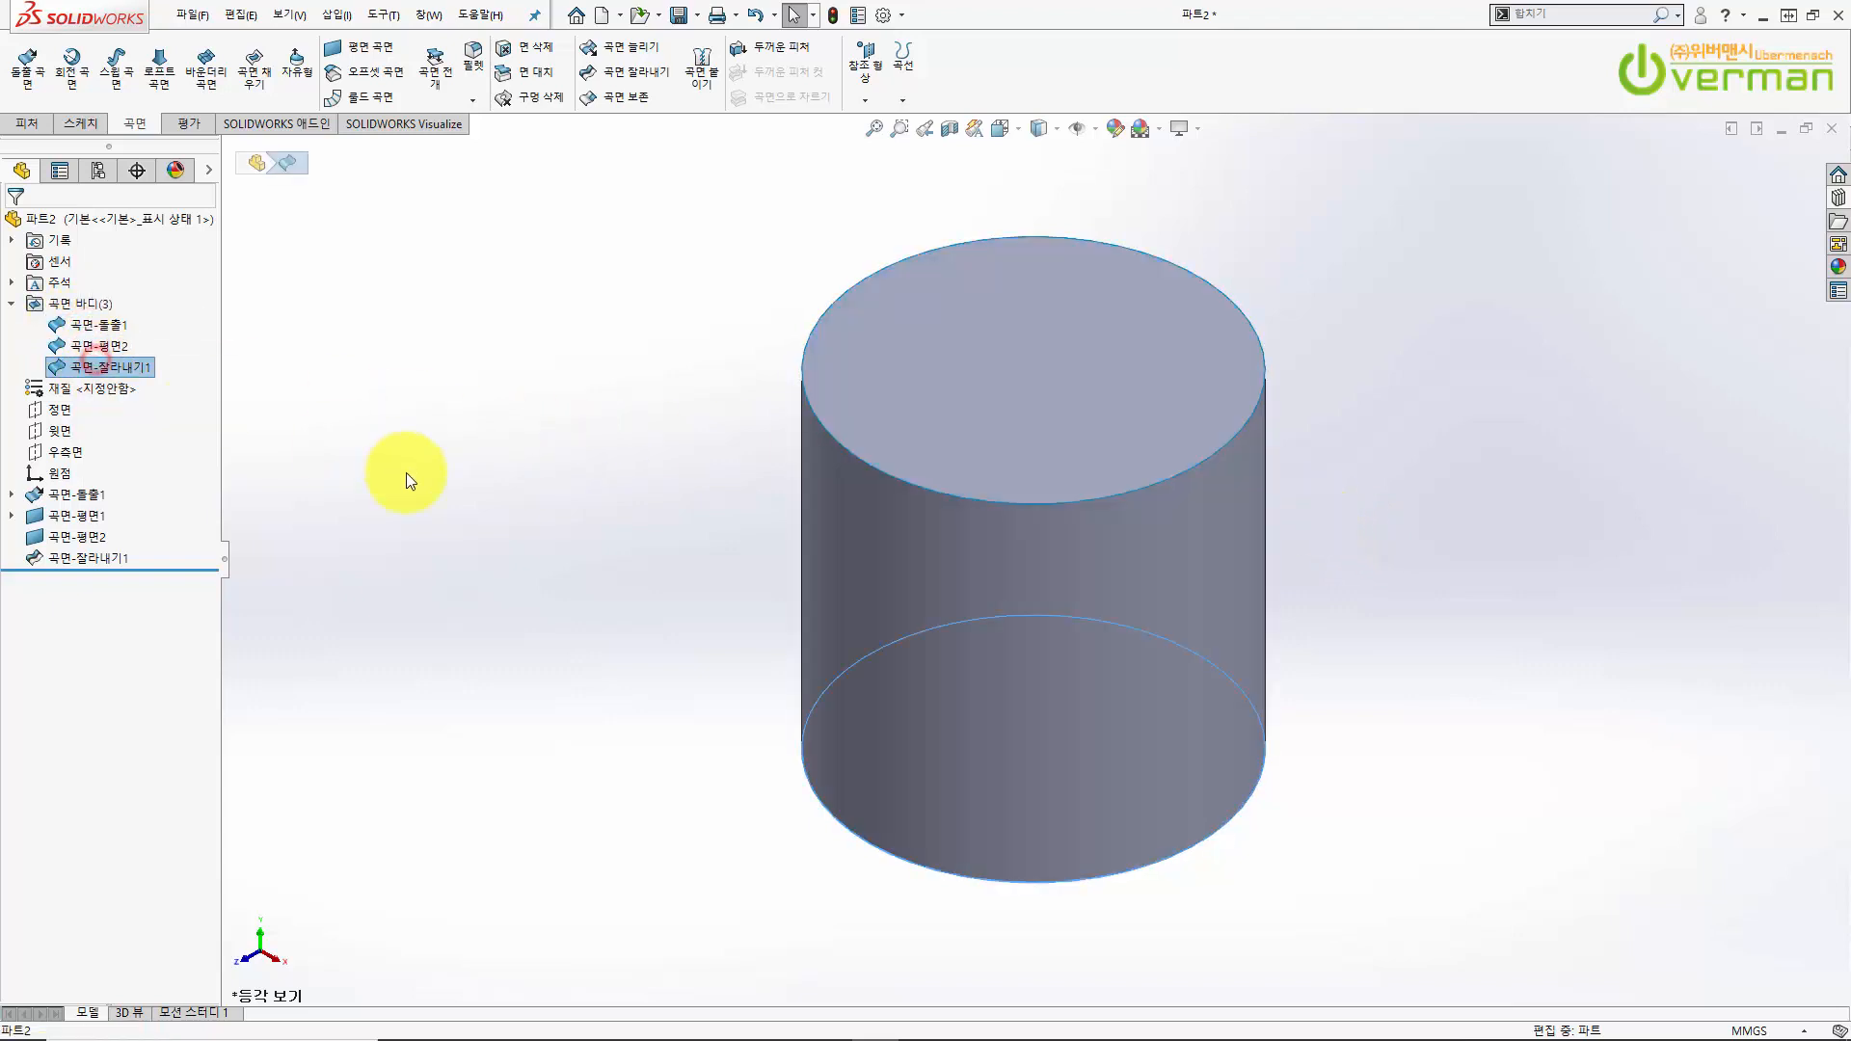
left_click(667, 281)
- Inspect the cylinder's interior with a section view on the Front plane, exit it, and locate the trimmed base surface
left_click(953, 133)
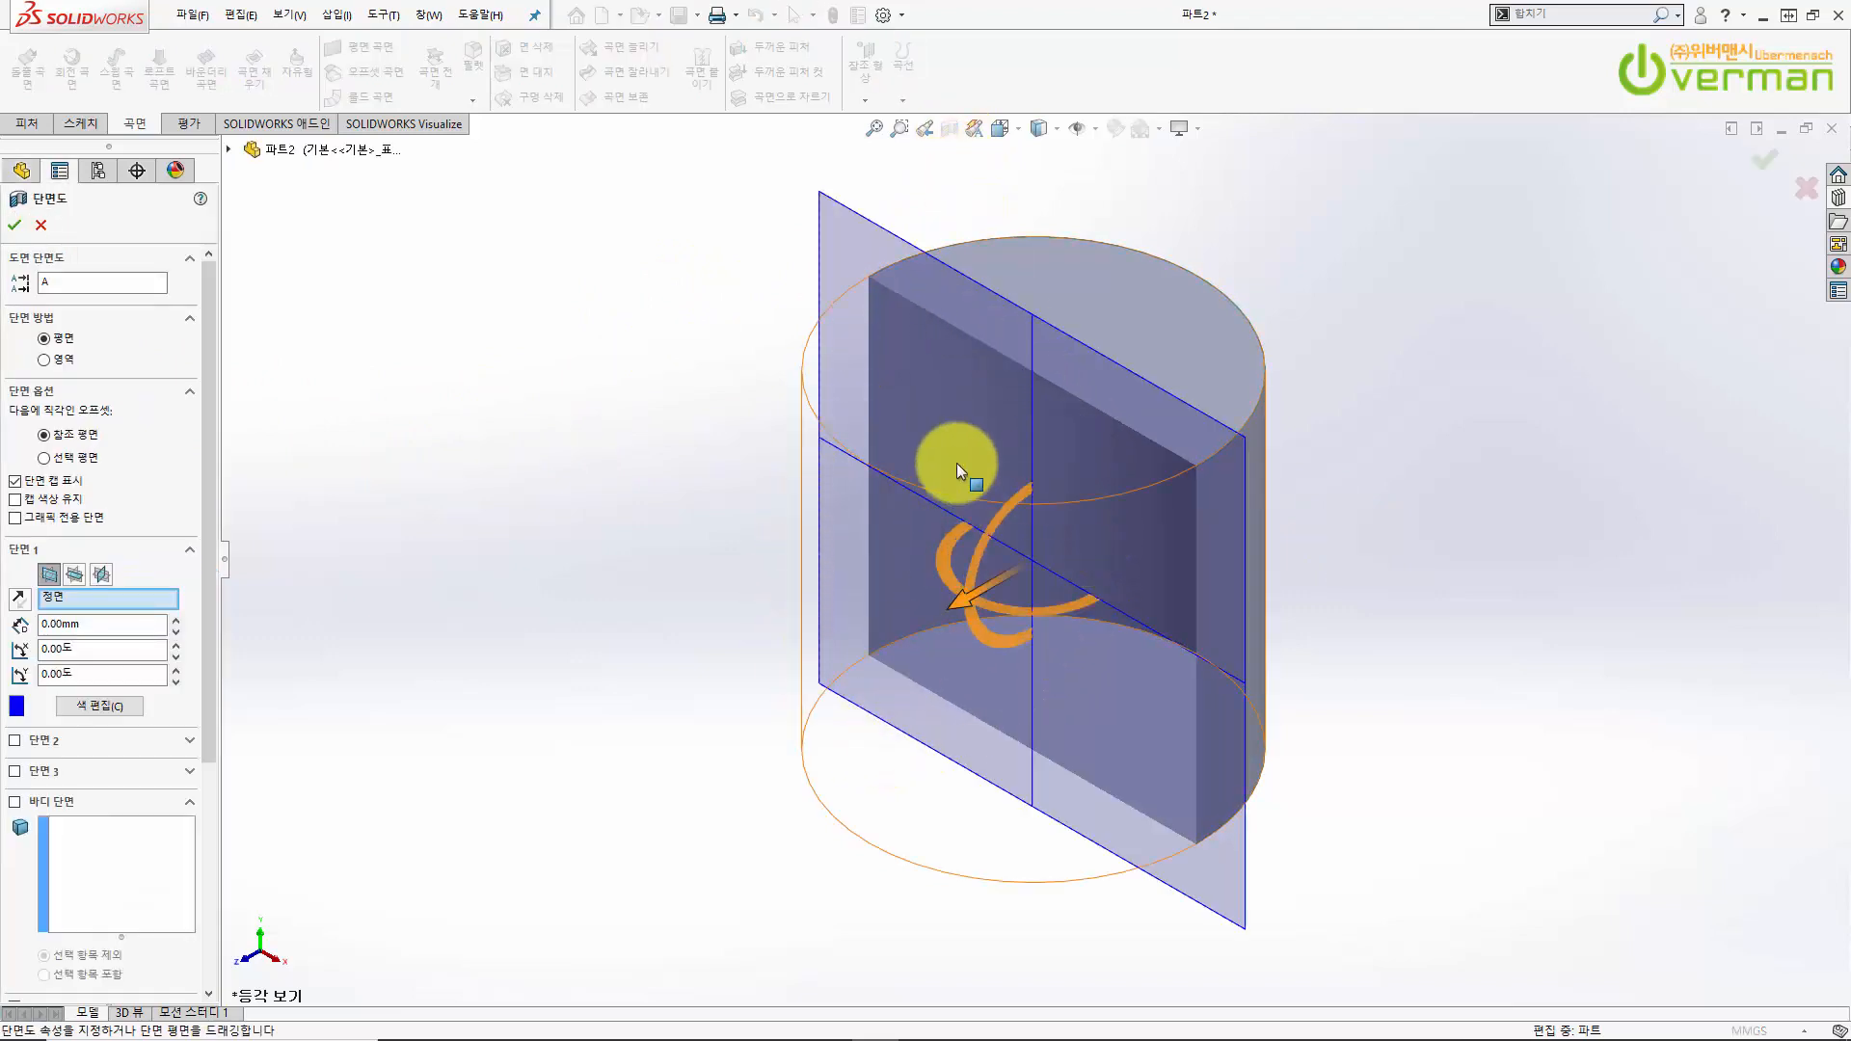
left_click(39, 225)
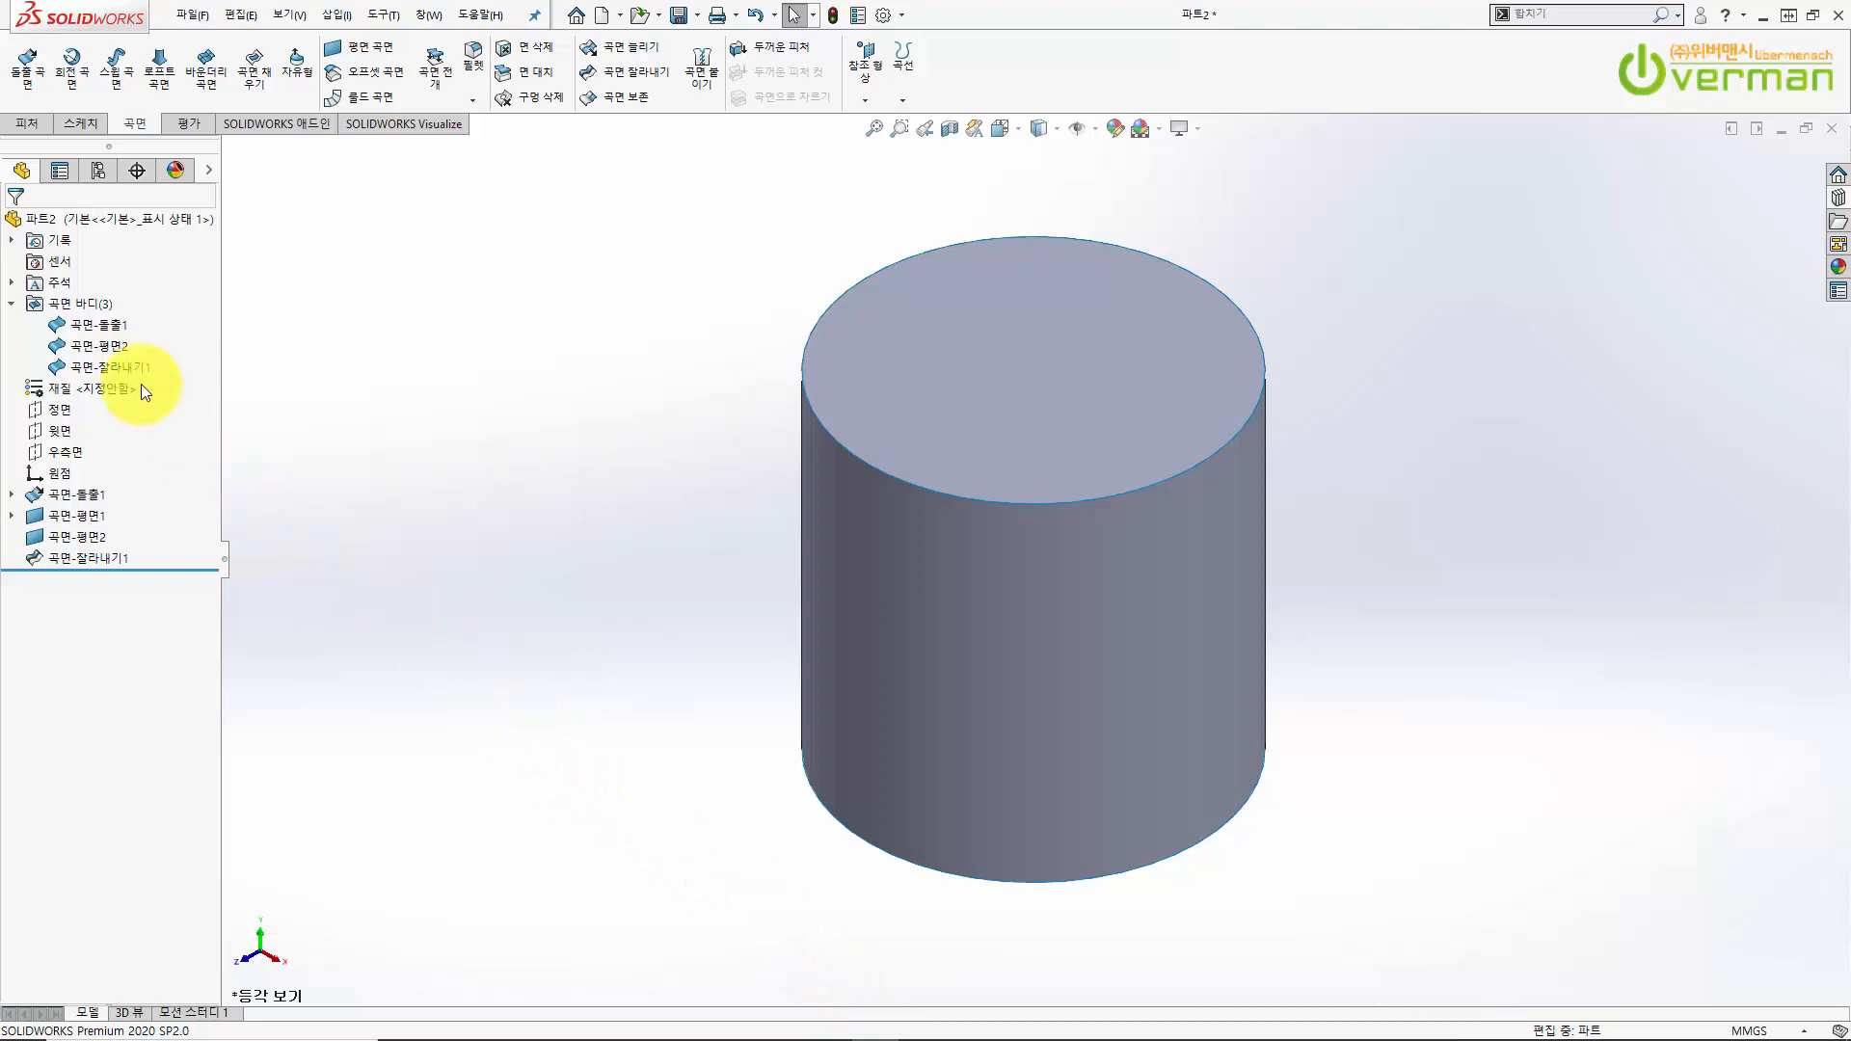
left_click(113, 367)
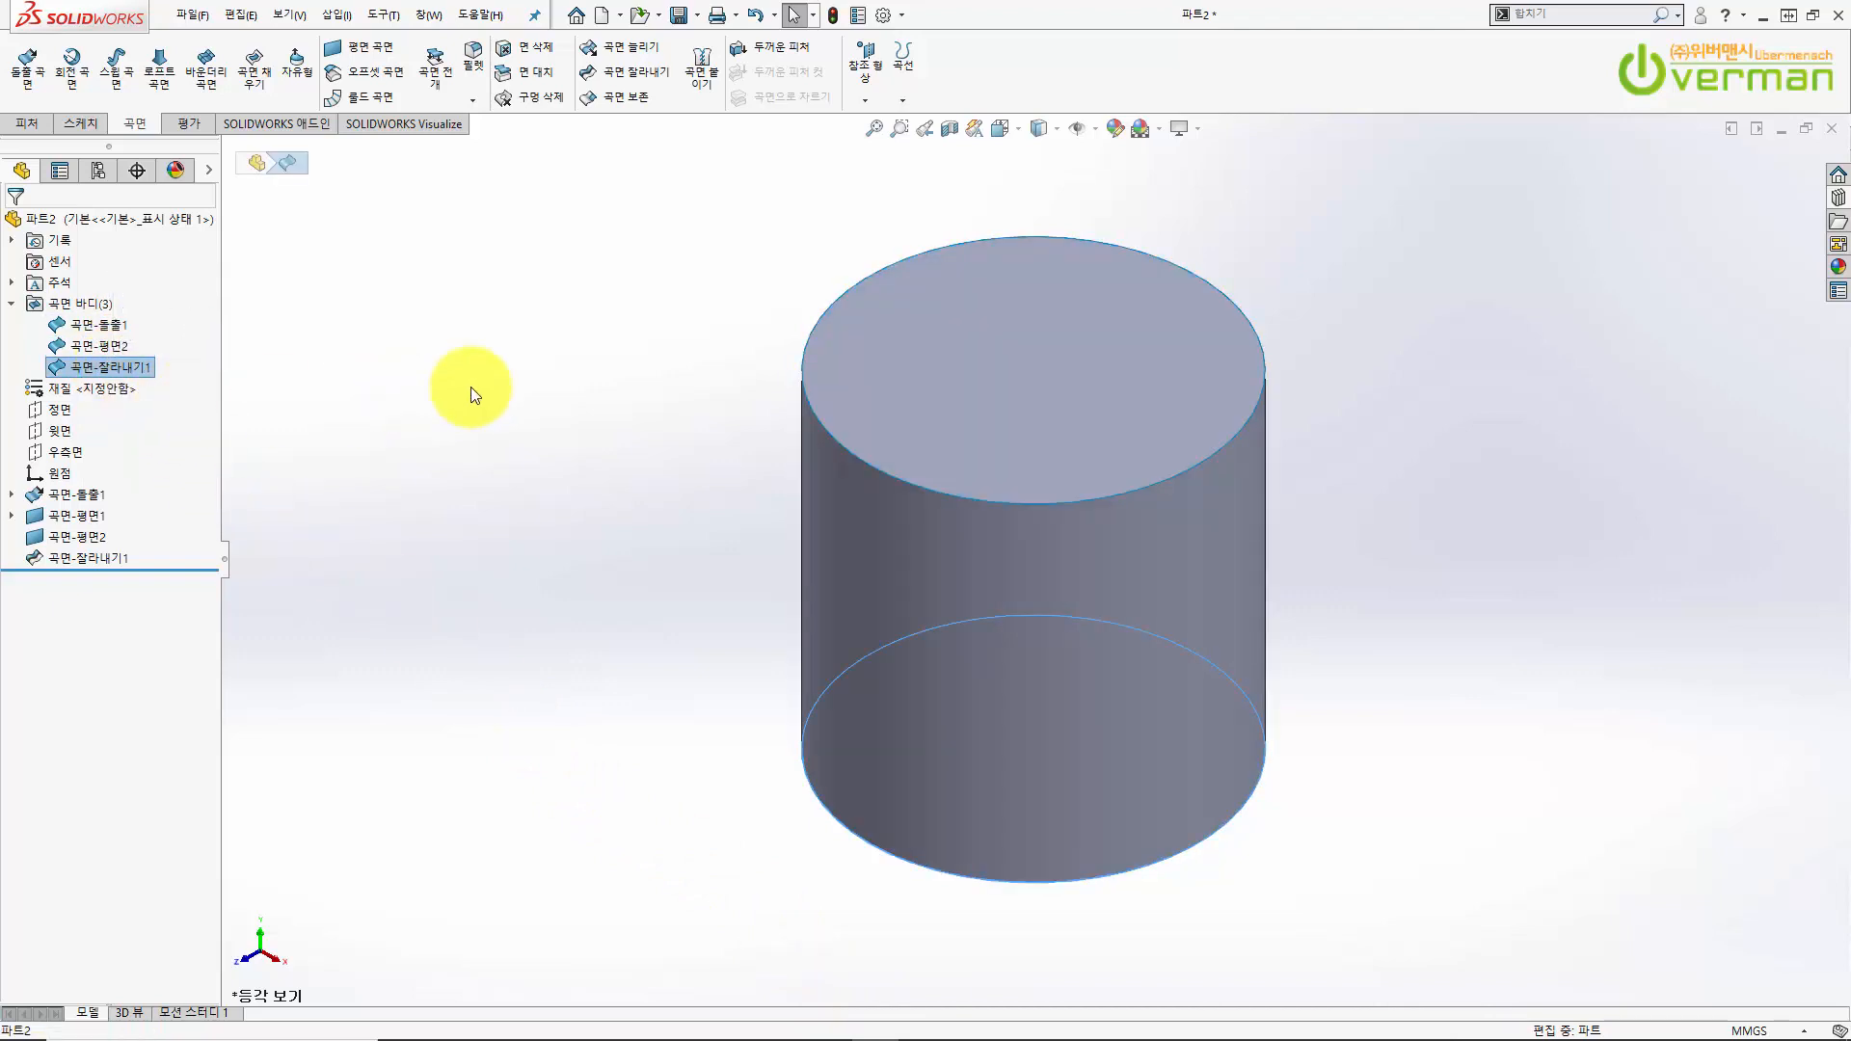
left_click(578, 355)
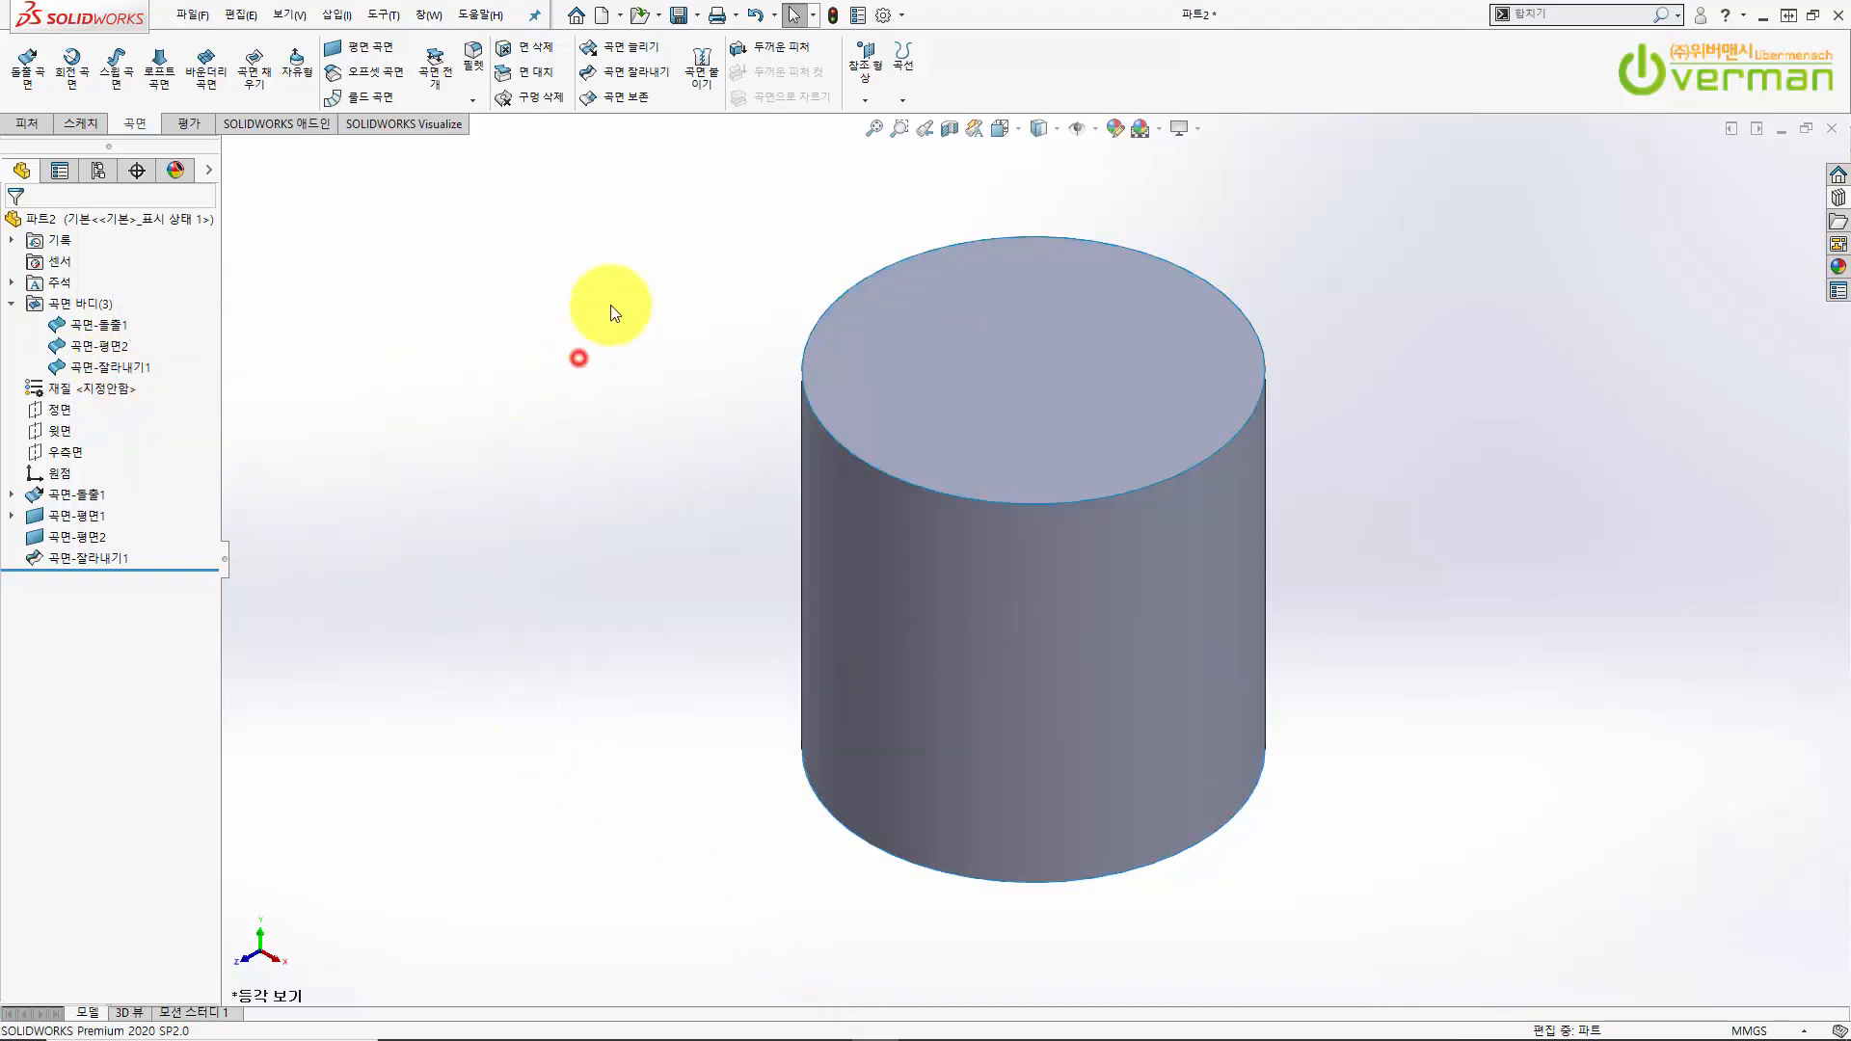
- Knit the upper planar surface, the cylinder wall and the trimmed base into one surface, and inspect the knitted body
left_click(706, 85)
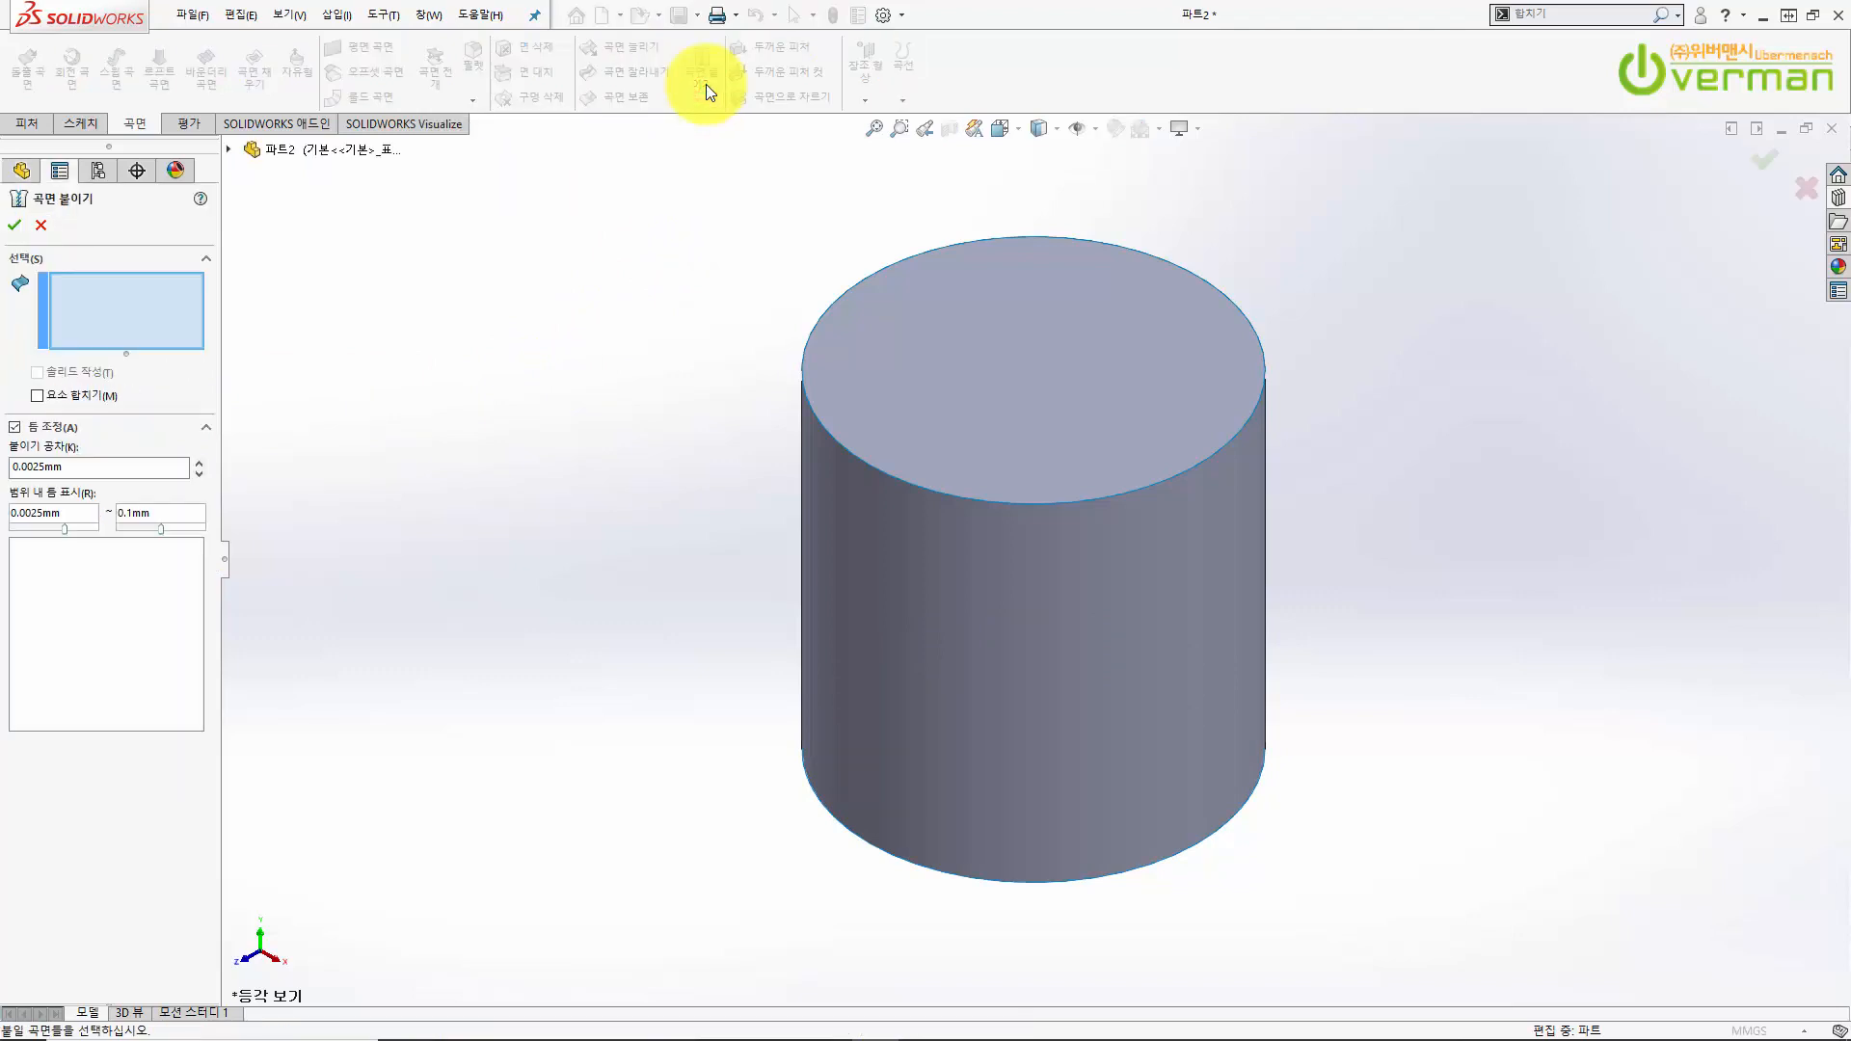
left_click(928, 376)
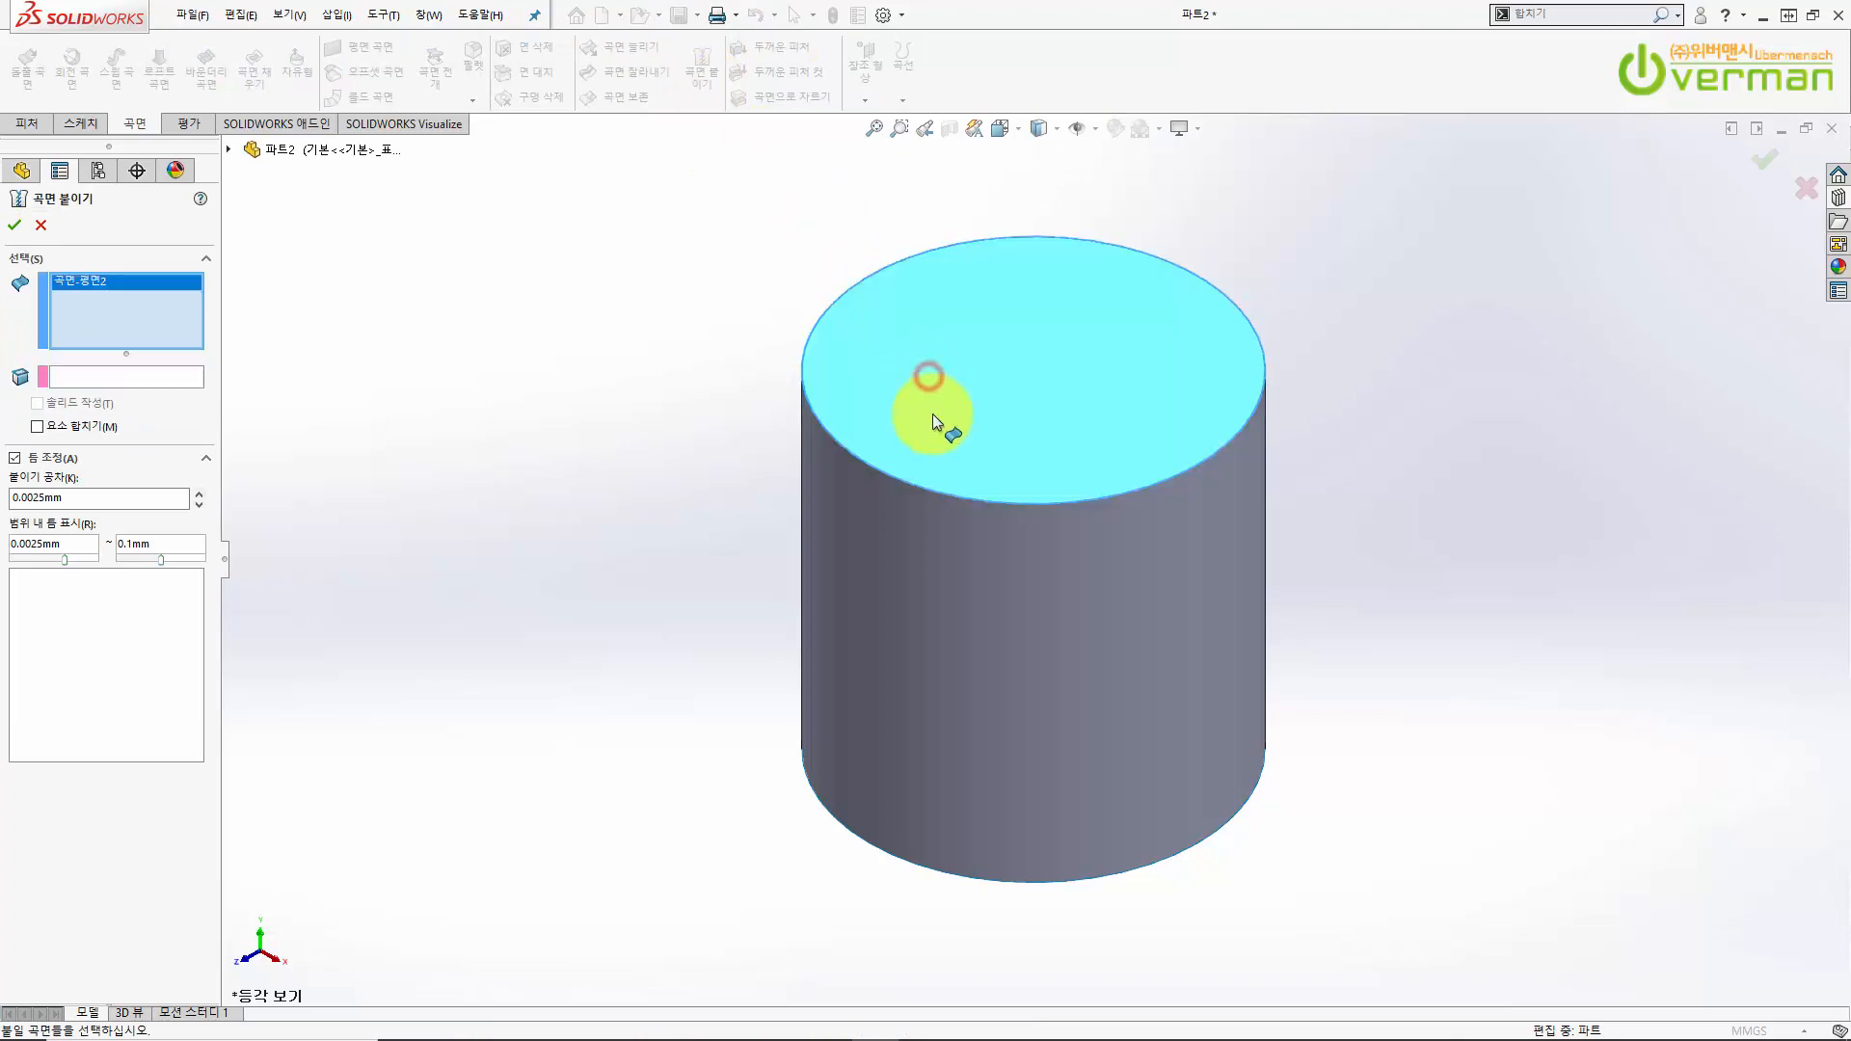
left_click(974, 607)
scroll(974, 675, "up", 2)
middle_click_drag(992, 785, 1032, 637)
left_click(1032, 638)
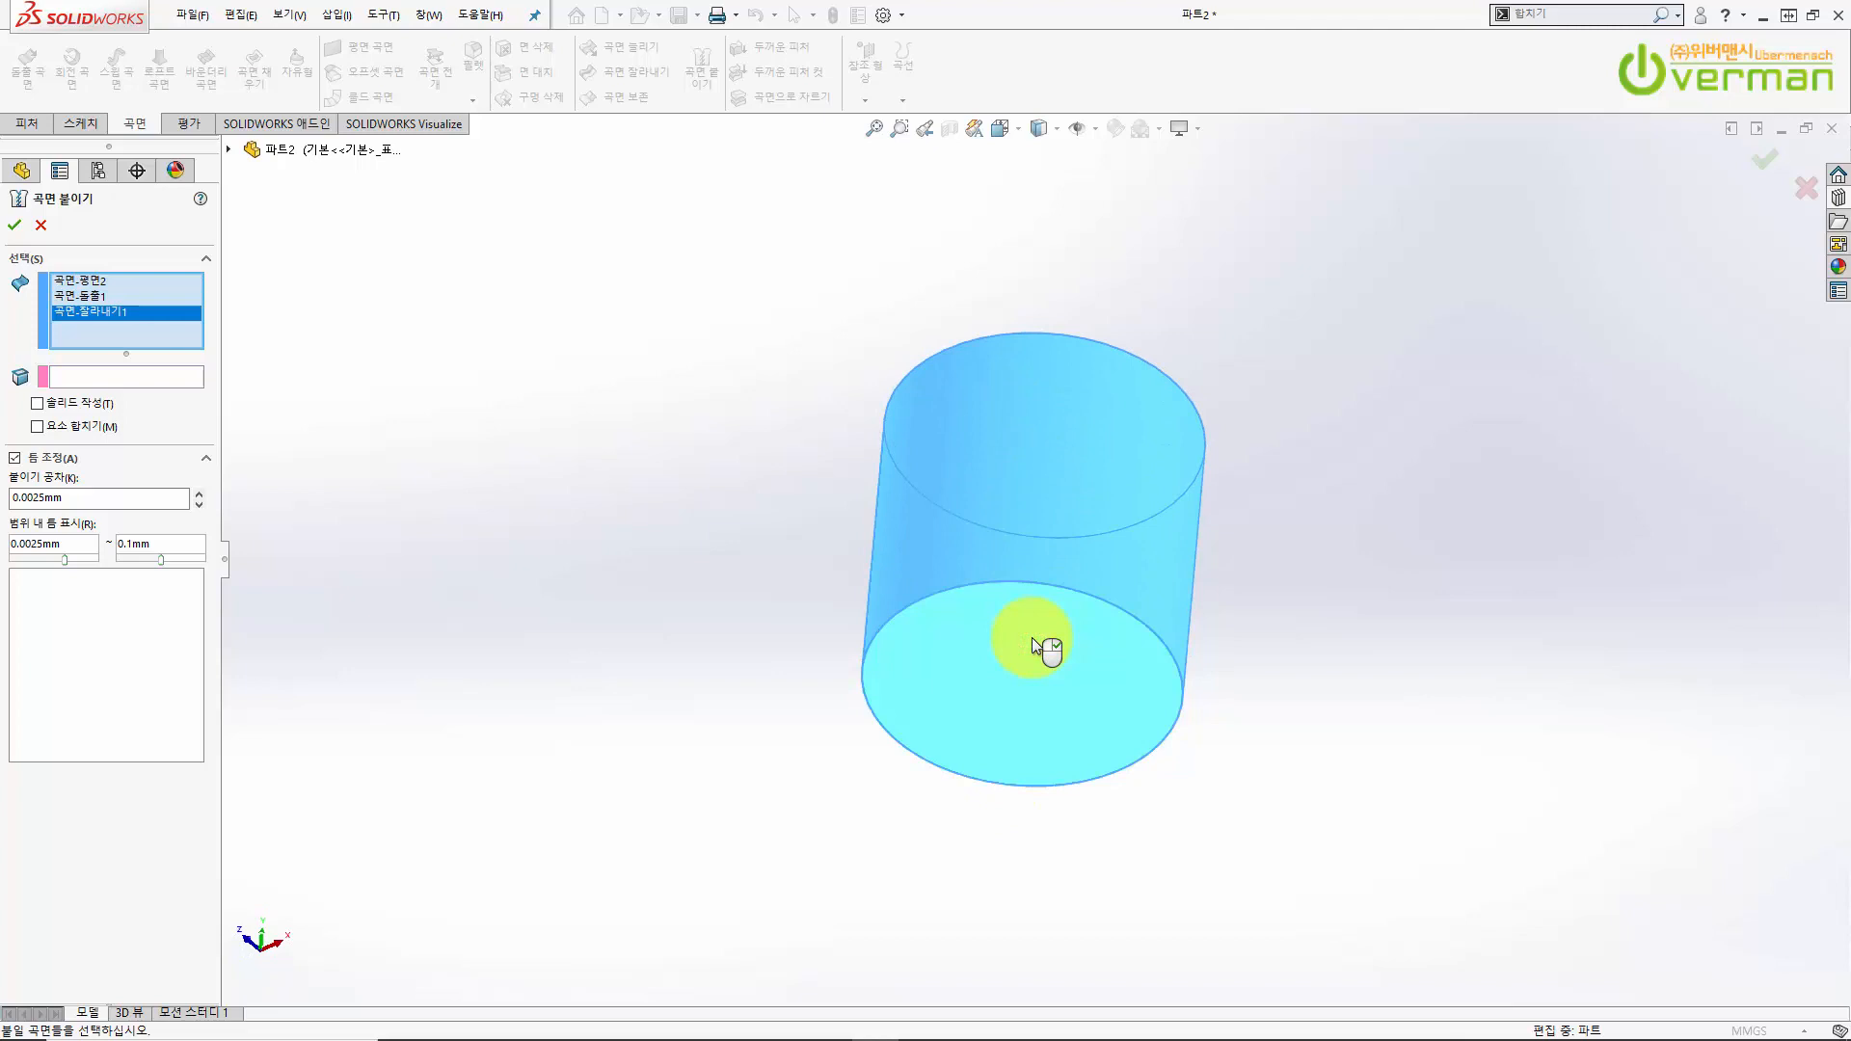
left_click(18, 227)
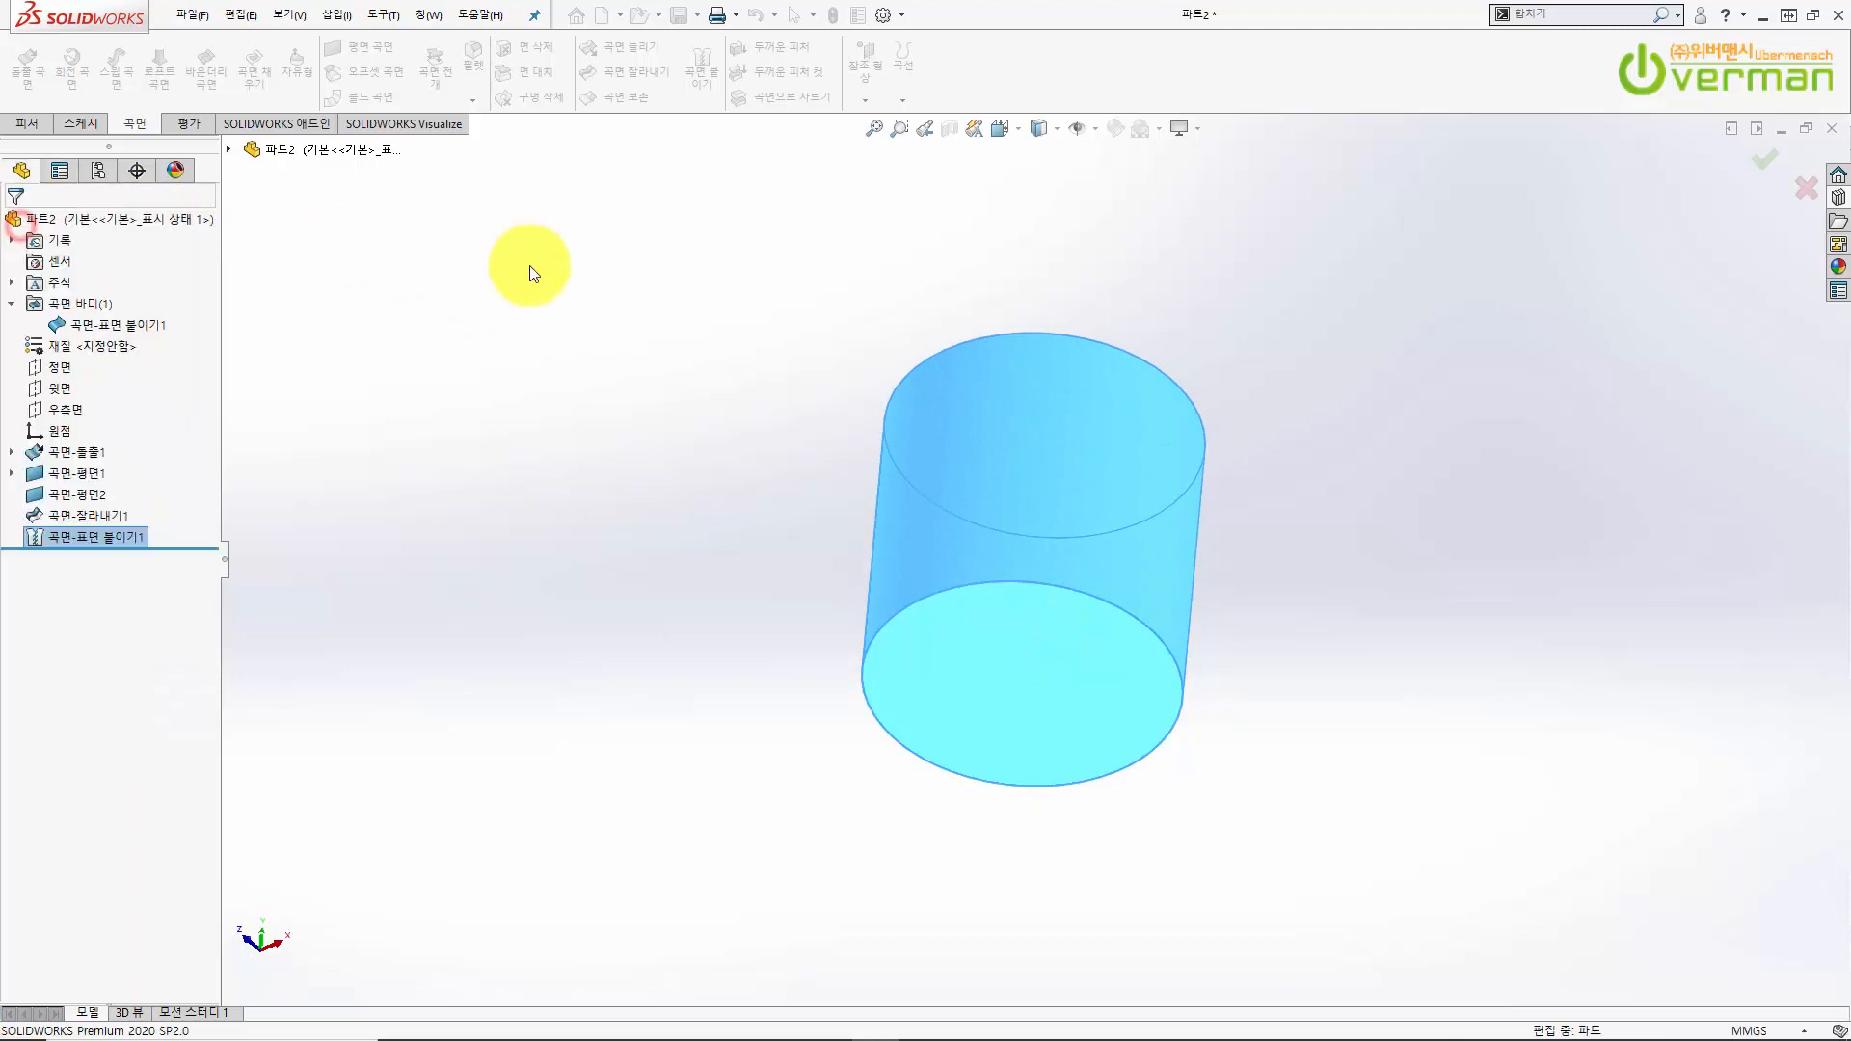
left_click(111, 326)
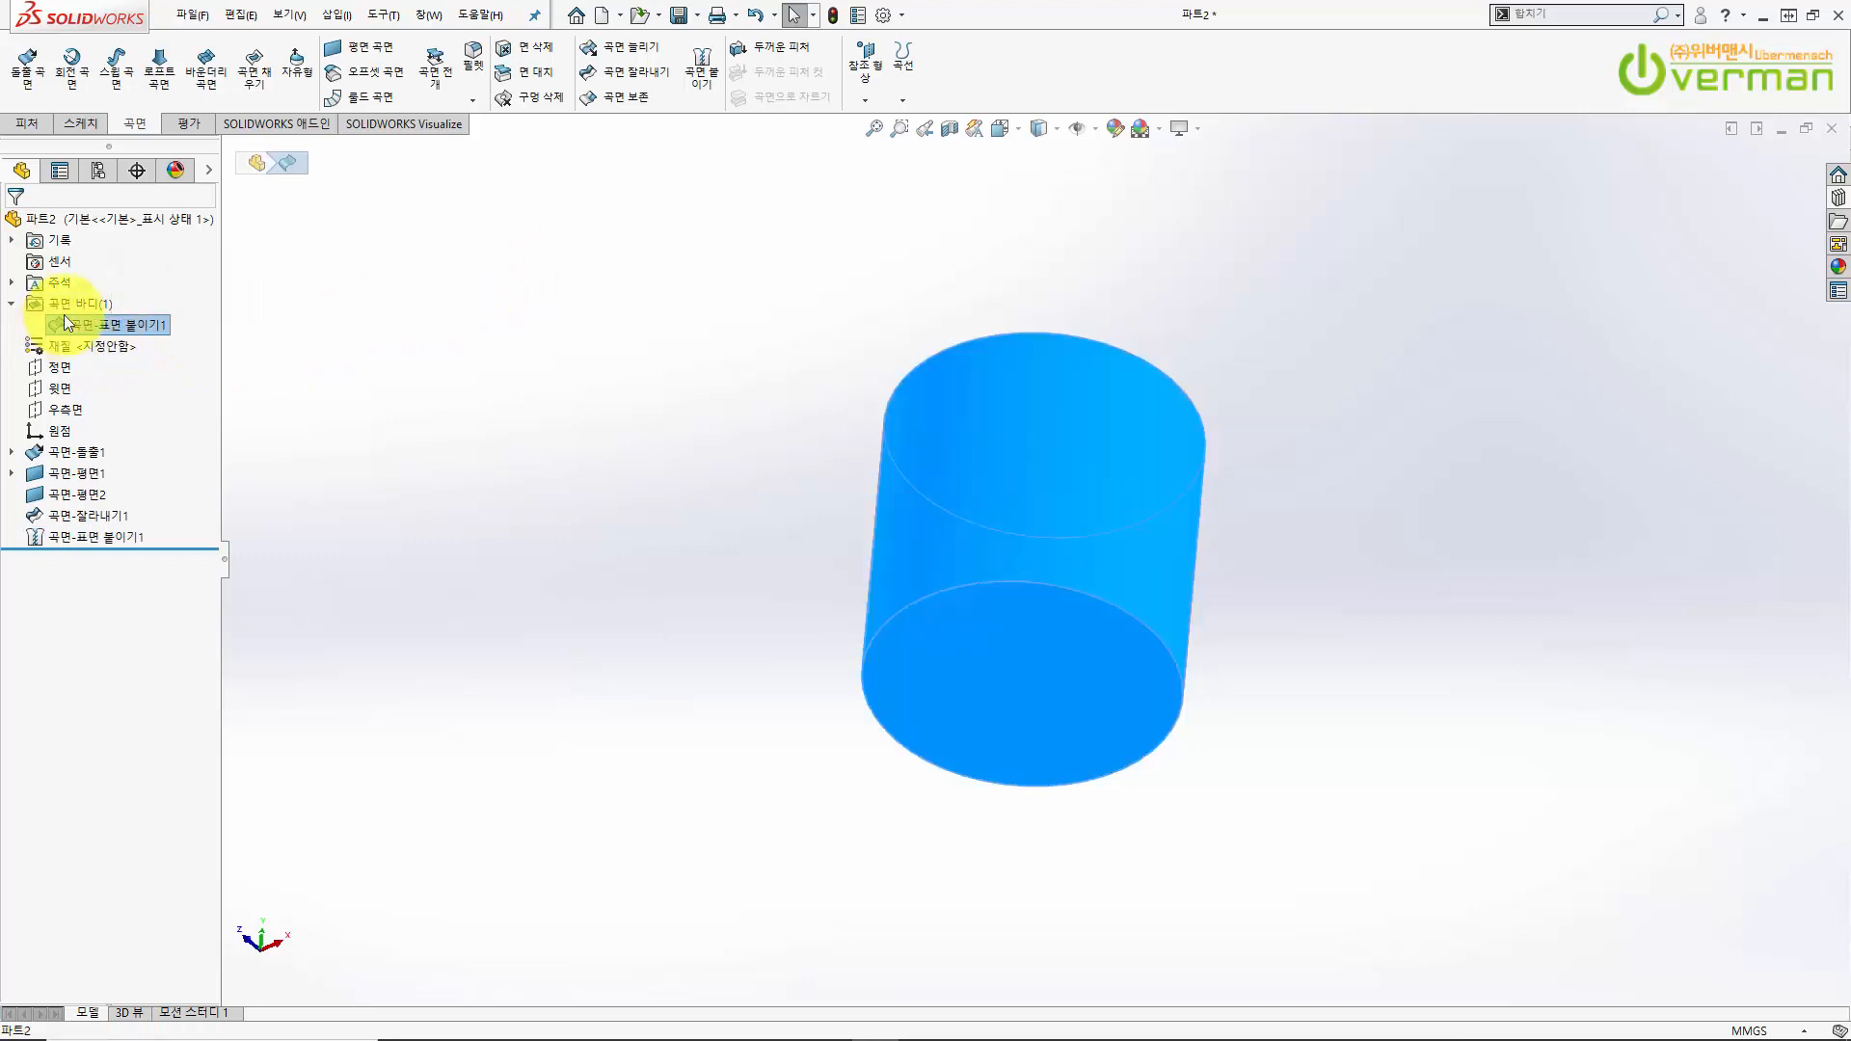
middle_click_drag(1004, 322, 1032, 686)
scroll(1194, 505, "down", 3)
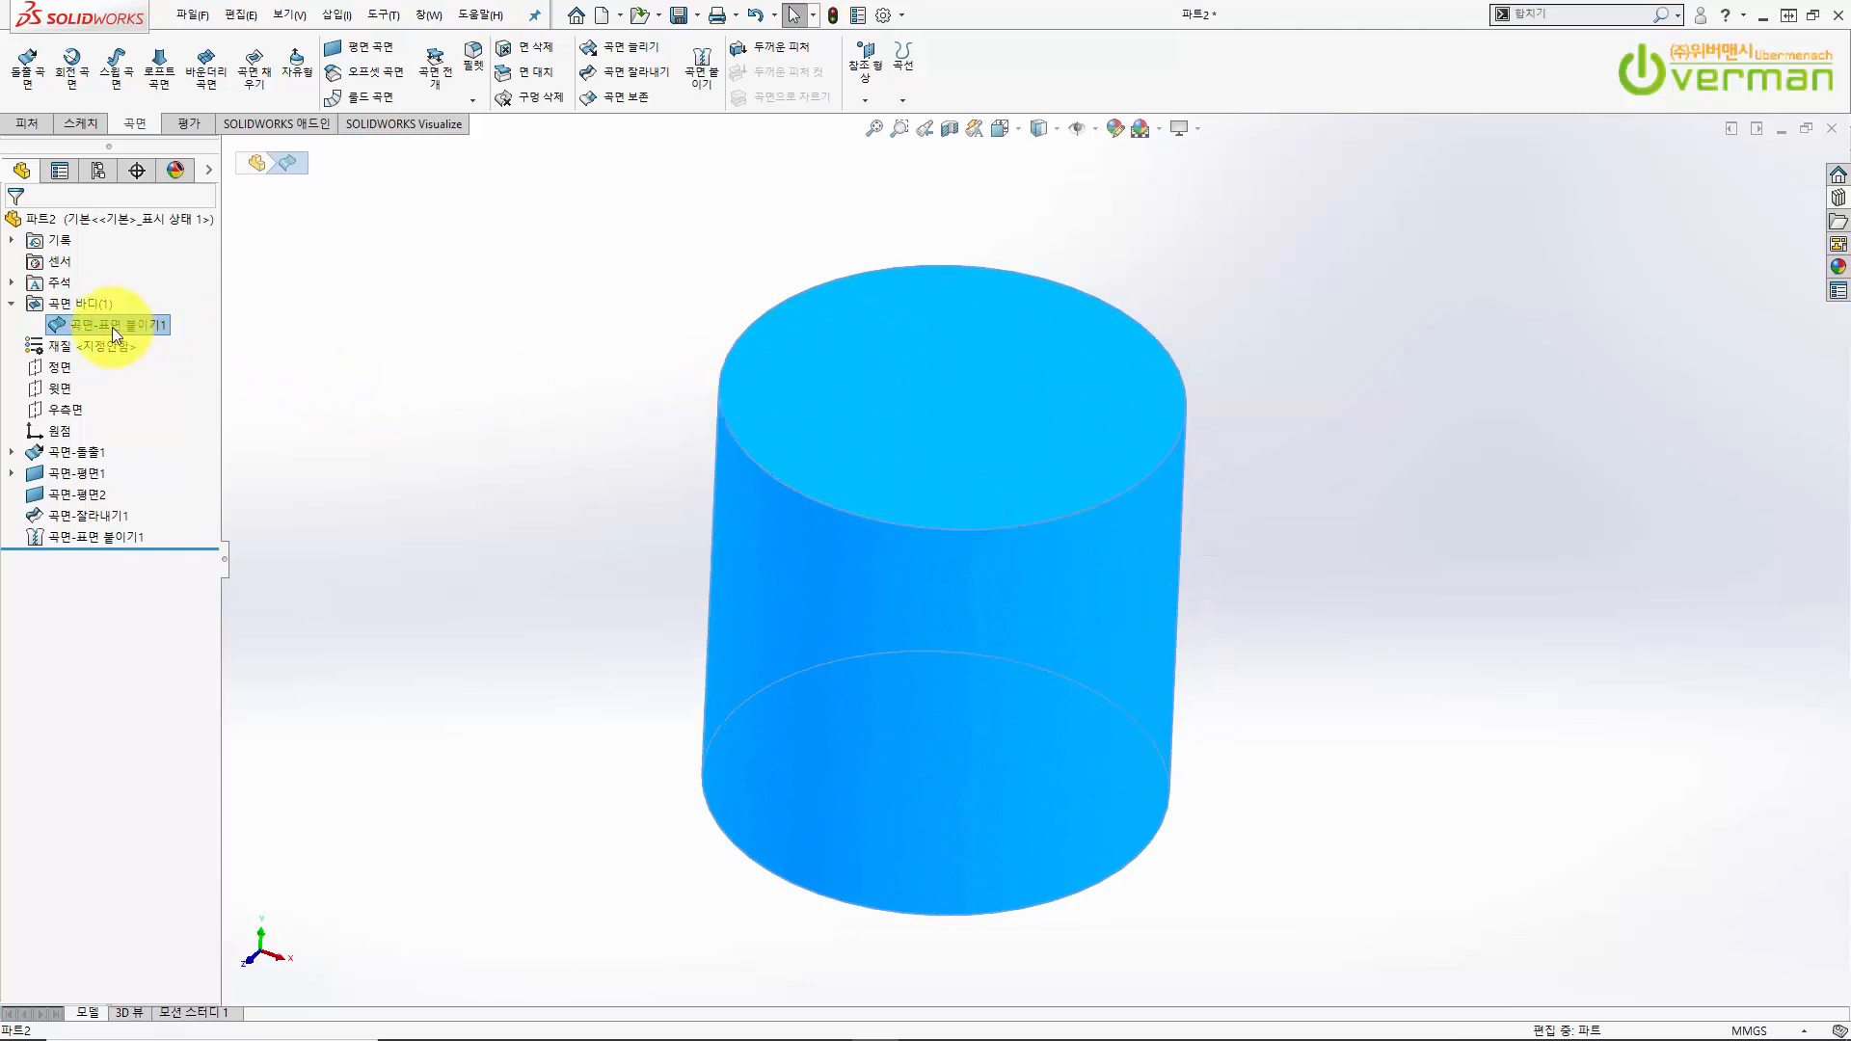
middle_click_drag(640, 310, 642, 325)
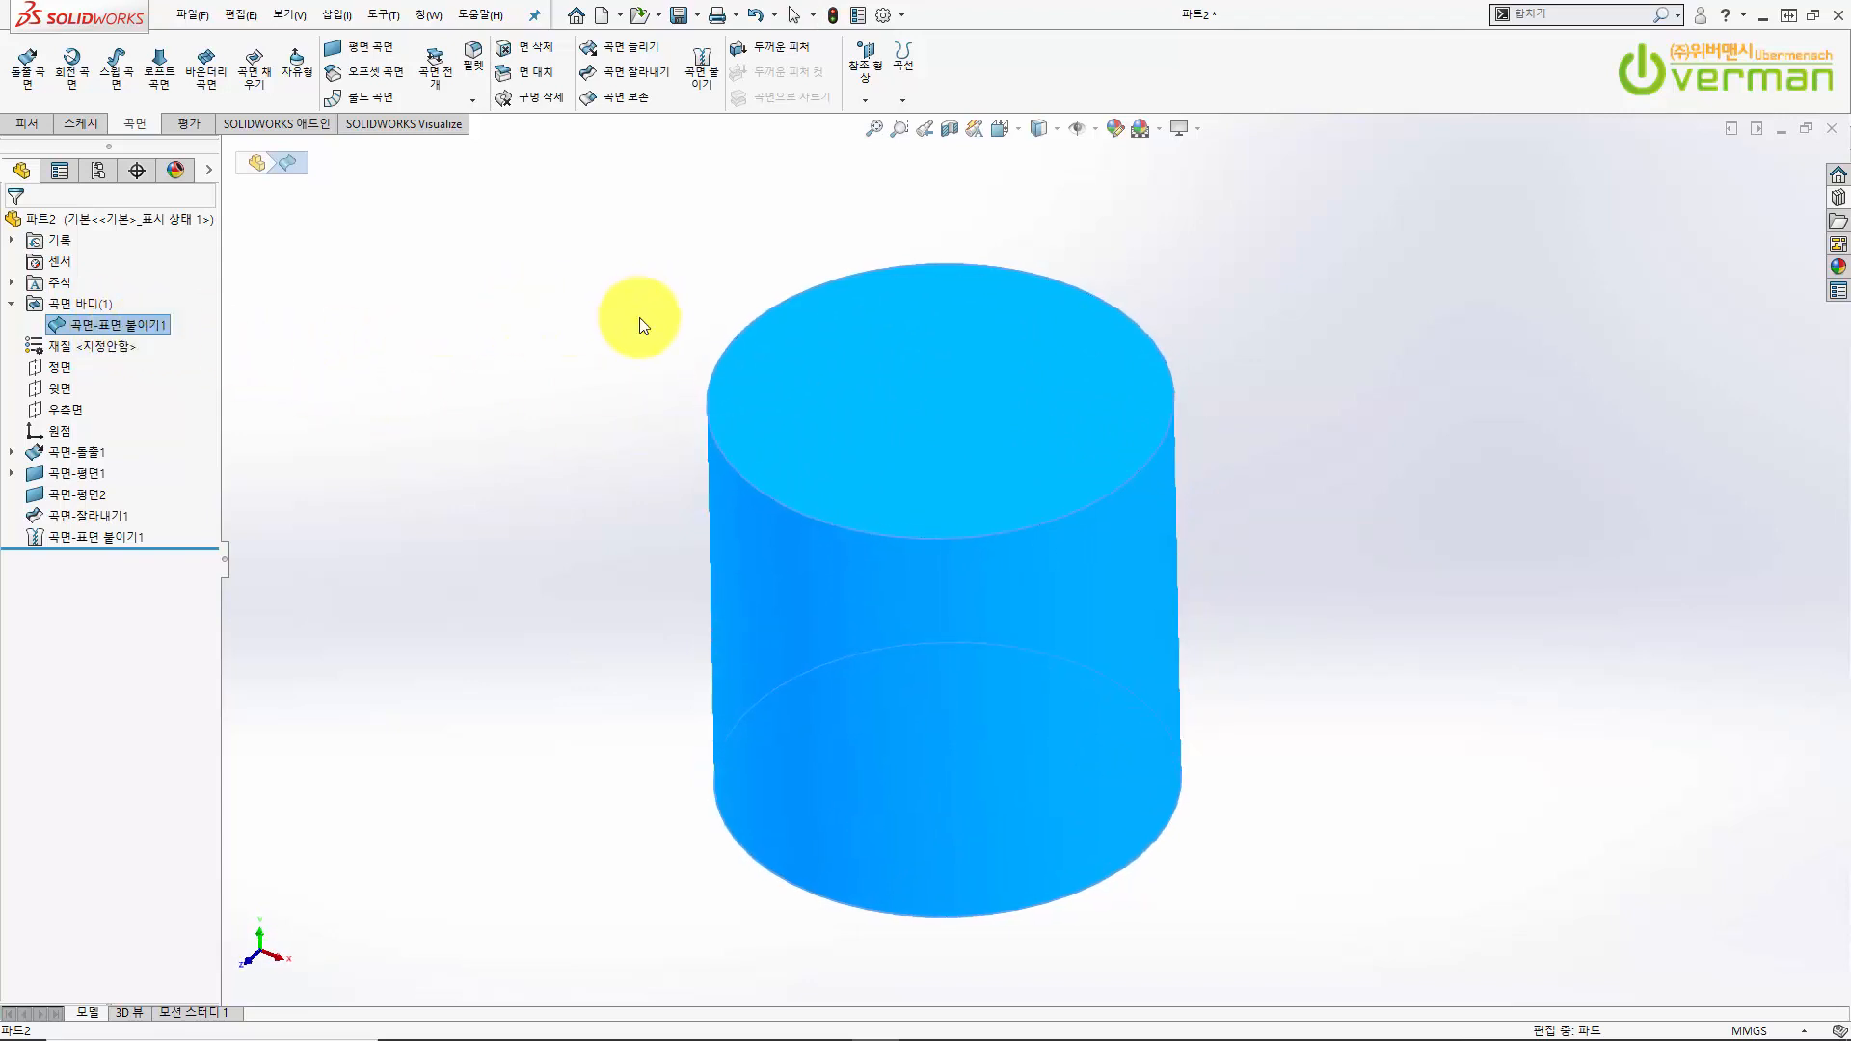
left_click(723, 231)
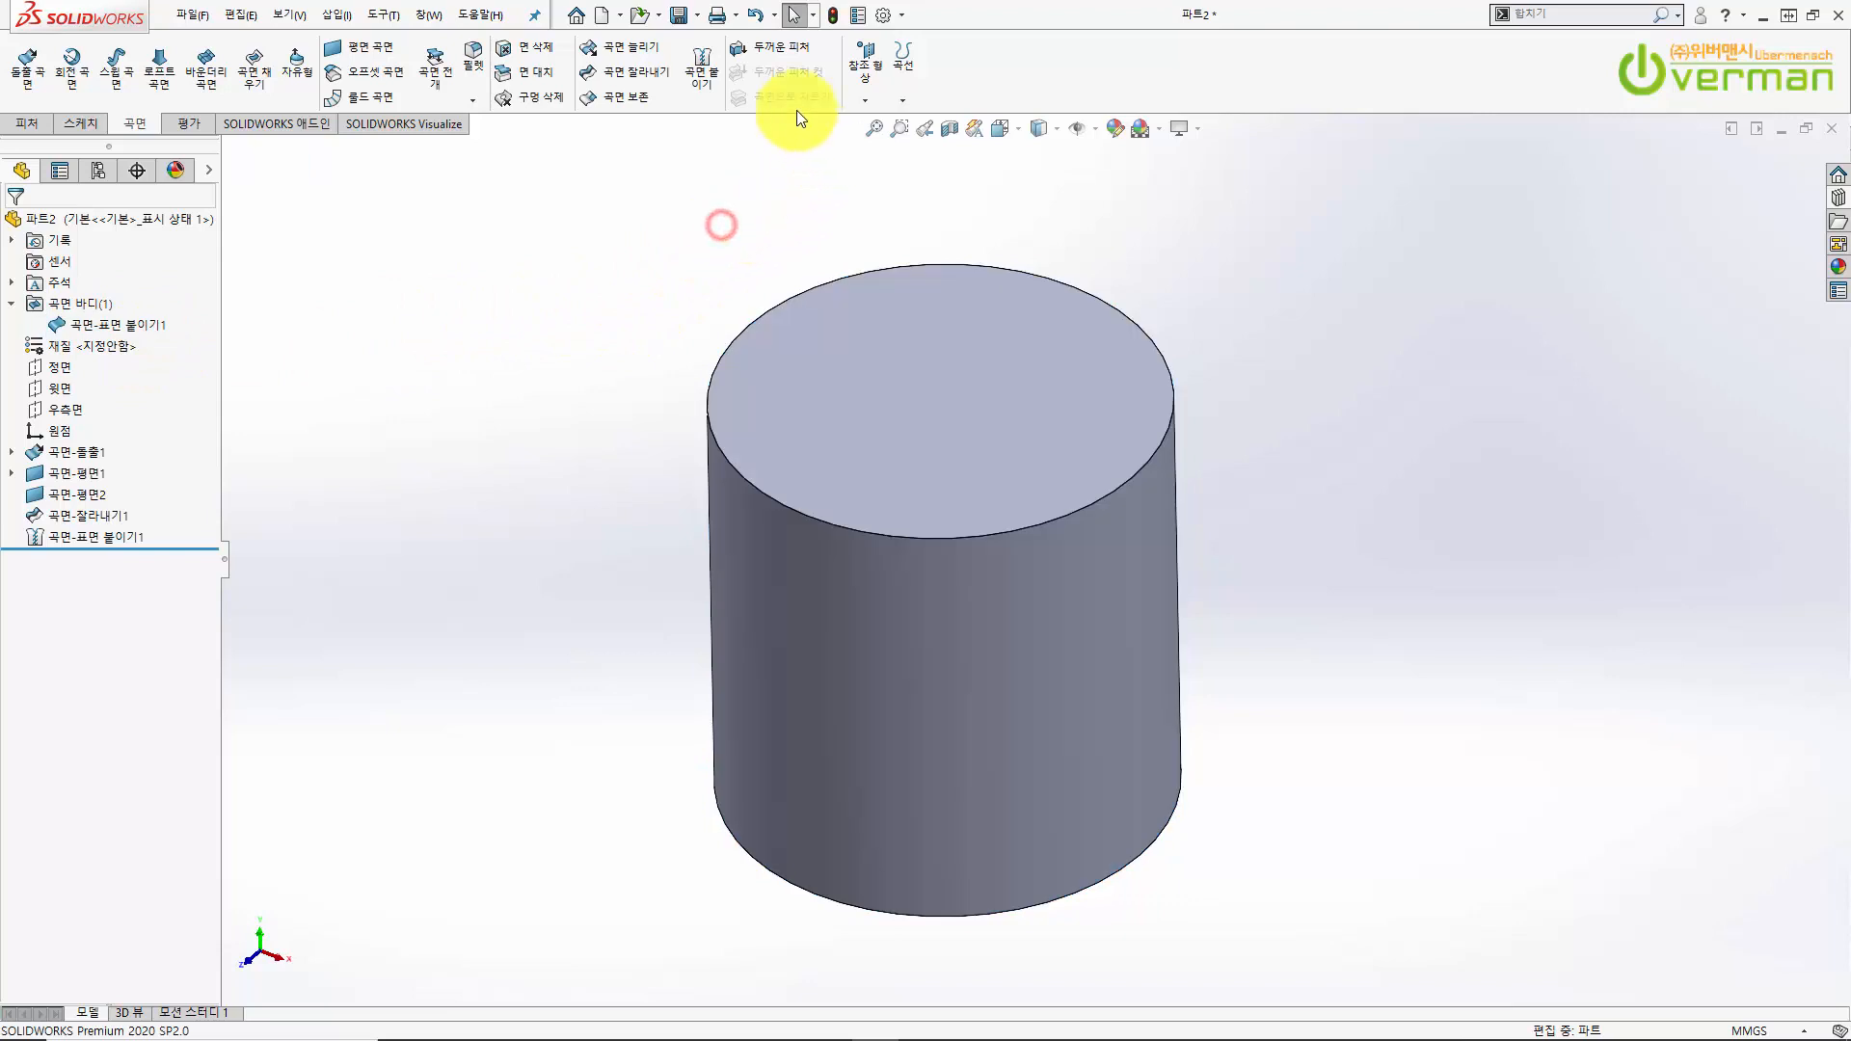
left_click(780, 54)
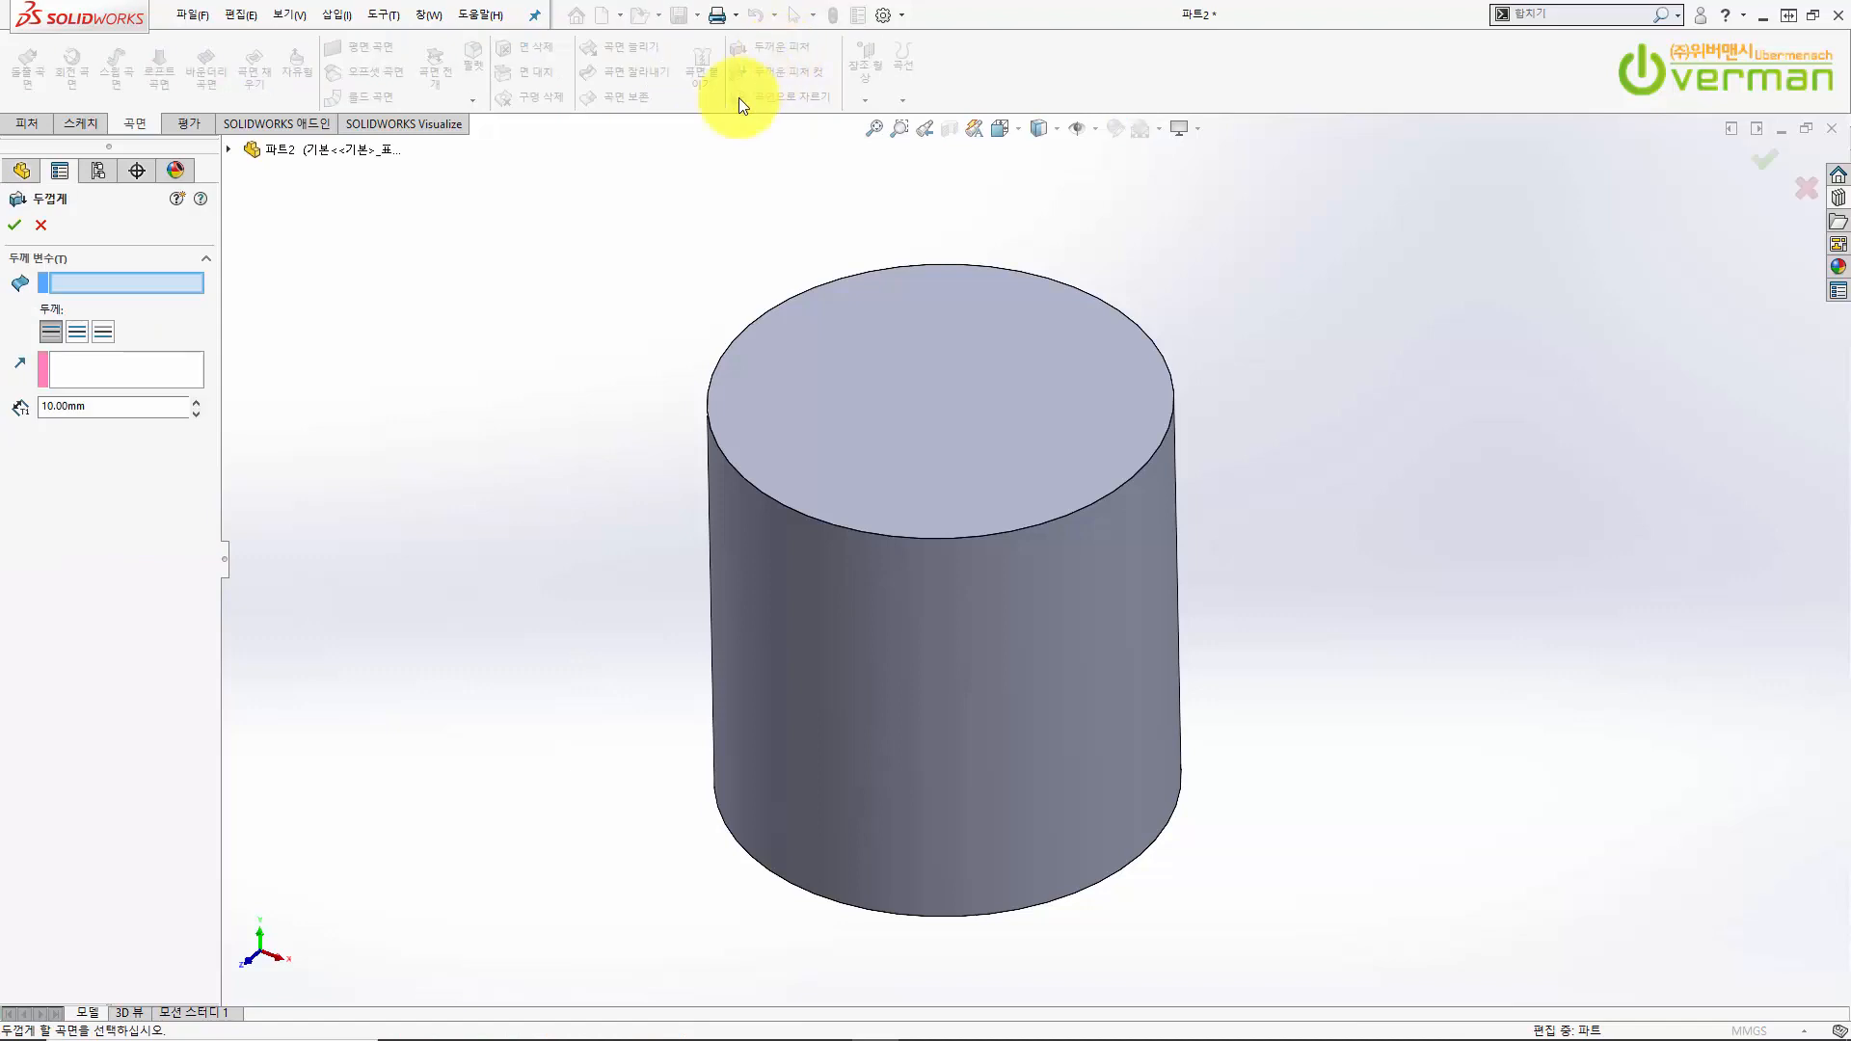
left_click(876, 585)
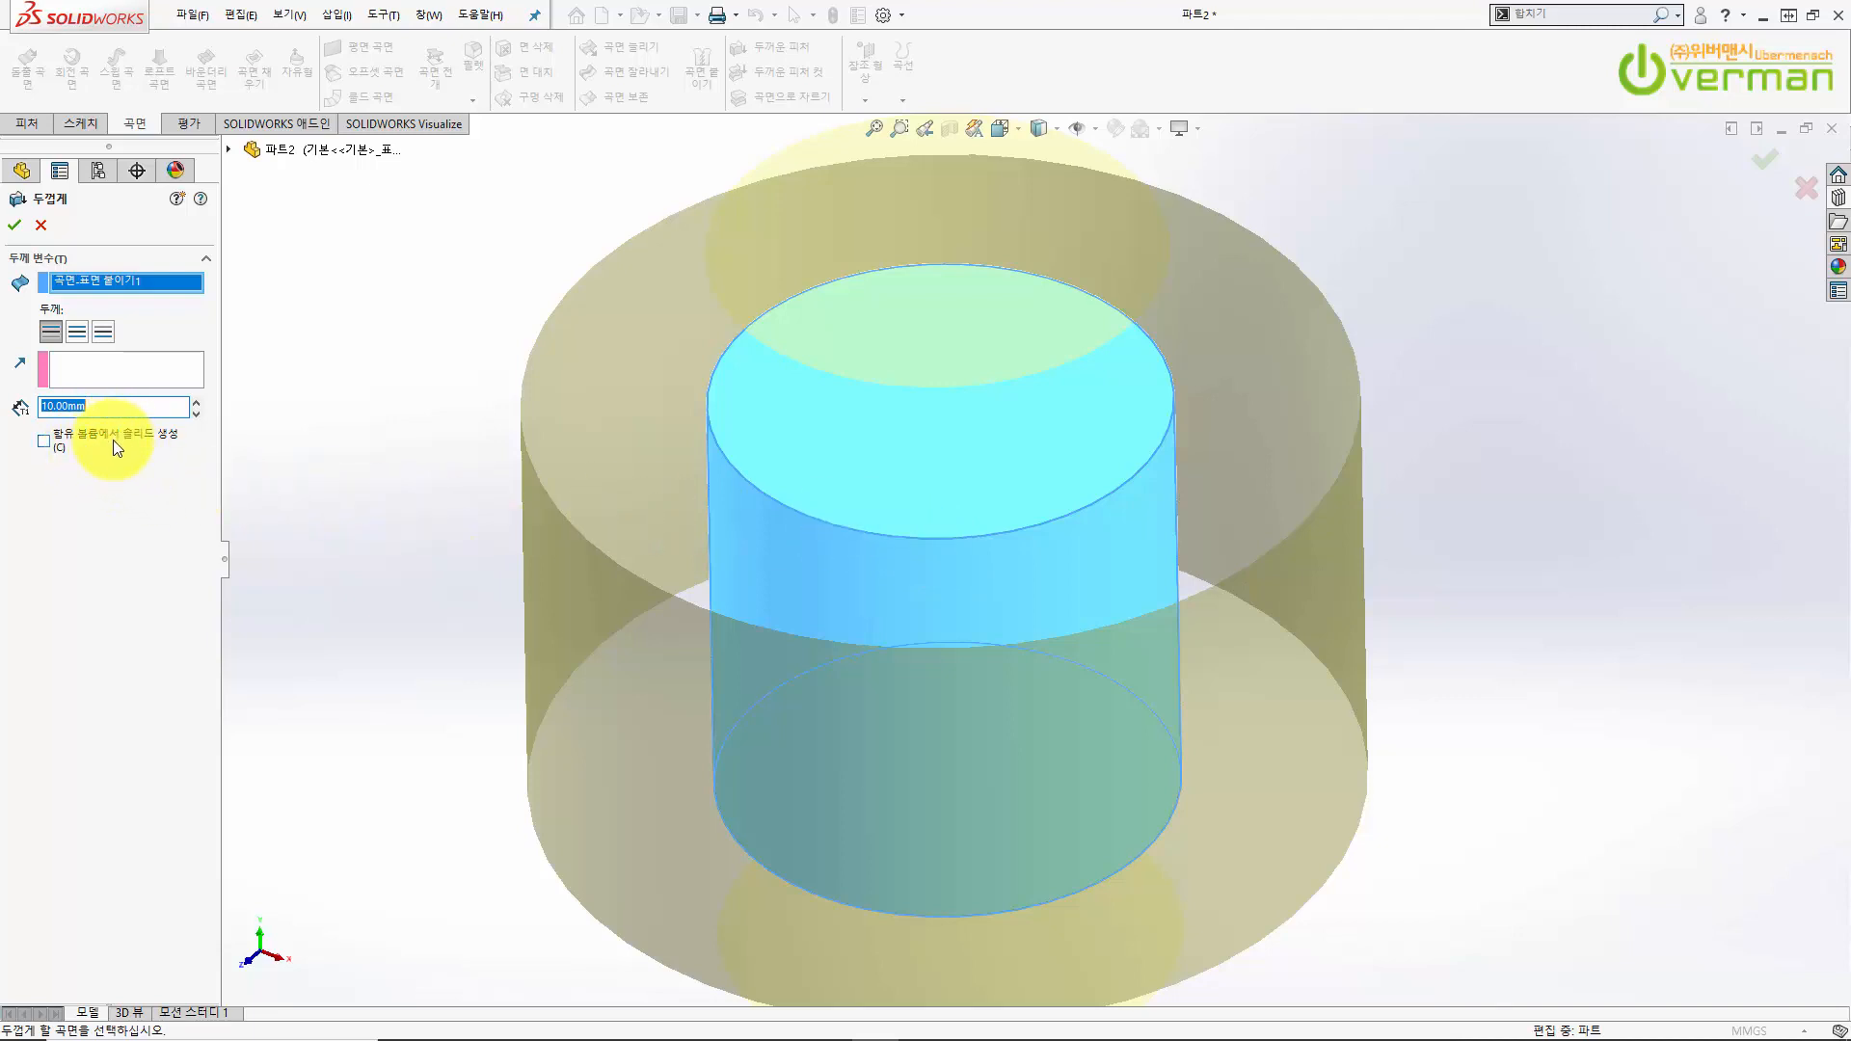
left_click(46, 223)
- Thicken the knitted surface with the option to create a solid from the enclosed volume
left_click(768, 48)
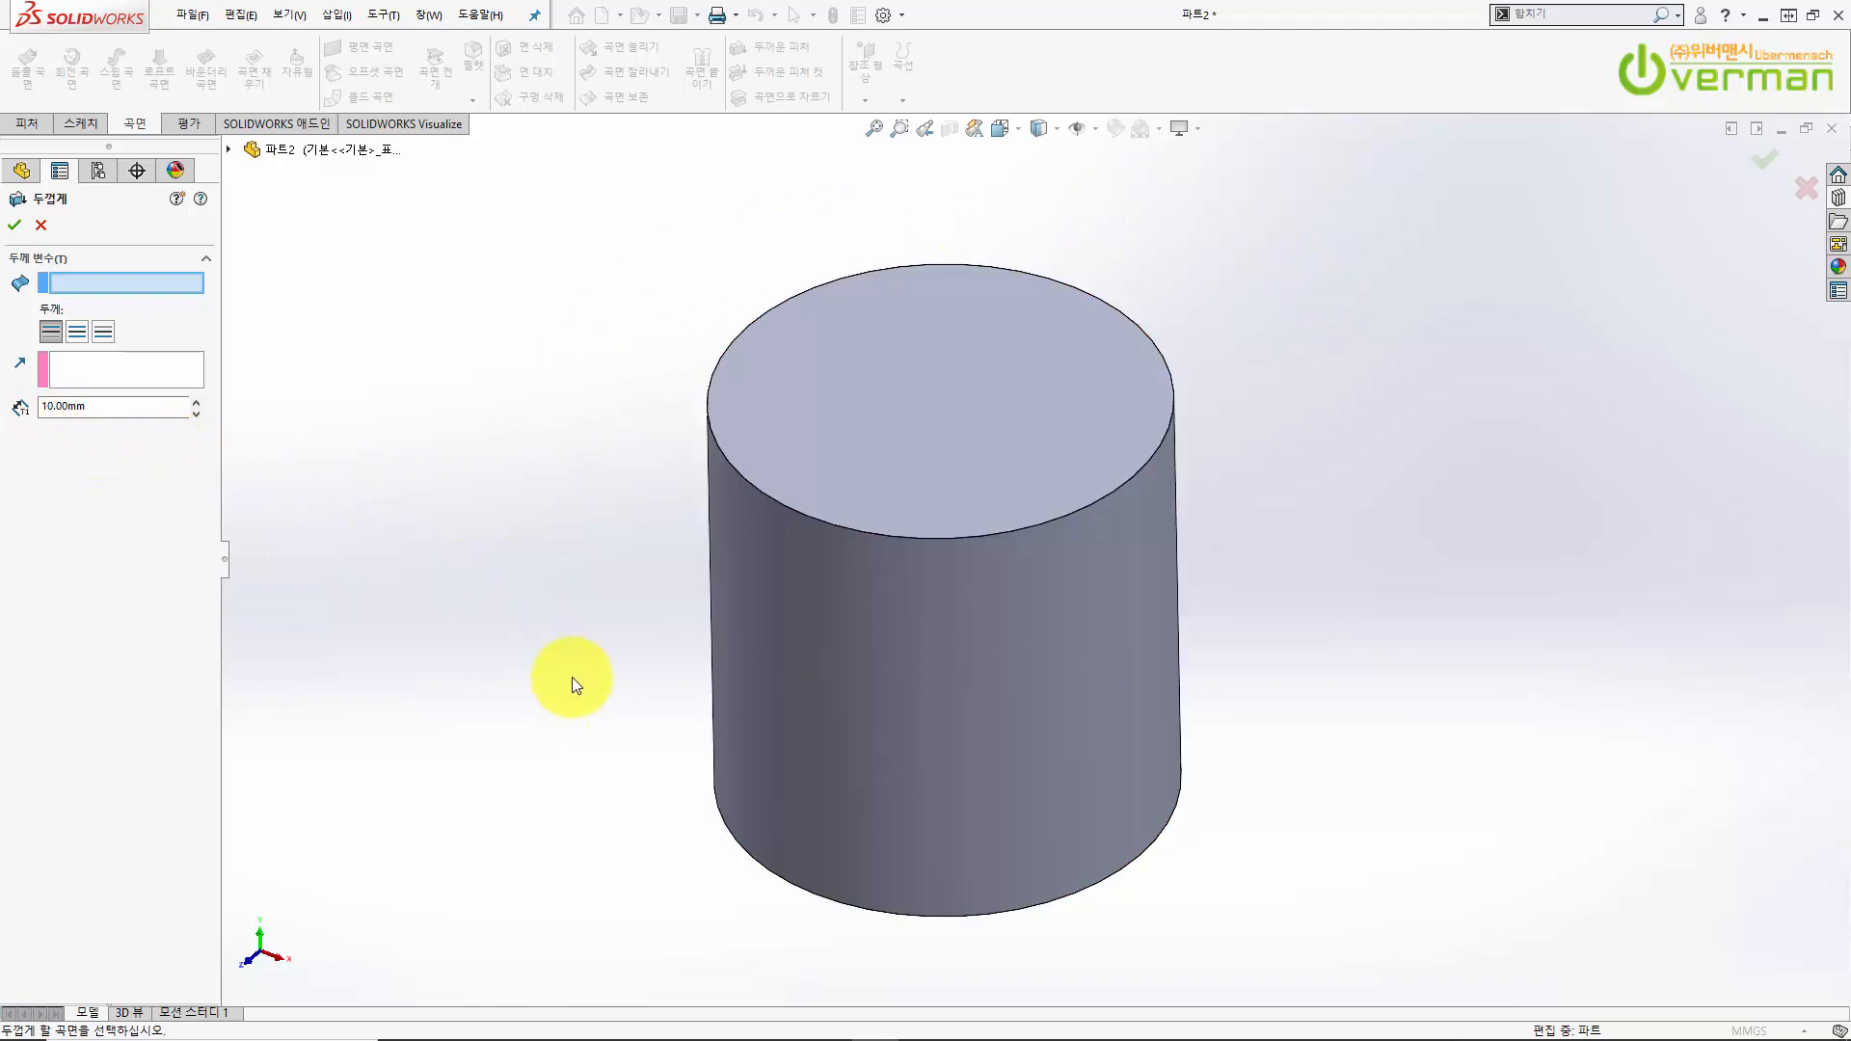
left_click(785, 606)
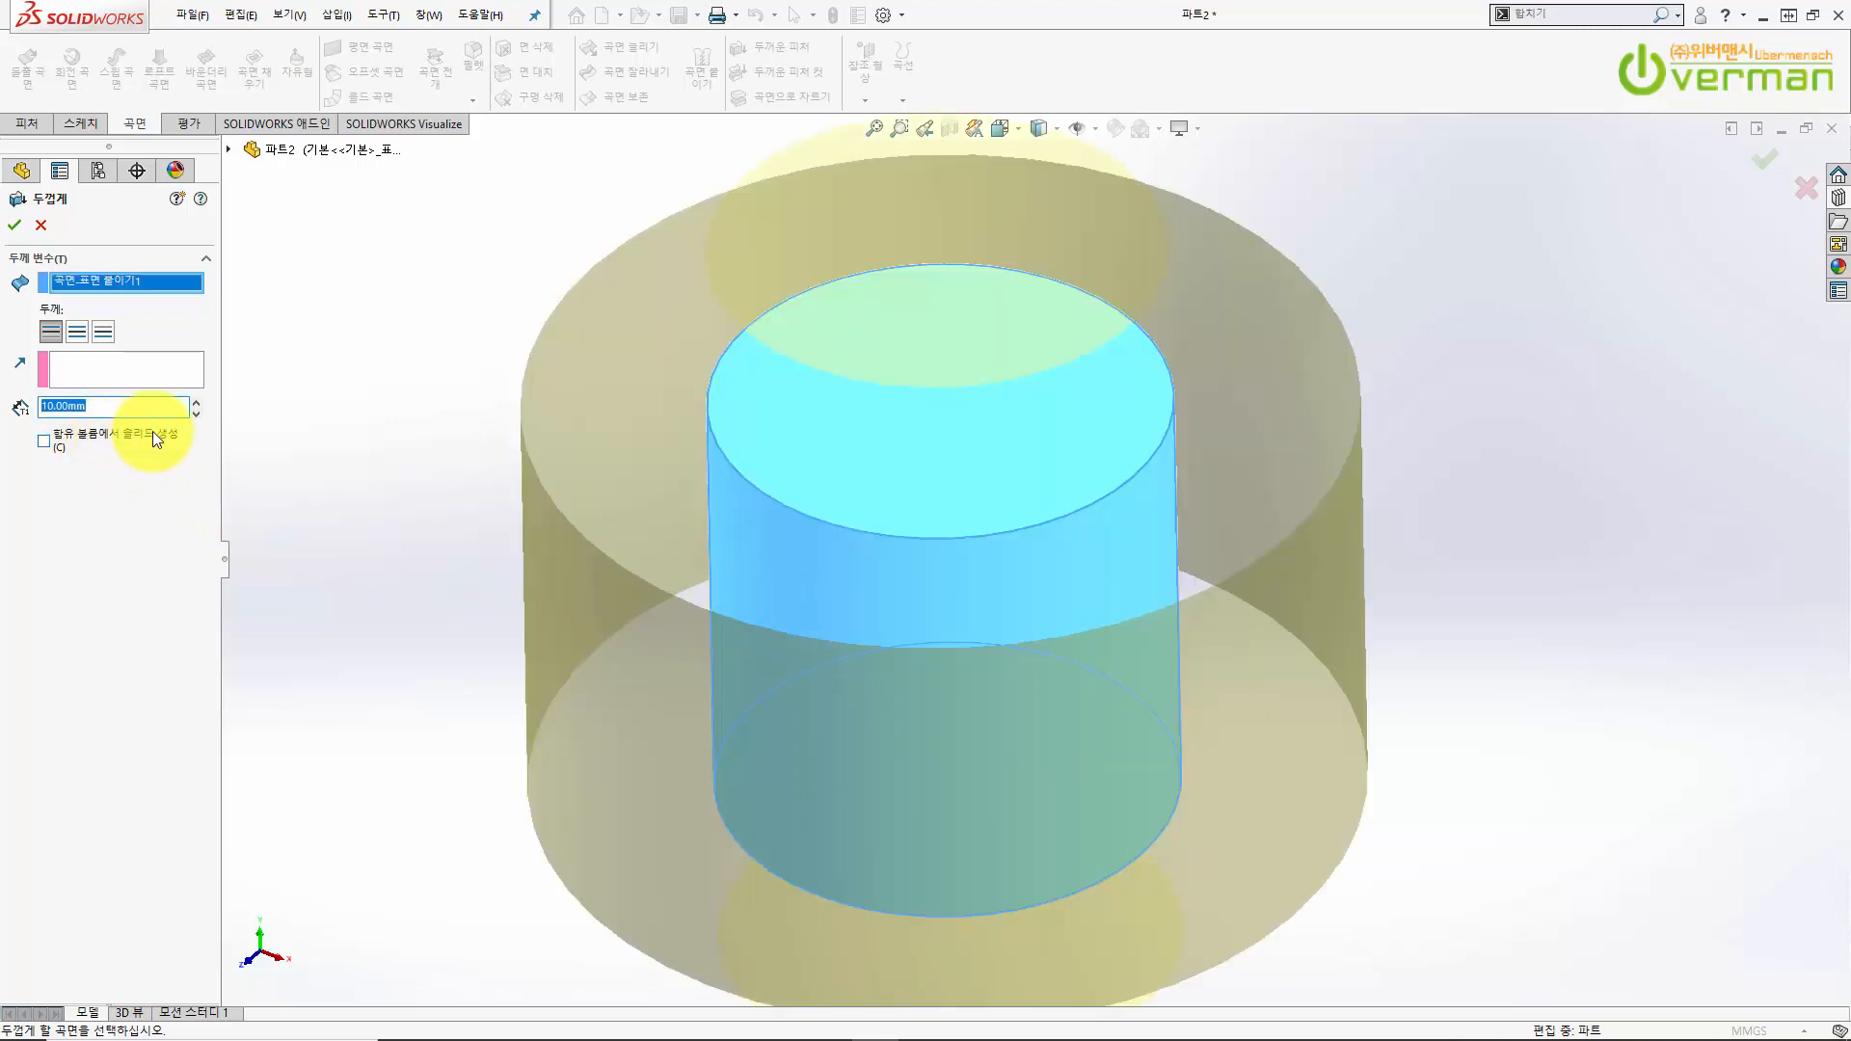
left_click(45, 440)
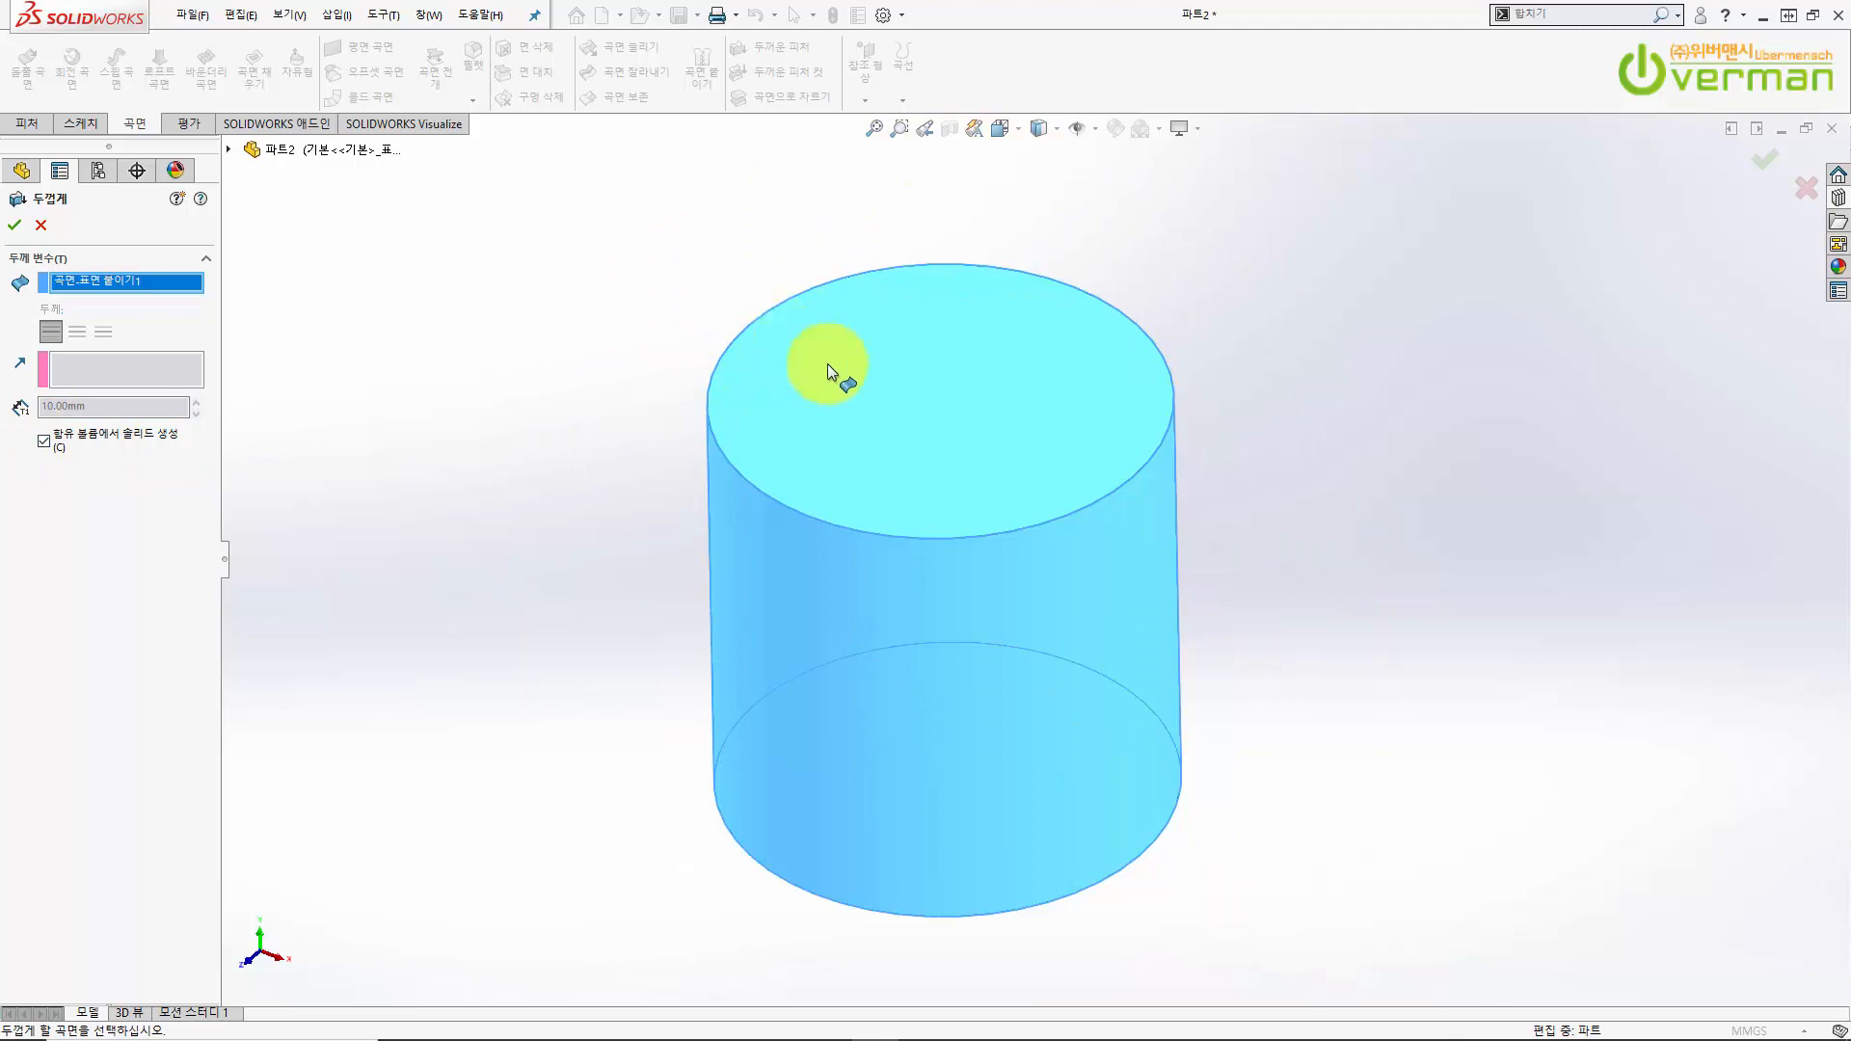
left_click(15, 225)
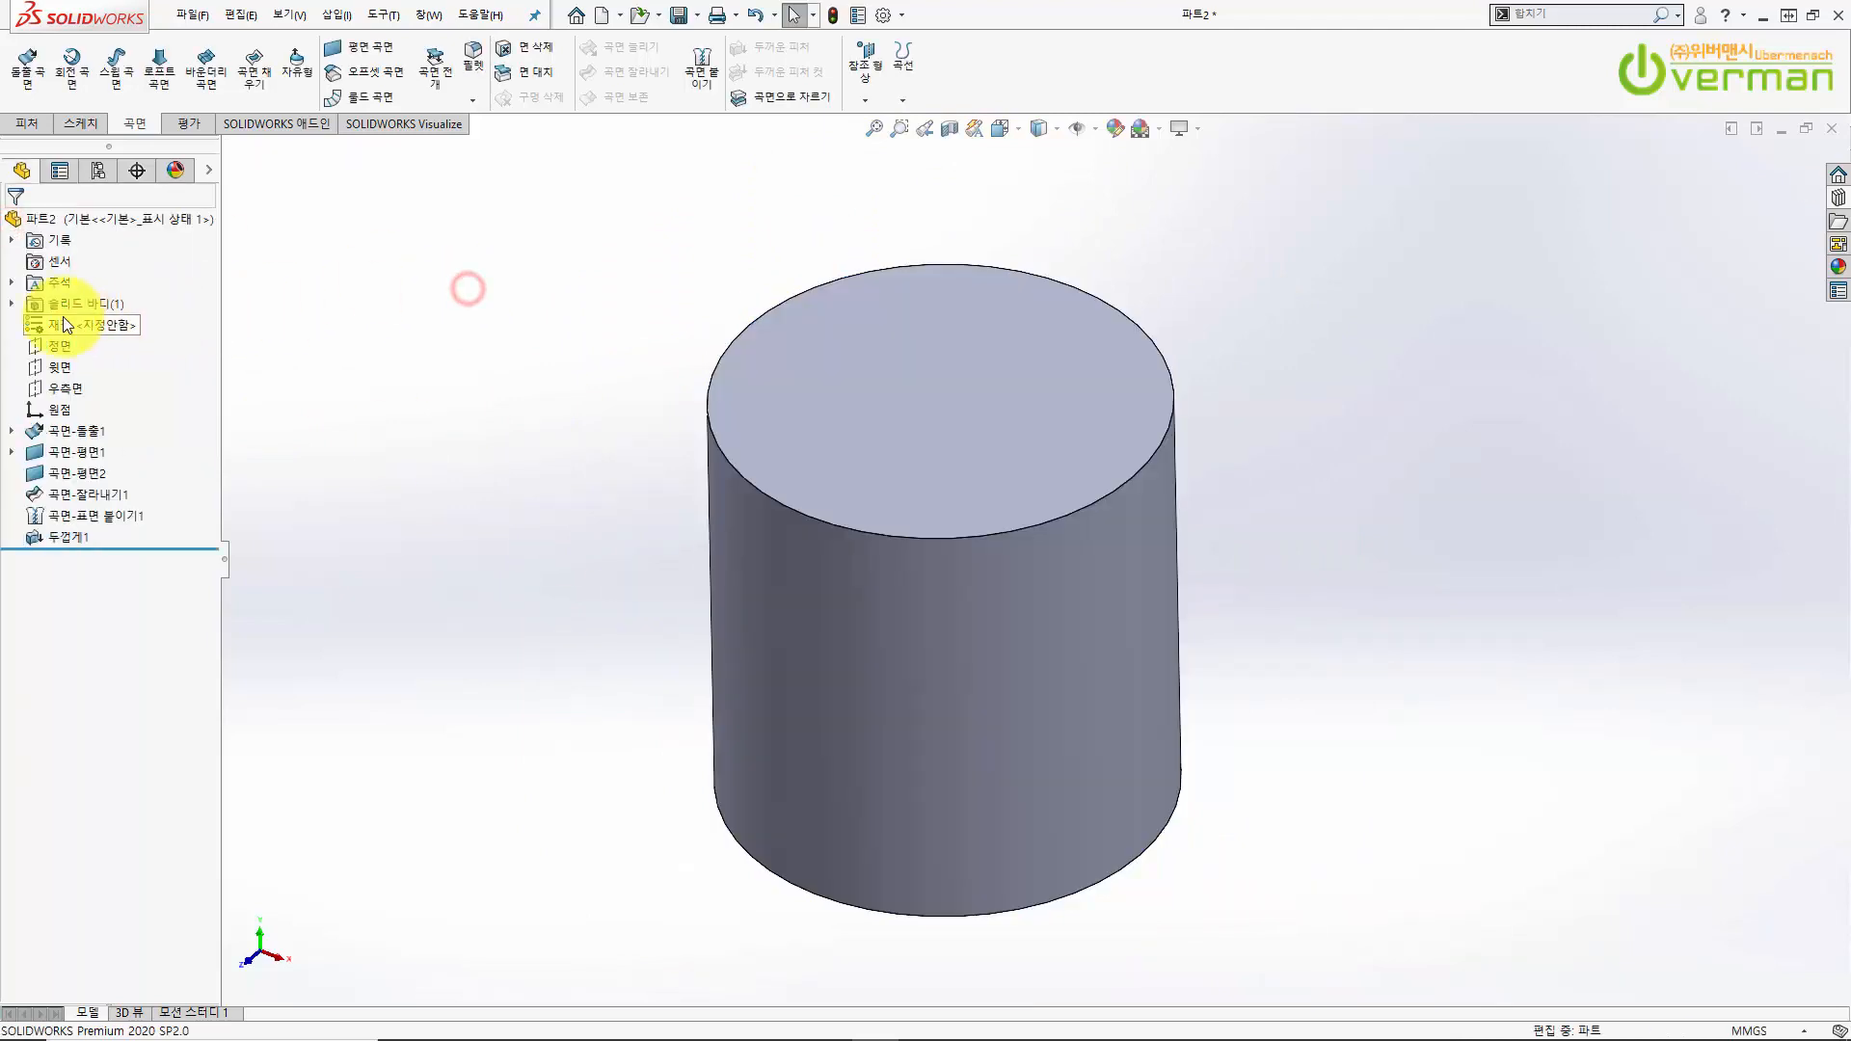
- Examine the entry in the solid bodies folder and check the cylinder's interior with a section view on the Front plane
left_click(12, 303)
left_click(107, 324)
left_click(638, 362)
left_click(918, 132)
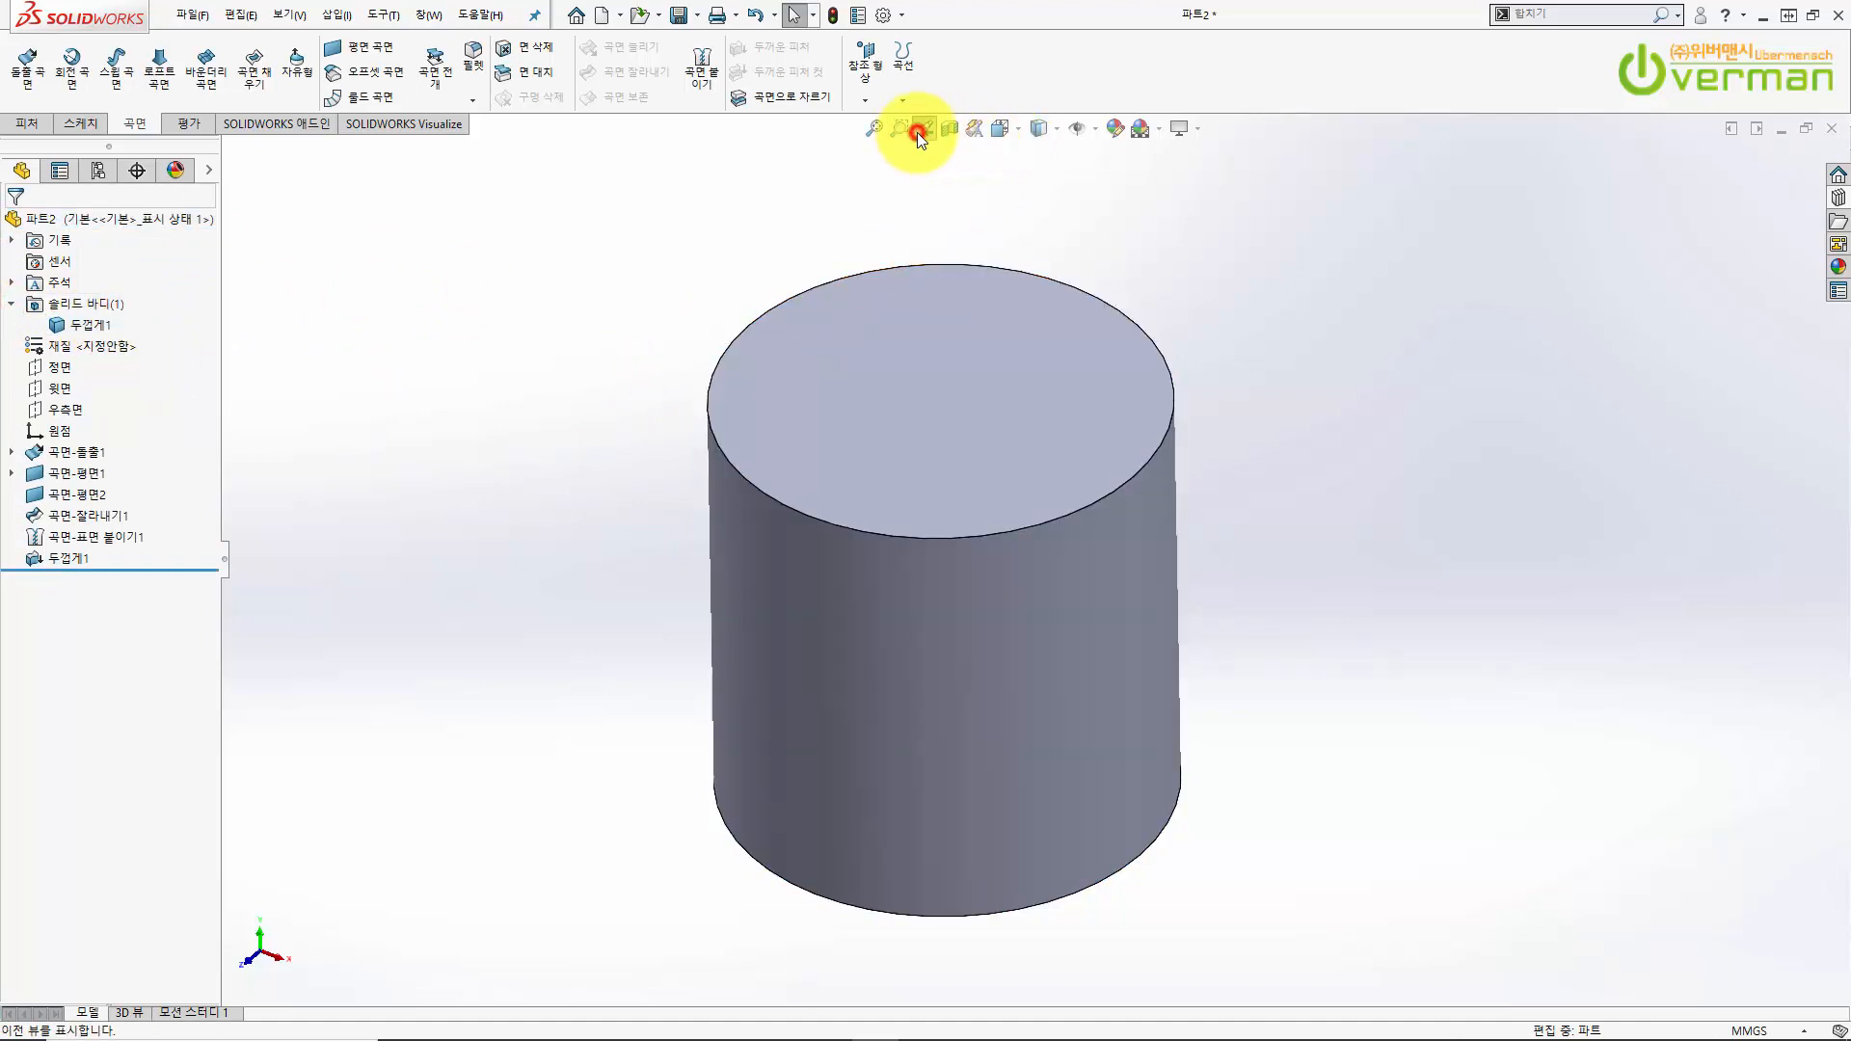
left_click(950, 135)
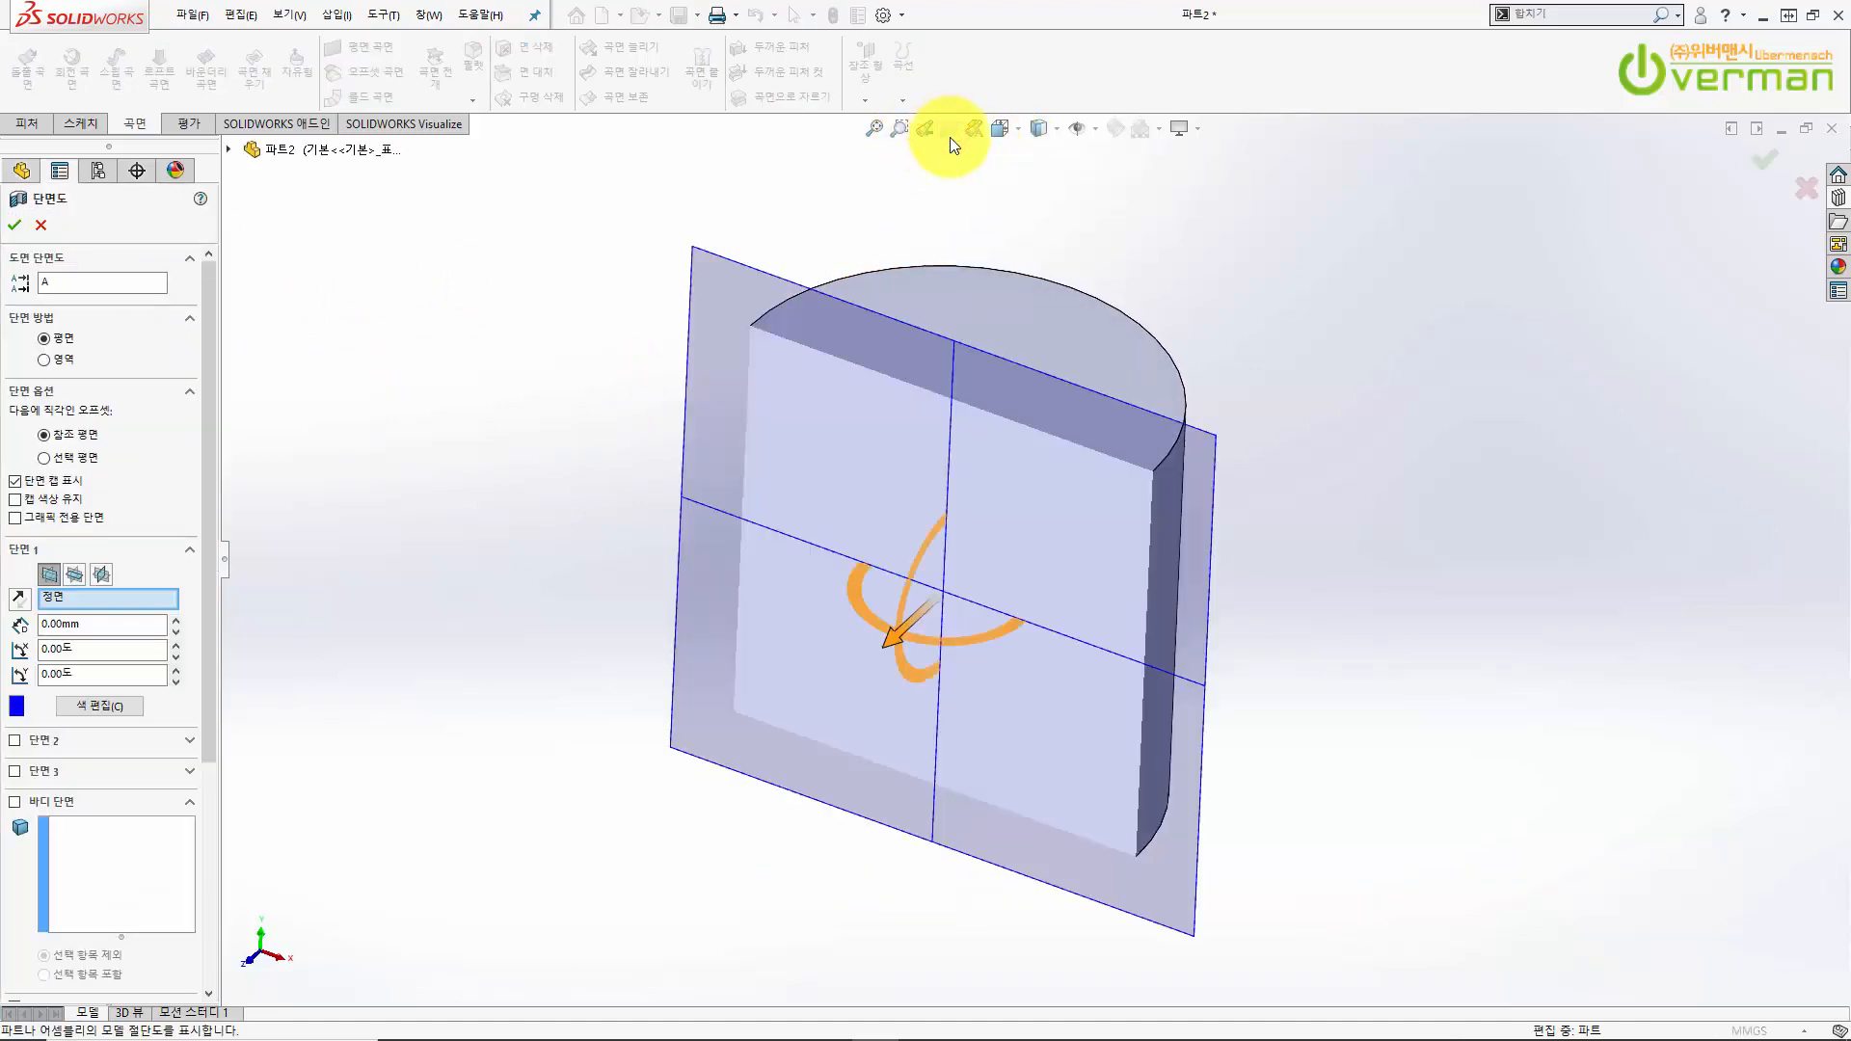
middle_click_drag(1212, 734, 1079, 501)
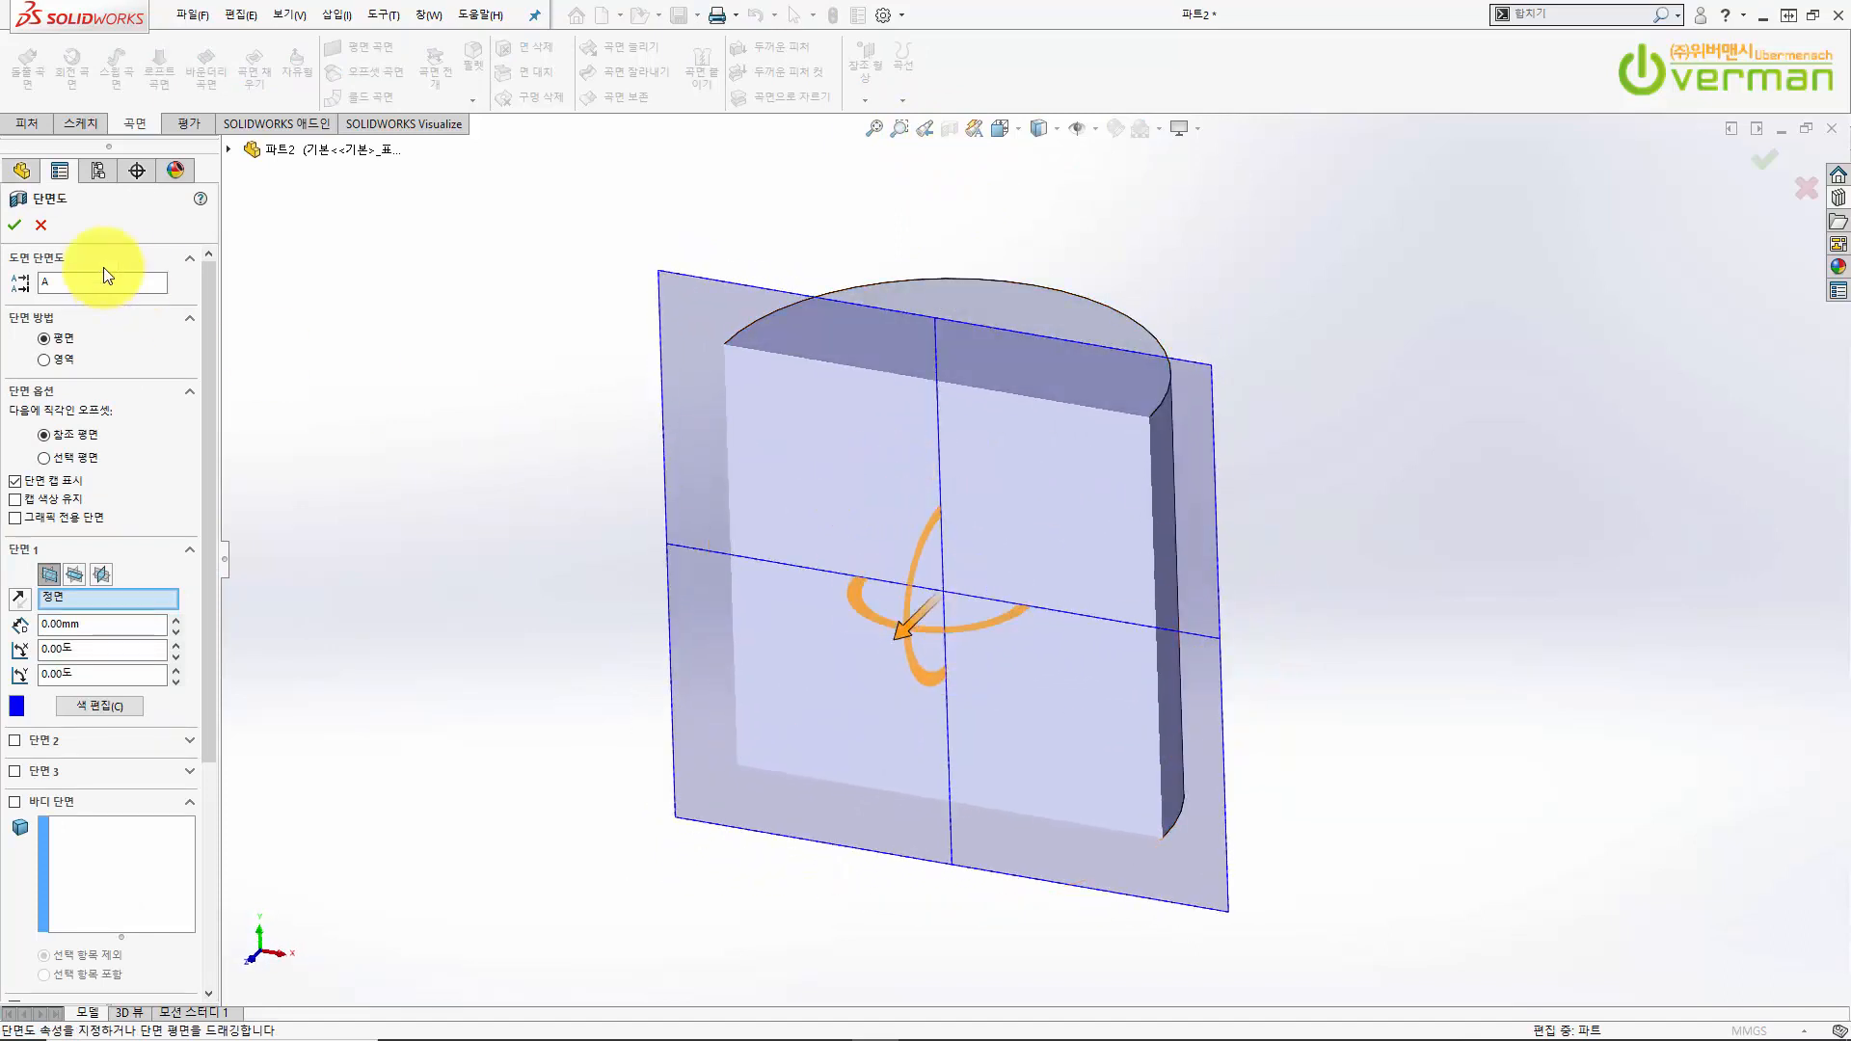
left_click(41, 225)
left_click(70, 325)
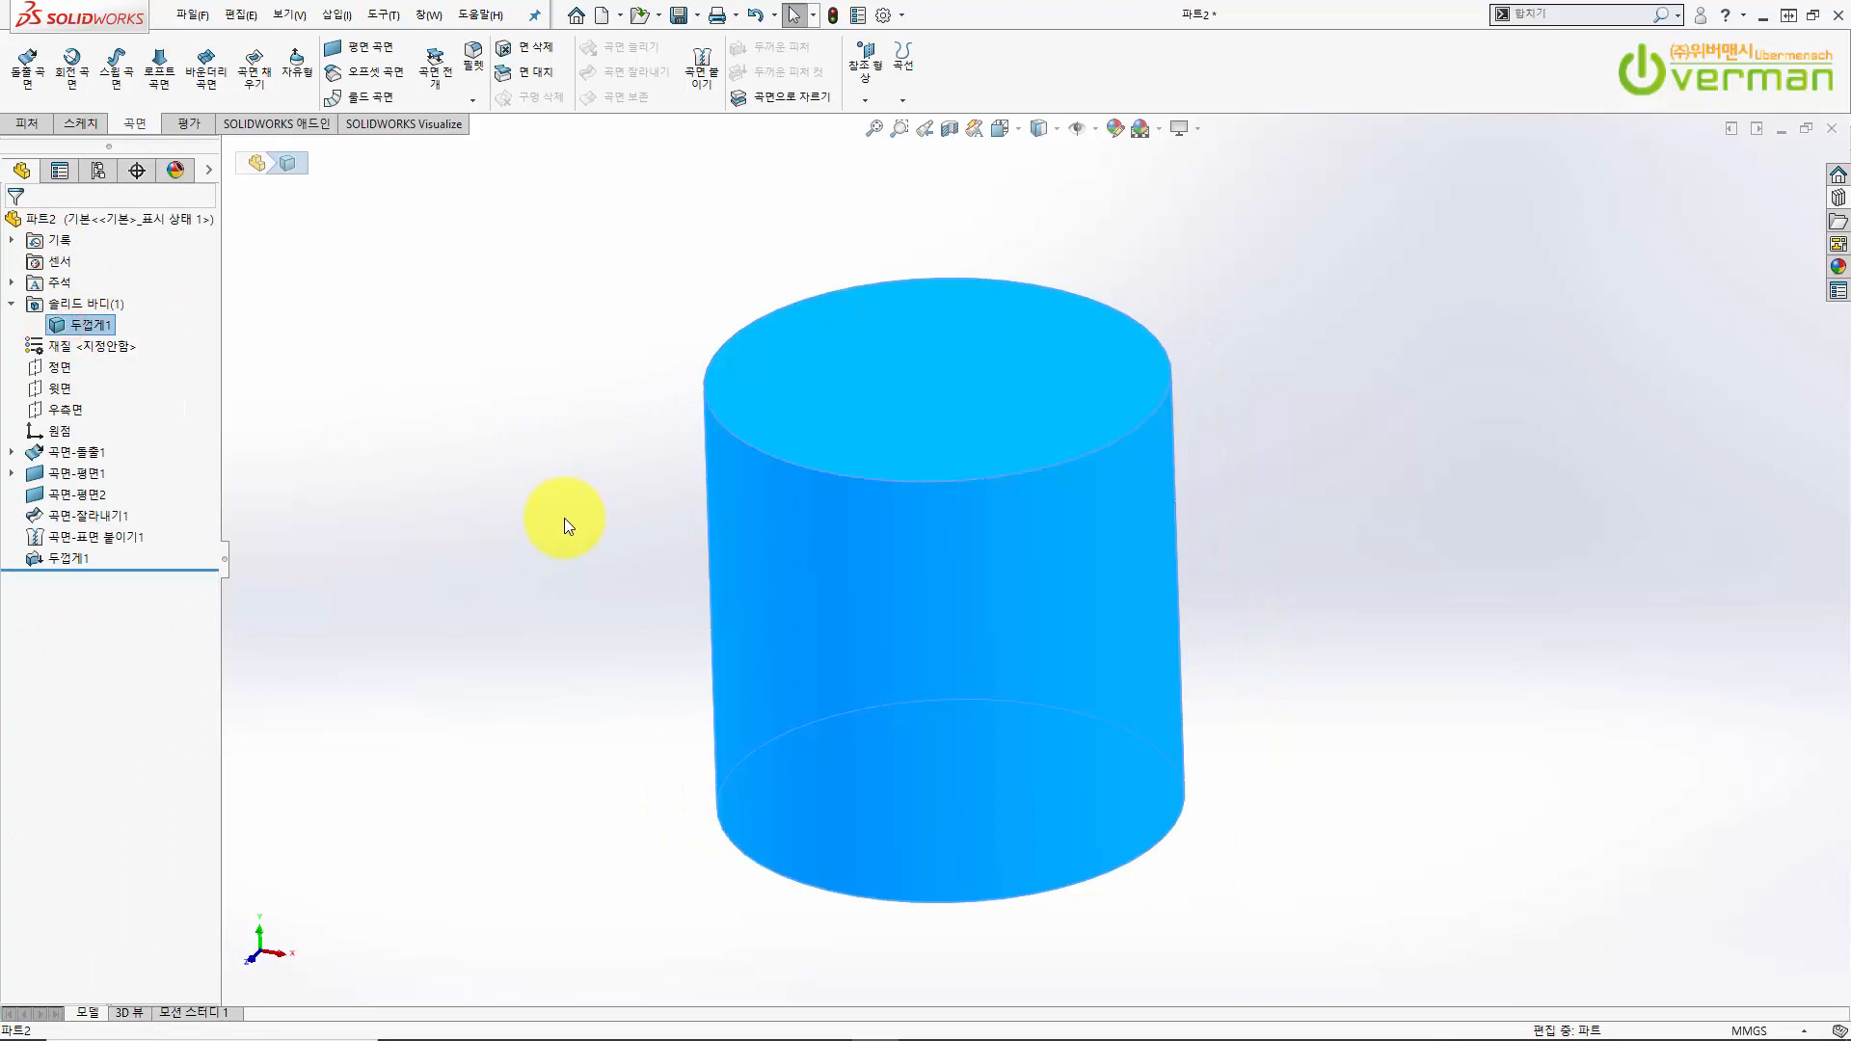
left_click(564, 518)
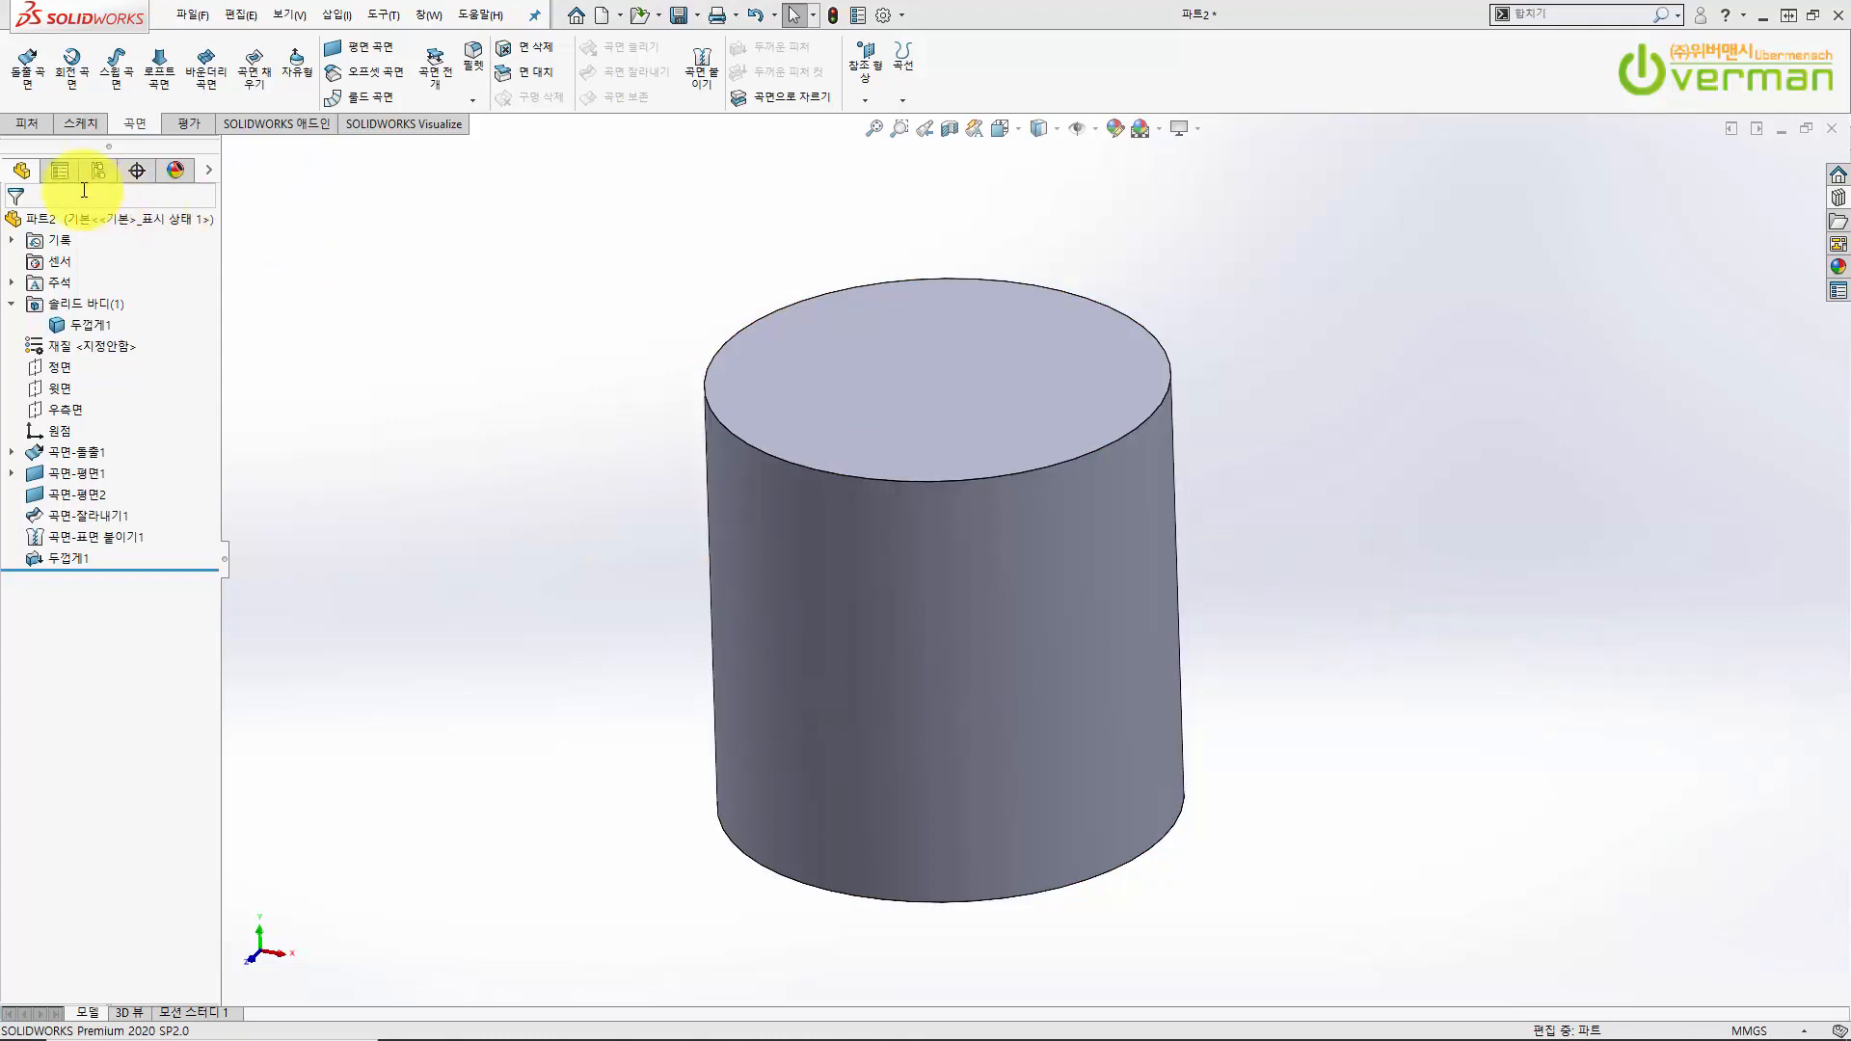
left_click(39, 128)
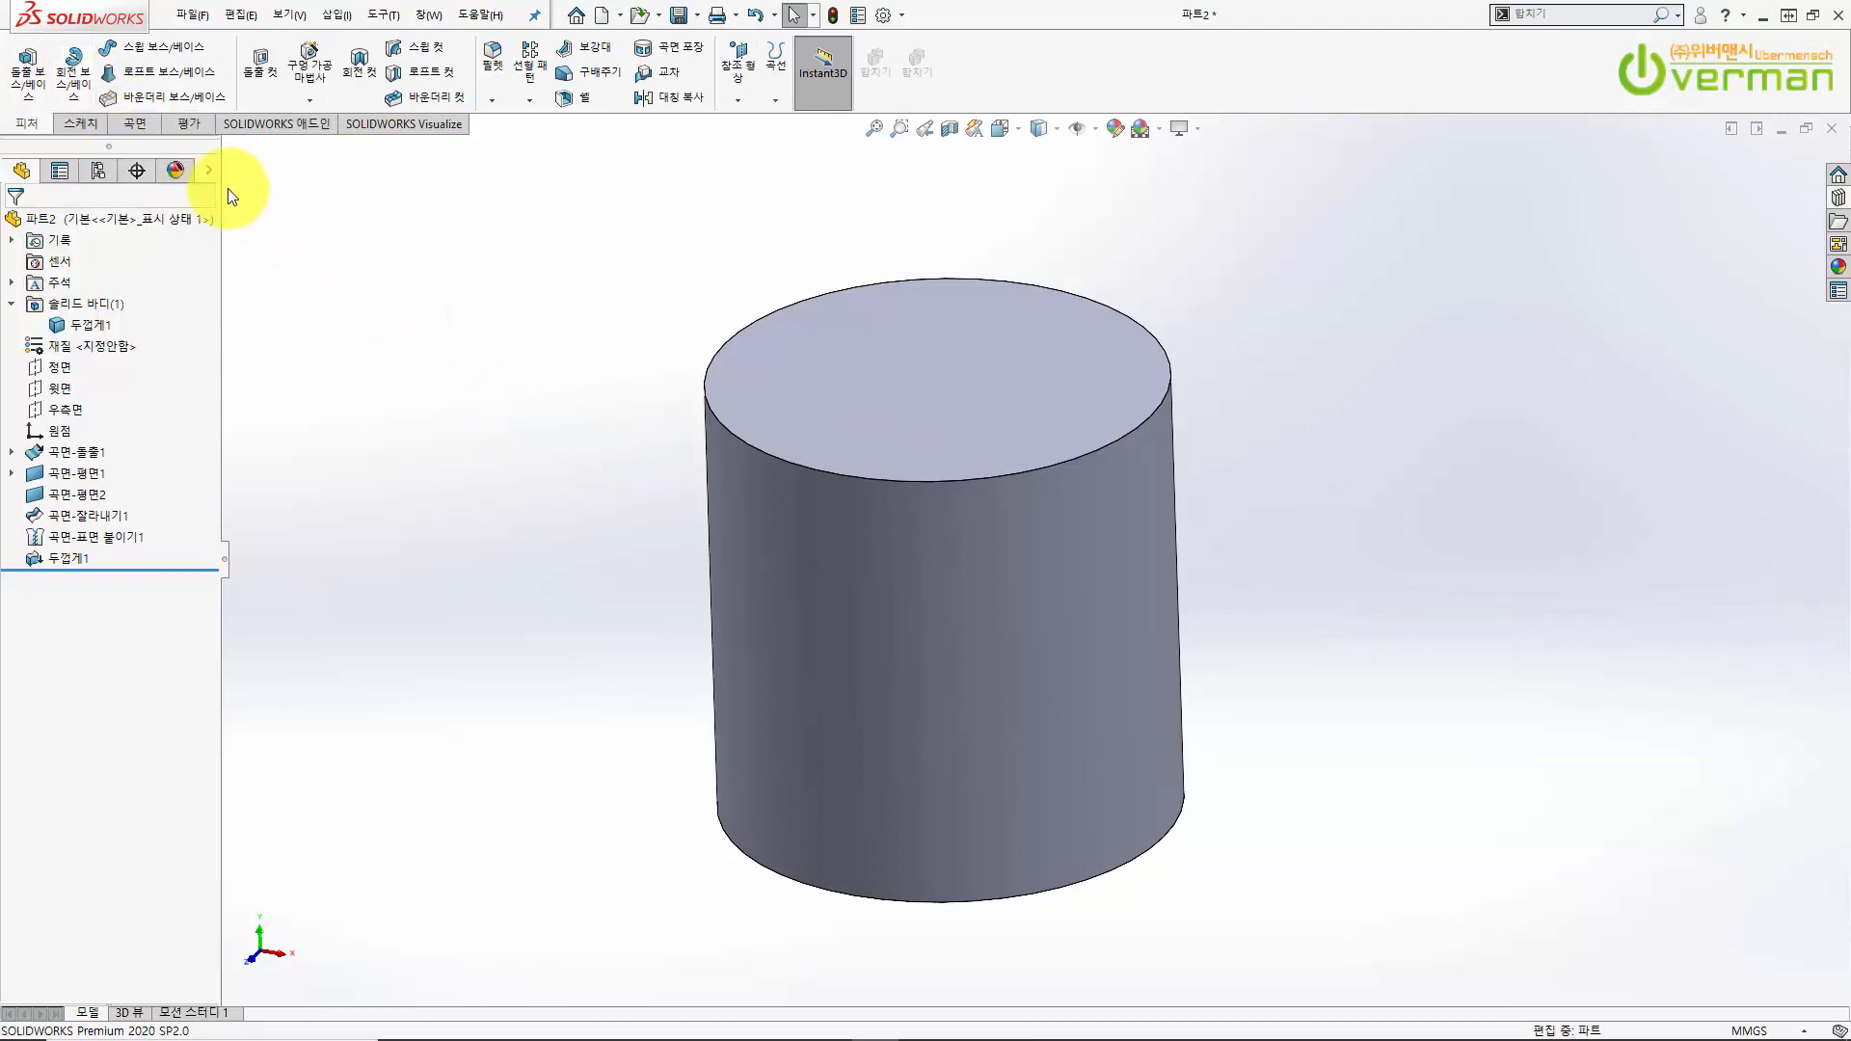
left_click(134, 123)
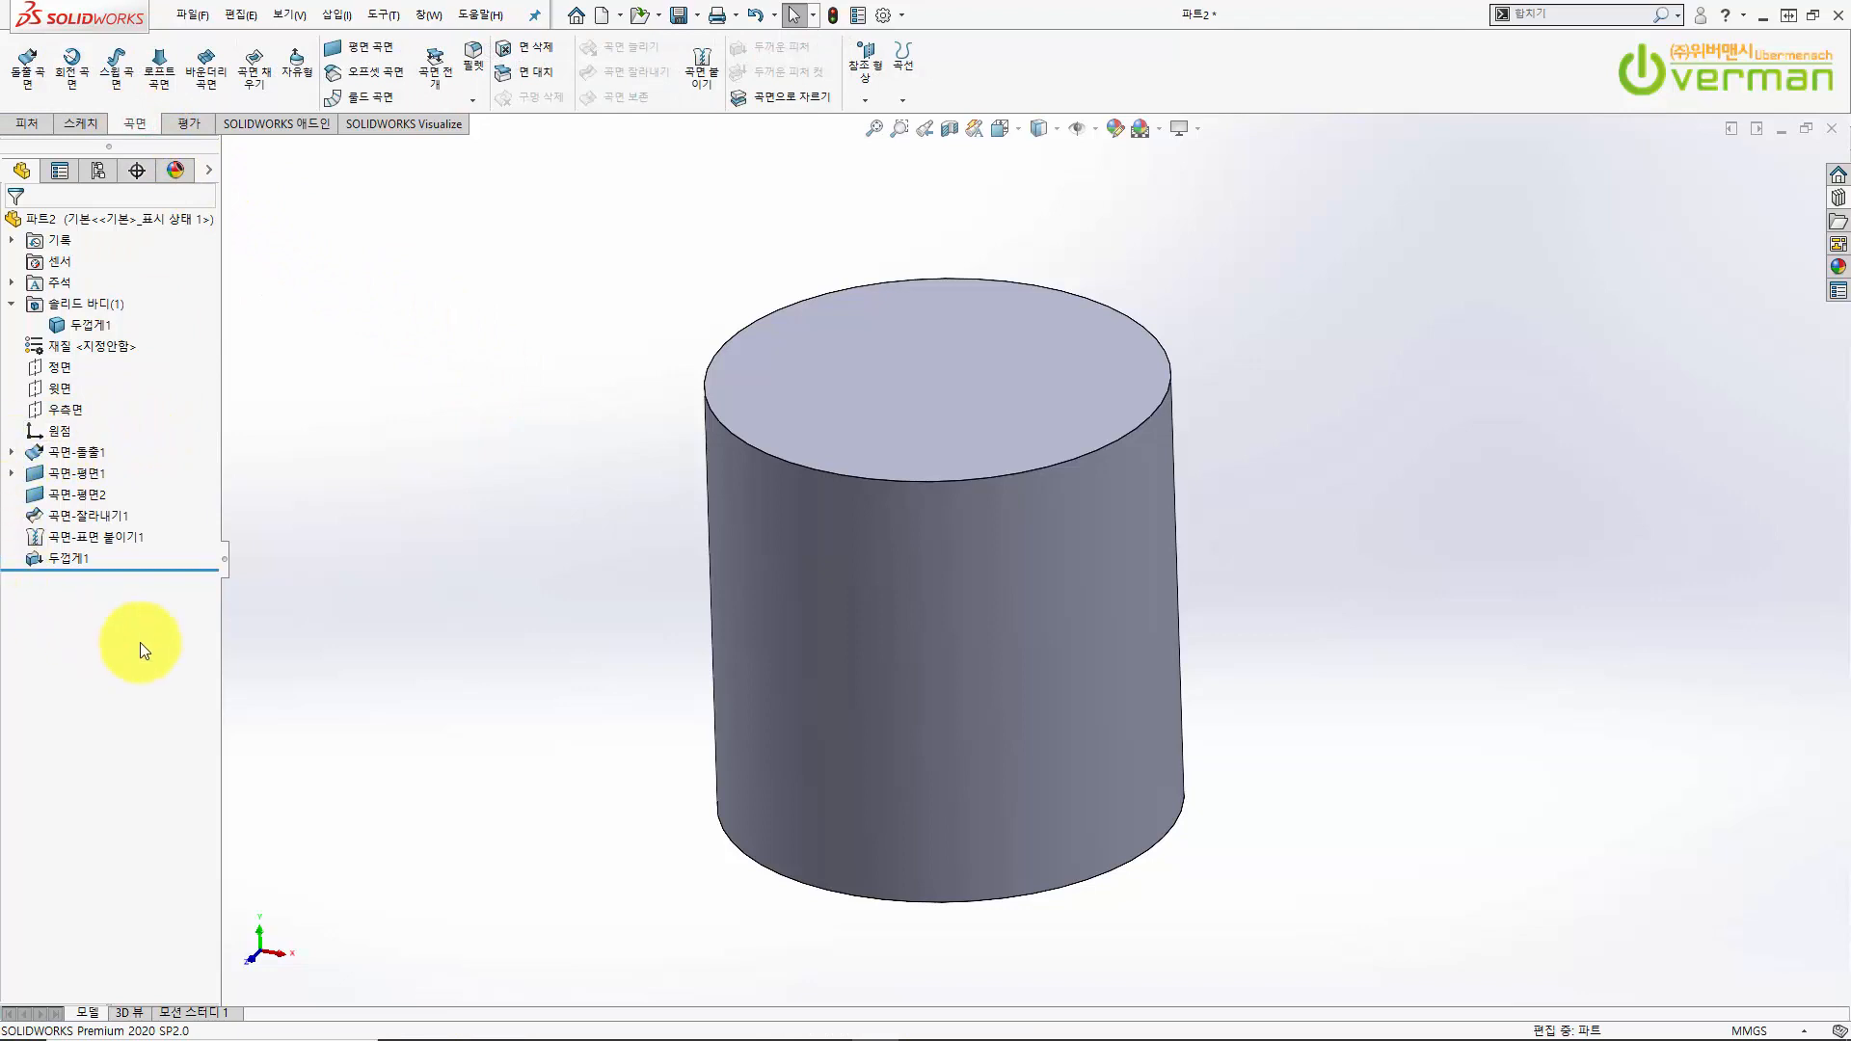